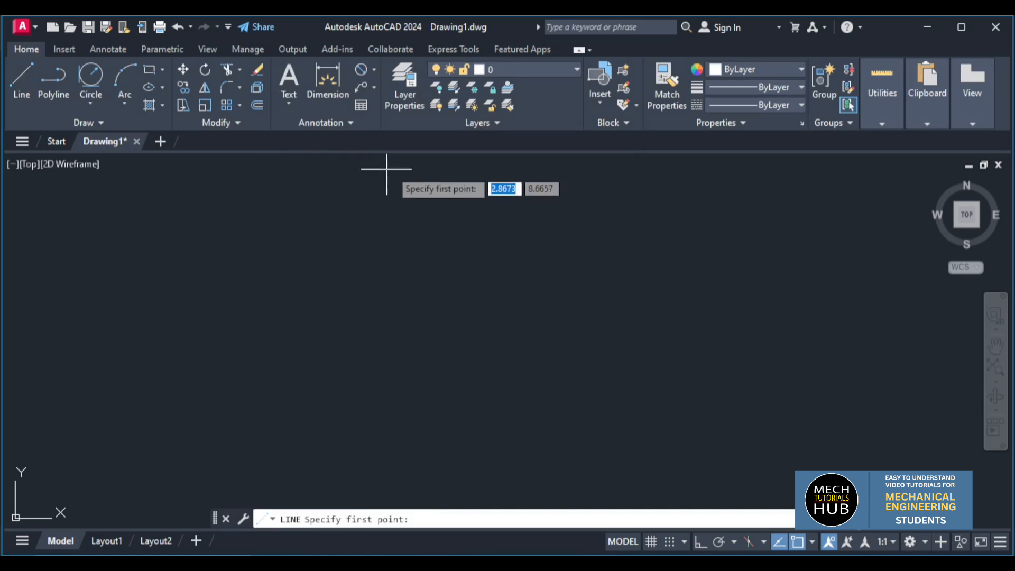
Step: Draw a vertical line 150 units long straight downward with ortho mode on
left_click(415, 164)
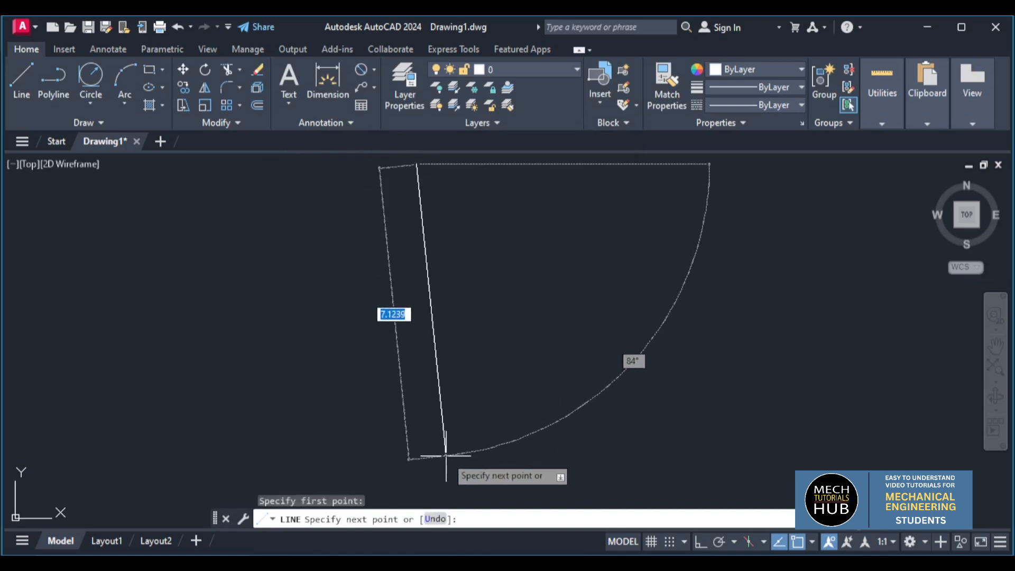
key("F8")
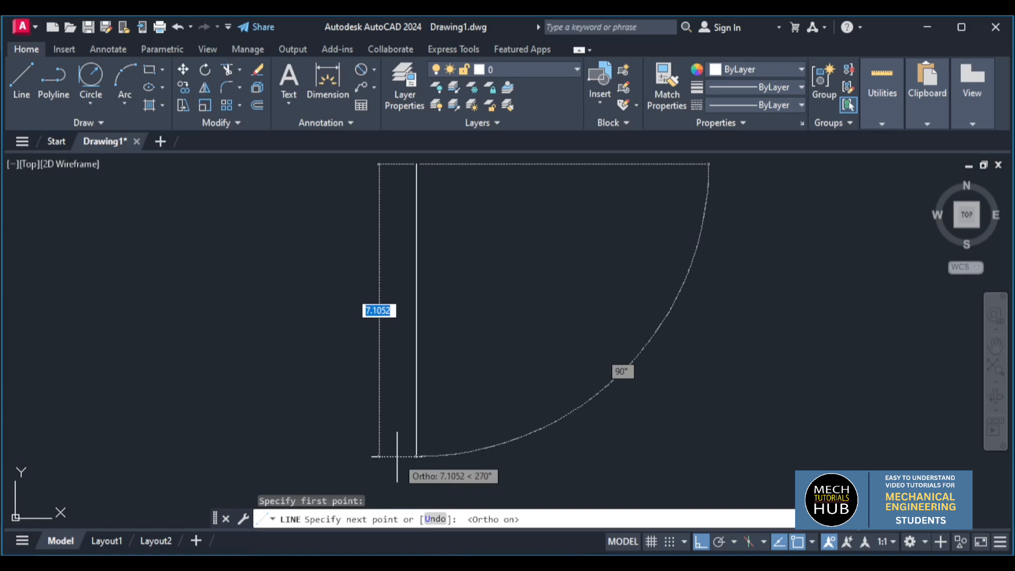
type("150")
key("Return")
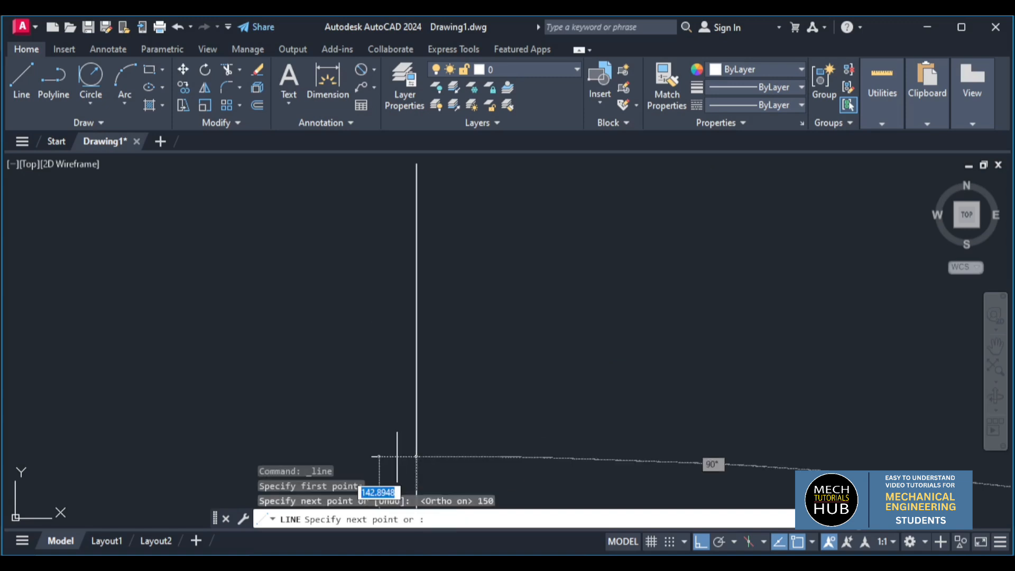
key("Escape")
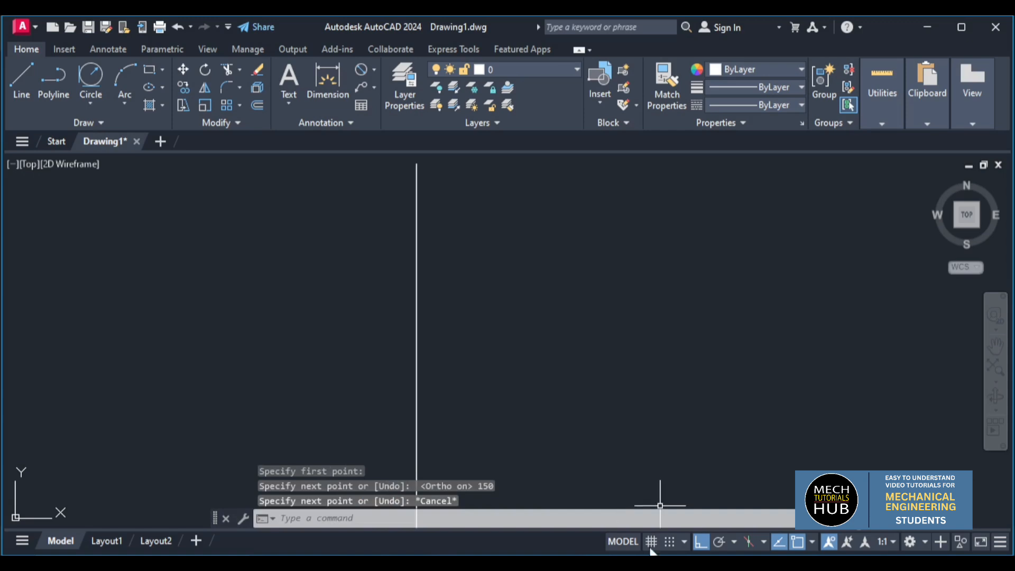
left_click(655, 564)
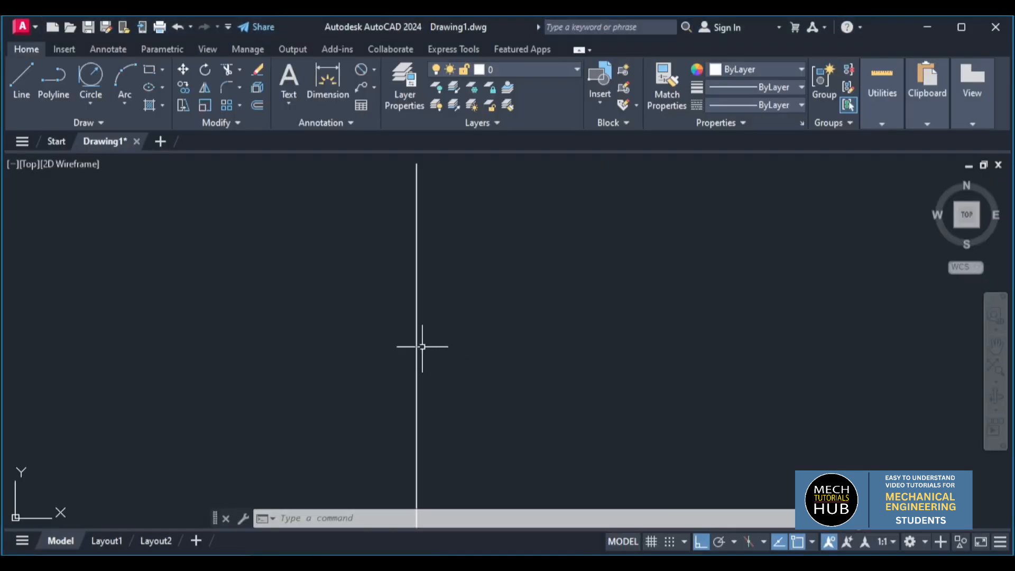
Step: Give the vertical line a center linetype and colour 8
left_click(417, 344)
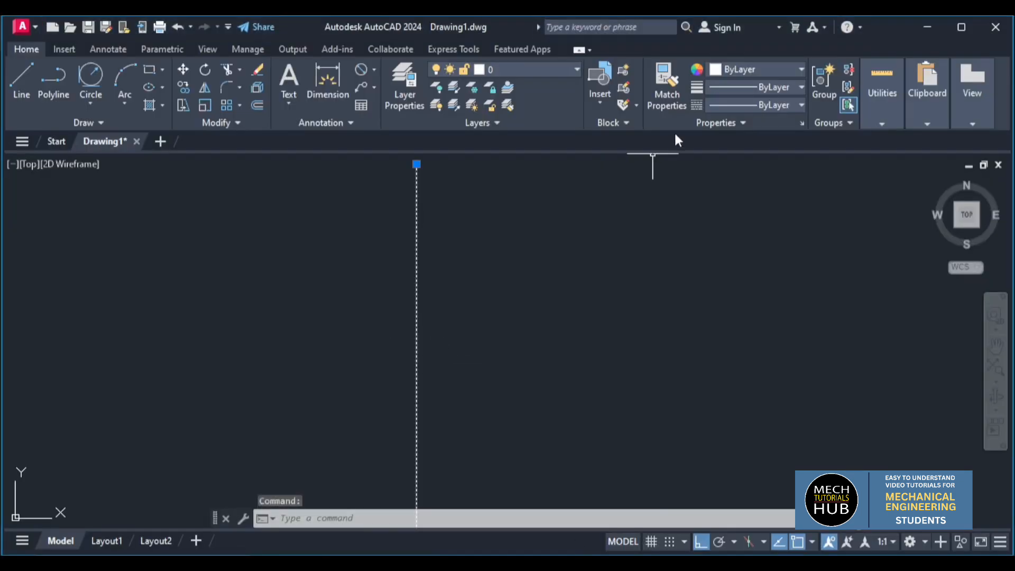
left_click(725, 105)
left_click(763, 155)
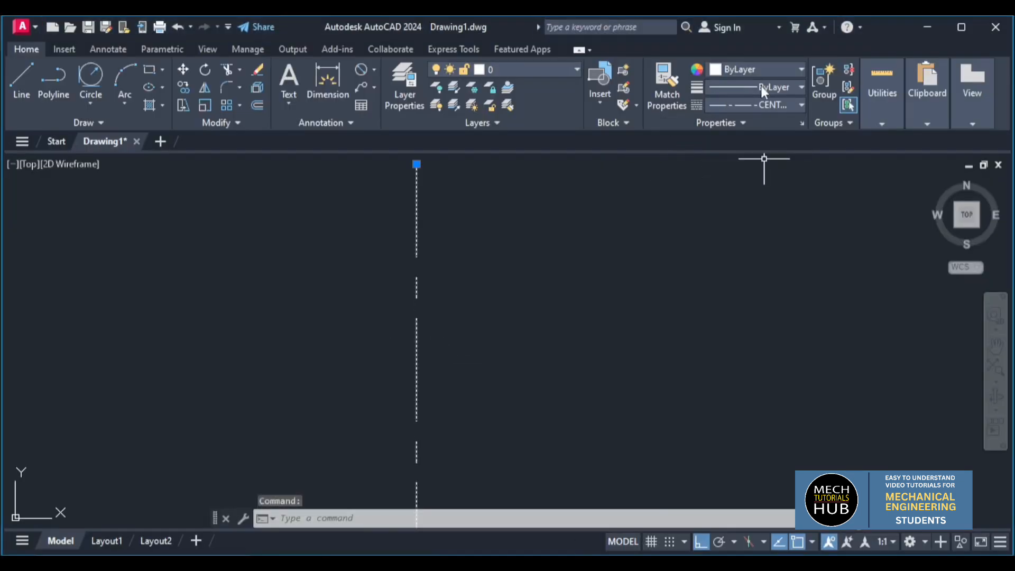
left_click(762, 71)
left_click(819, 211)
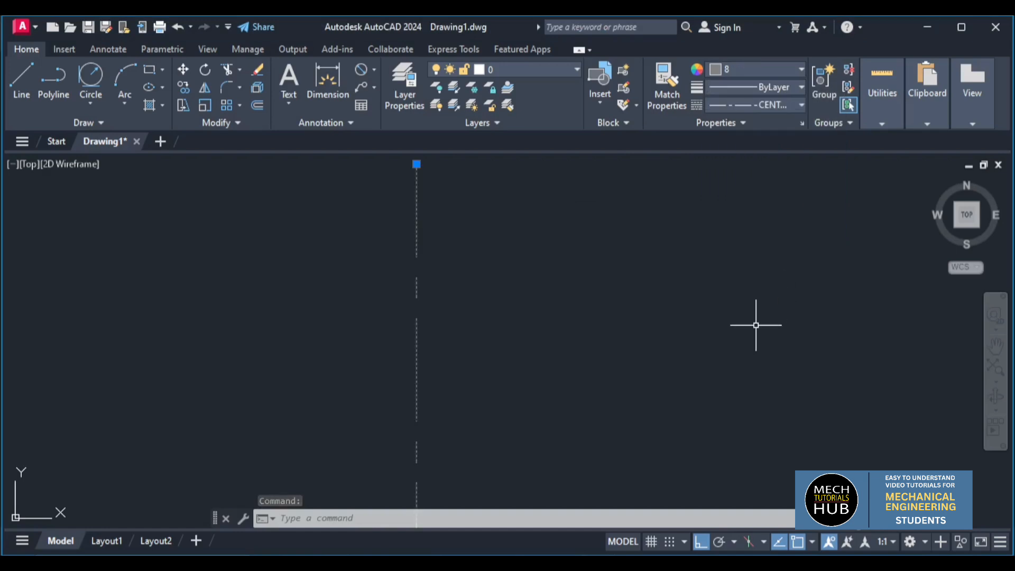
key("Escape")
Step: Move the vertical centerline by its midpoint up and away from the coordinate origin, with ortho mode off
scroll(499, 420, "down", 7)
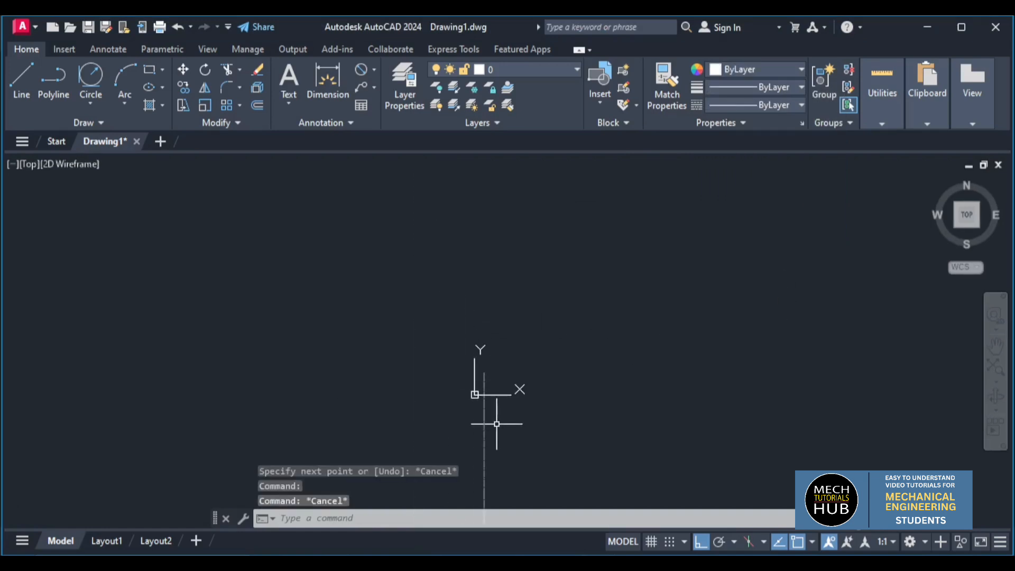
scroll(487, 450, "down", 3)
left_click(486, 450)
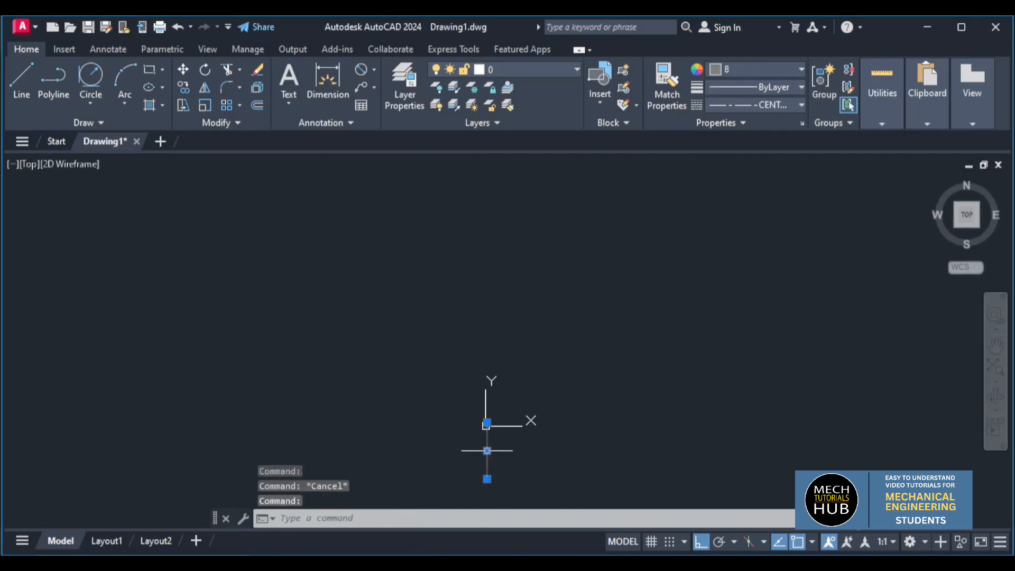
left_click(486, 450)
key("F8")
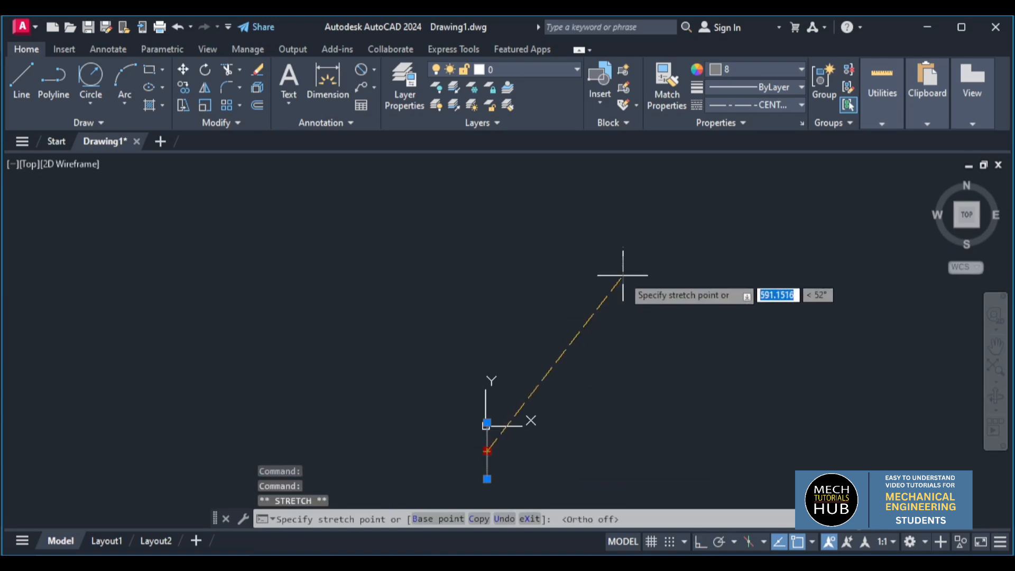
key("Escape")
key("Escape")
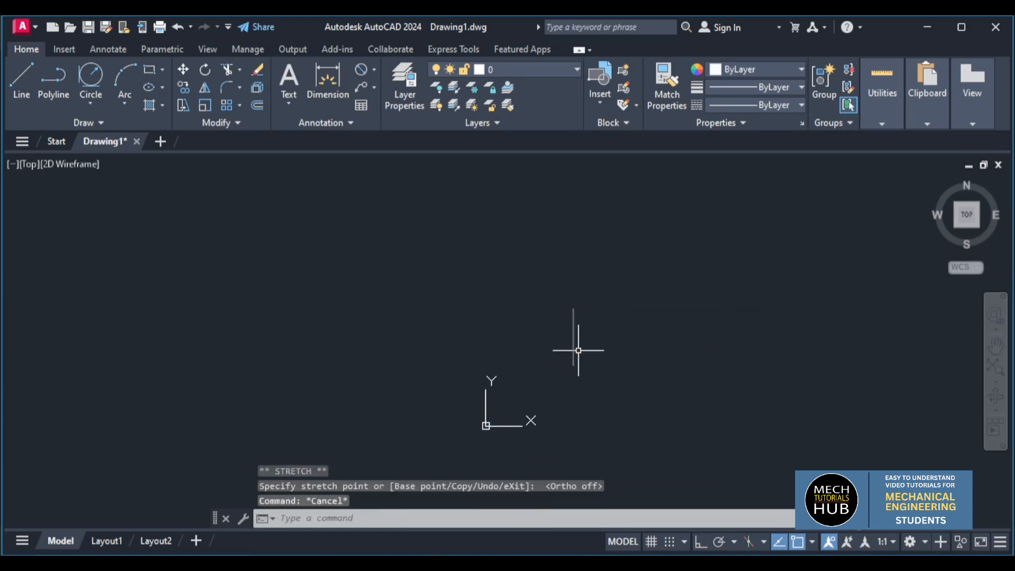
scroll(581, 339, "up", 5)
scroll(547, 327, "up", 2)
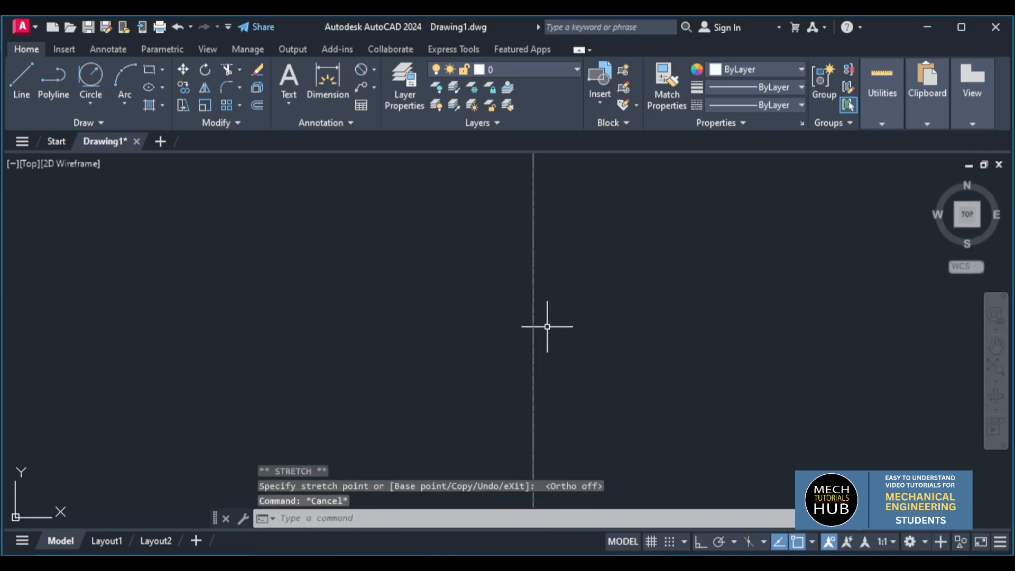
scroll(547, 327, "down", 4)
scroll(542, 324, "up", 2)
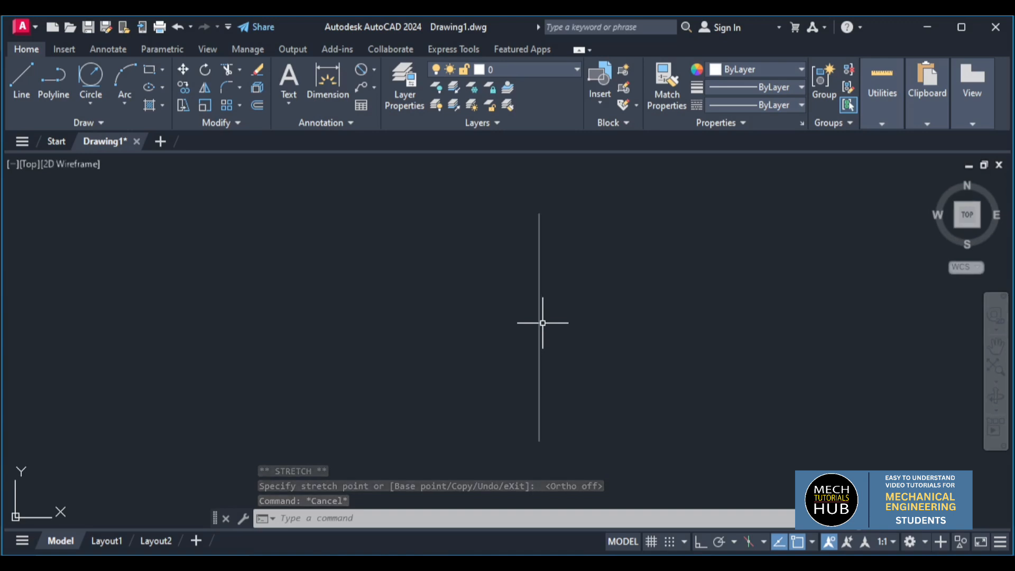
scroll(553, 329, "up", 4)
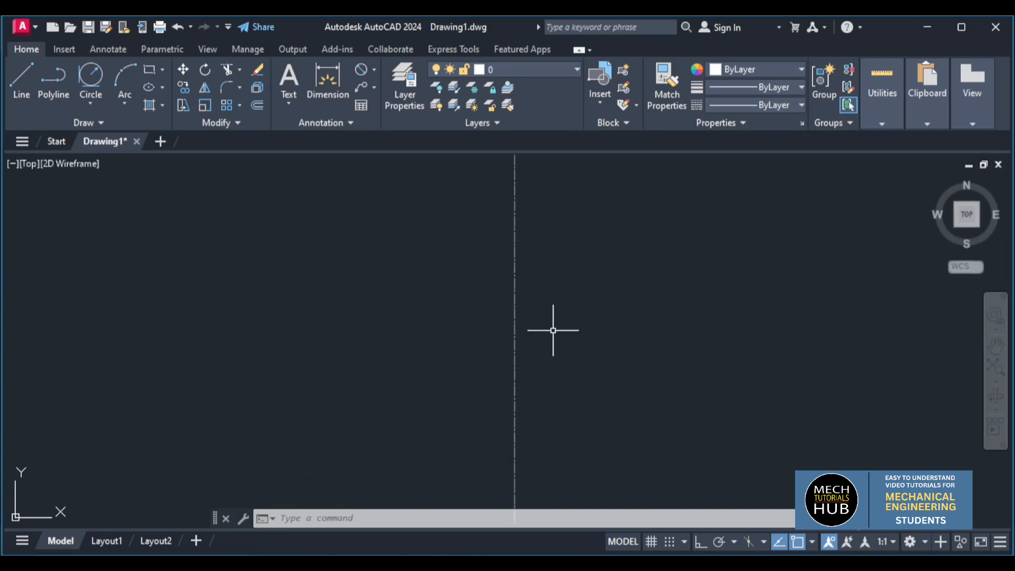
scroll(544, 328, "down", 4)
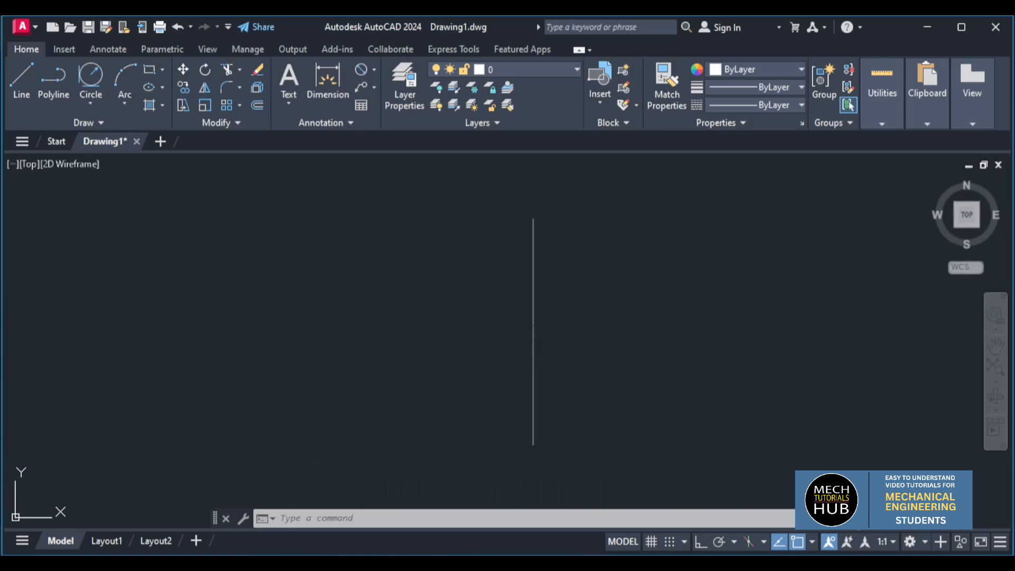
left_click(86, 104)
left_click(115, 159)
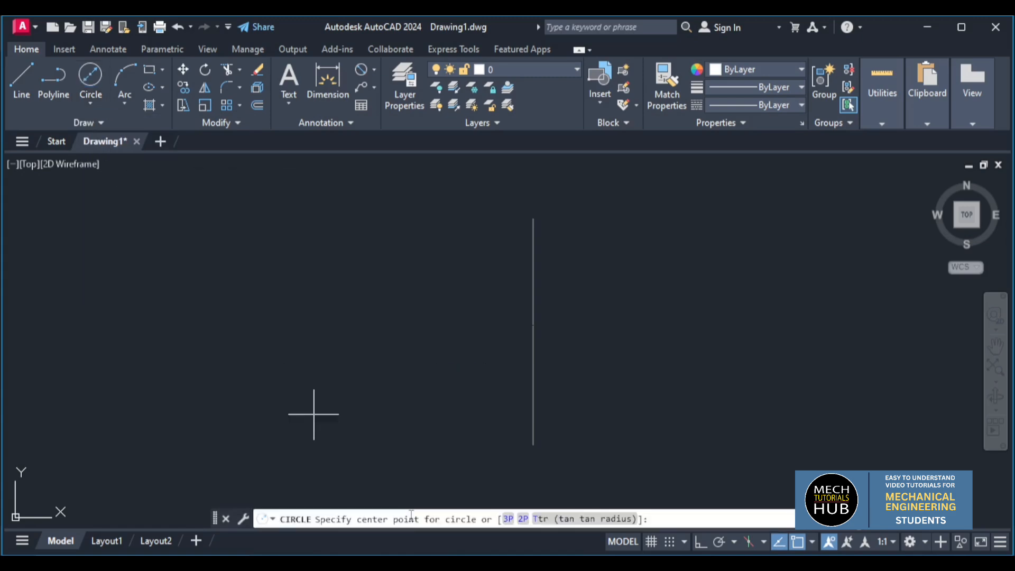
left_click(521, 563)
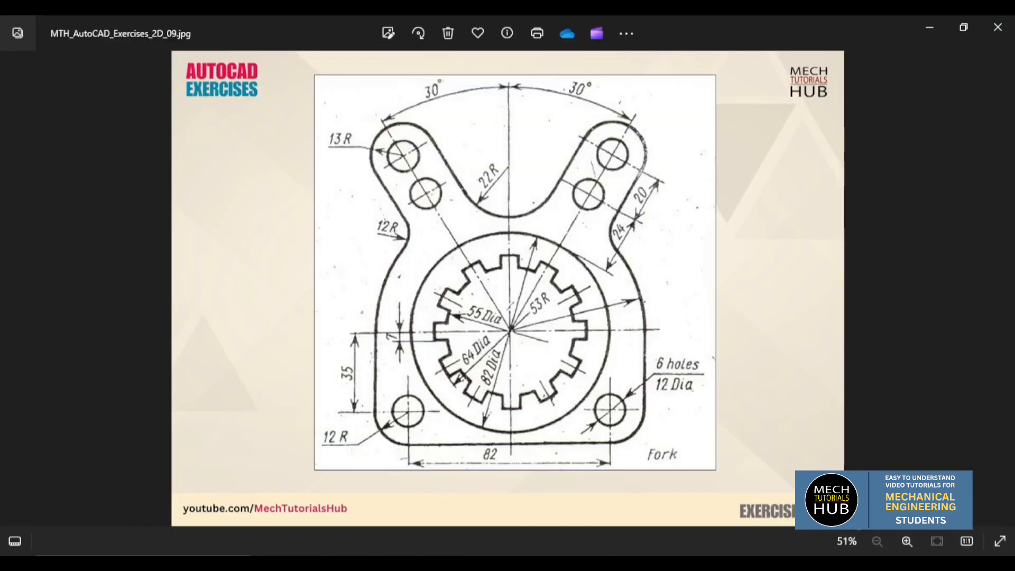
left_click(549, 563)
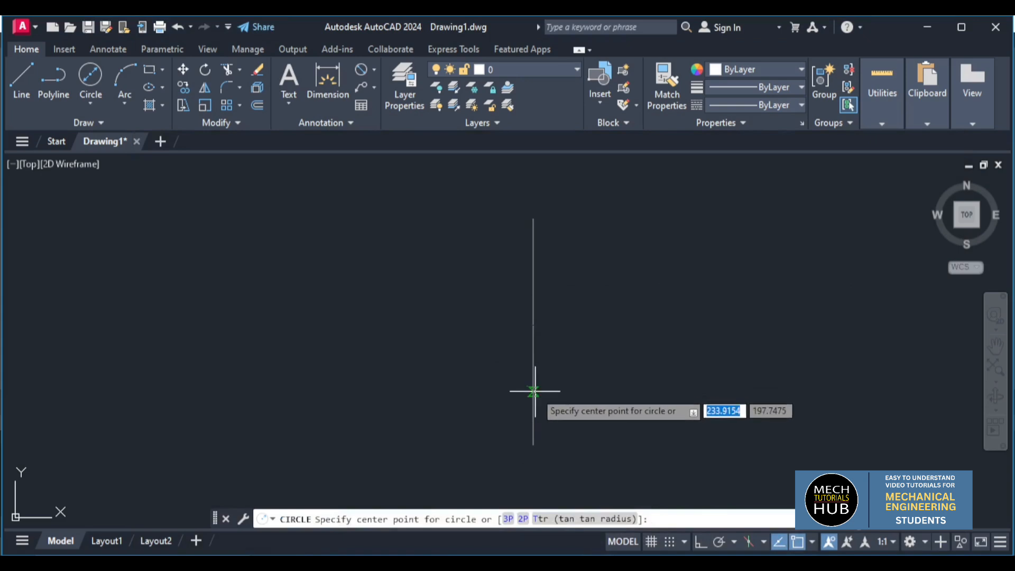
key("Escape")
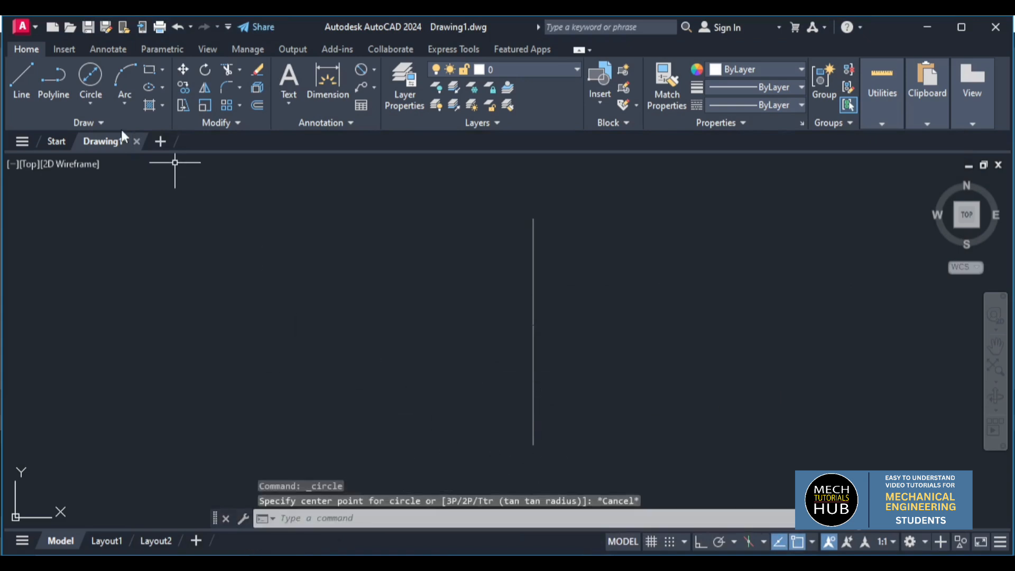
Step: Draw a horizontal line with ortho mode on, crossing the lower part of the vertical centerline
left_click(21, 79)
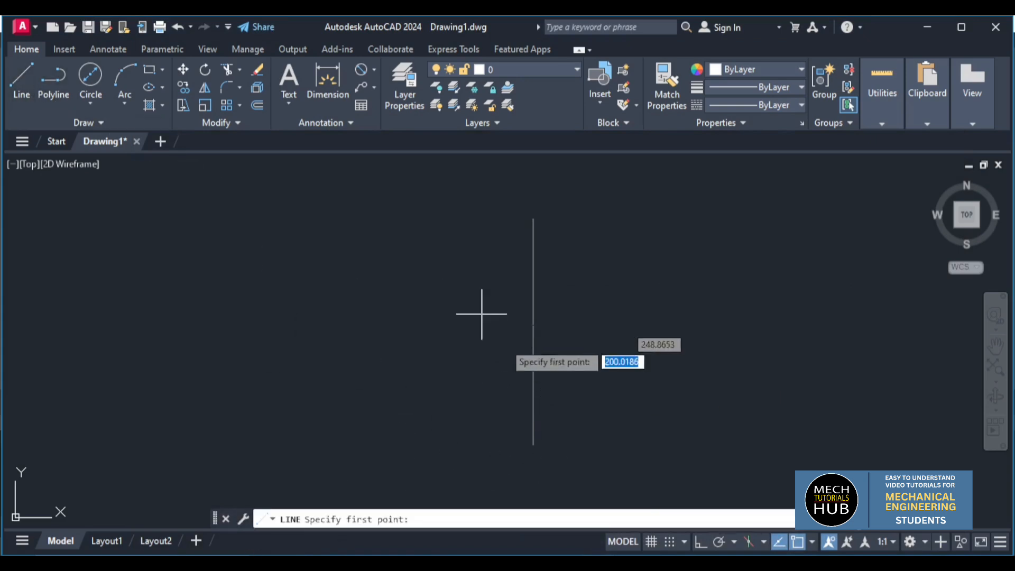
left_click(467, 378)
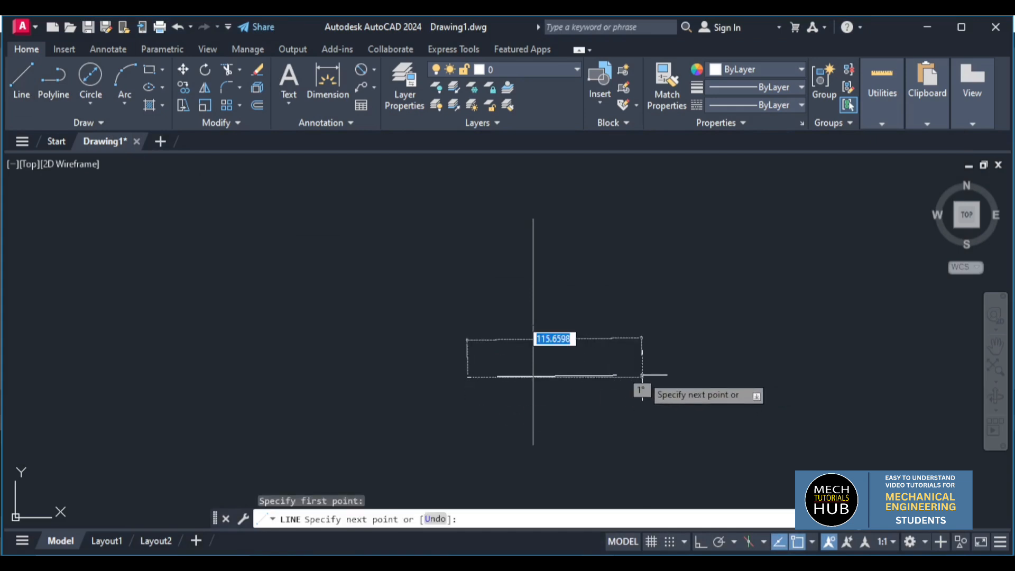
key("F8")
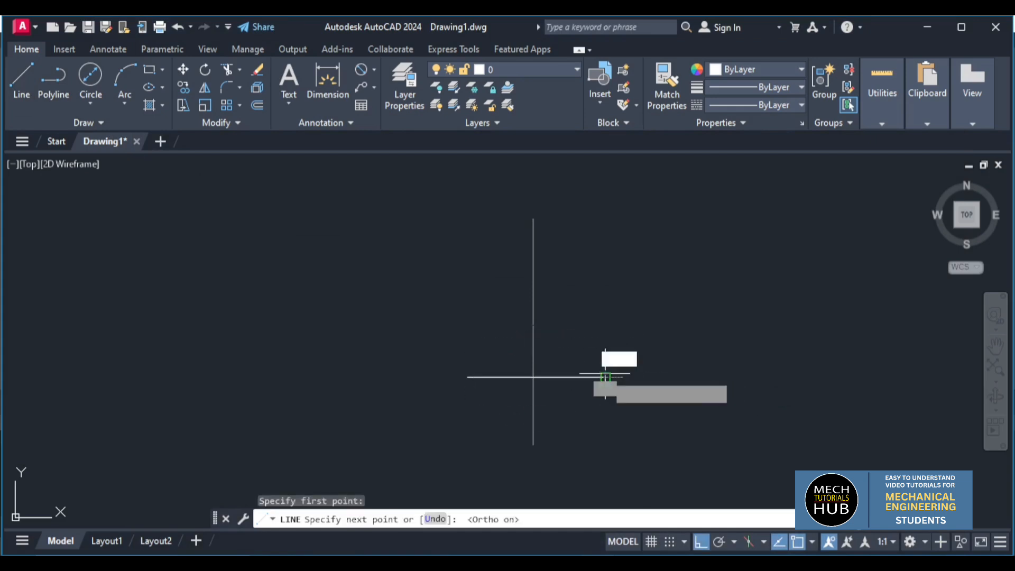
left_click(605, 377)
key("Escape")
Step: Give the horizontal line the same center linetype and colour 8 as the vertical centerline
scroll(539, 374, "up", 2)
left_click(539, 376)
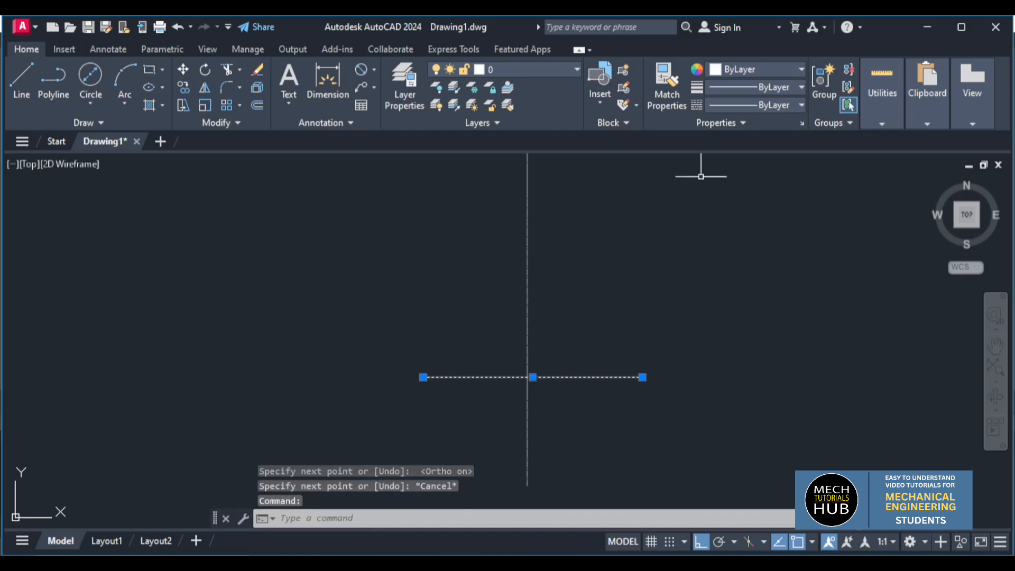
left_click(743, 105)
left_click(761, 155)
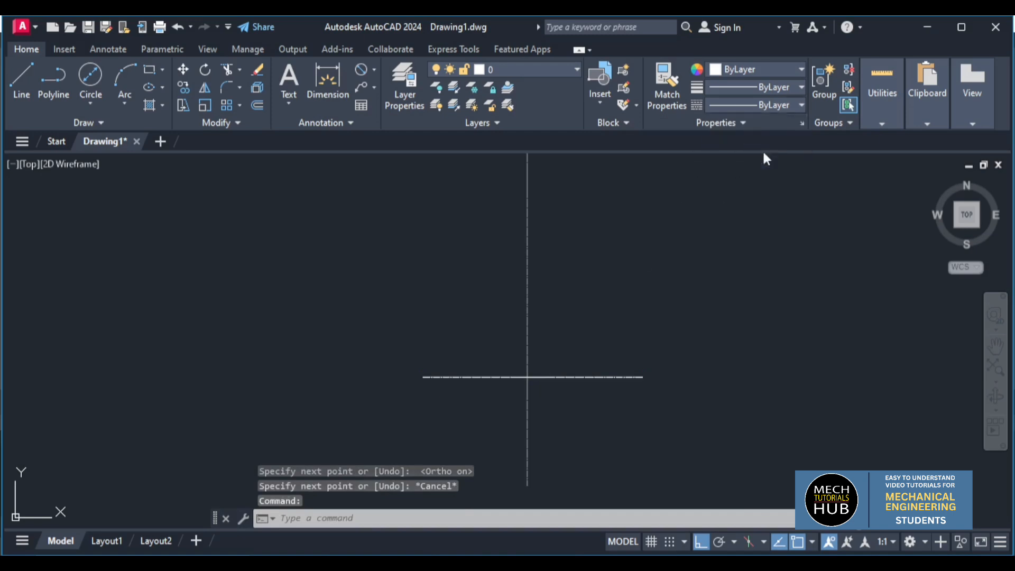
left_click(755, 70)
left_click(821, 211)
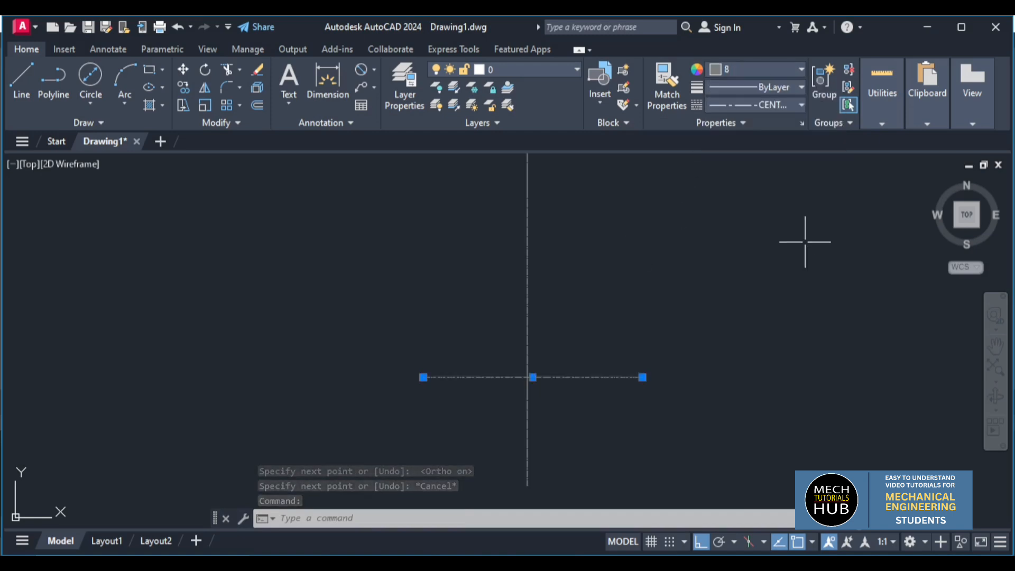
key("Escape")
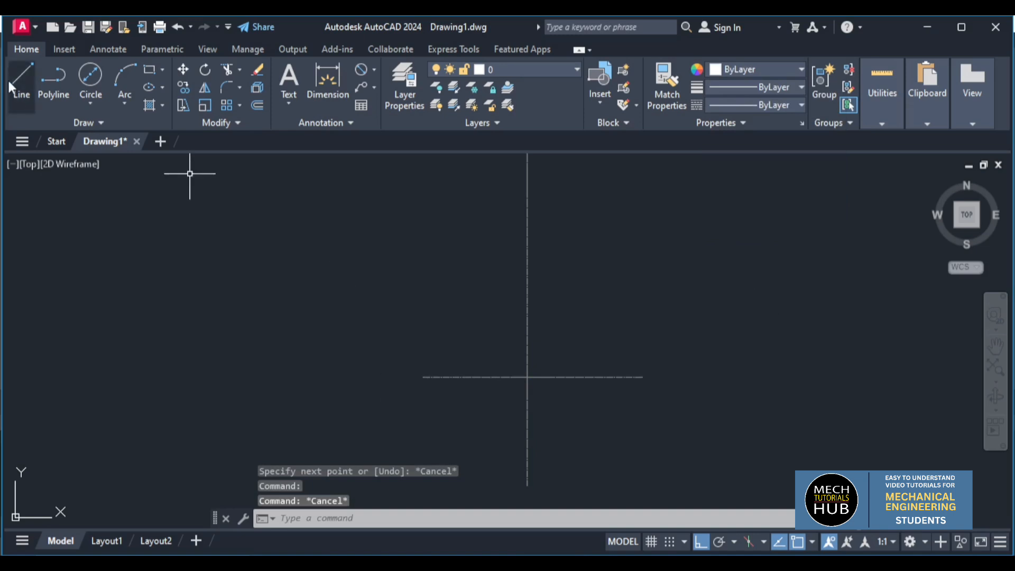
Step: Draw a circle of diameter 64 centred on the intersection of the two centerlines
left_click(87, 85)
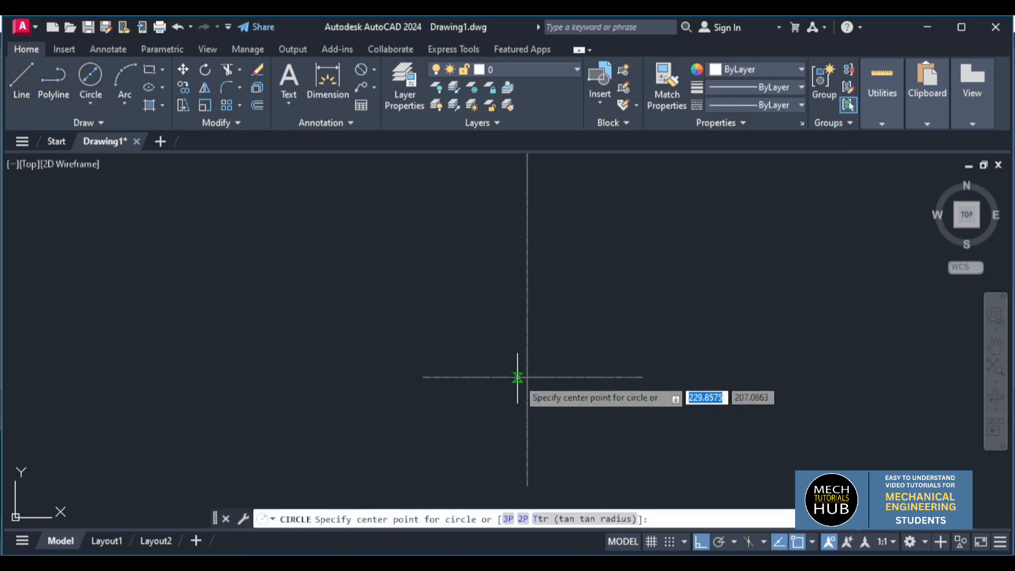
left_click(527, 377)
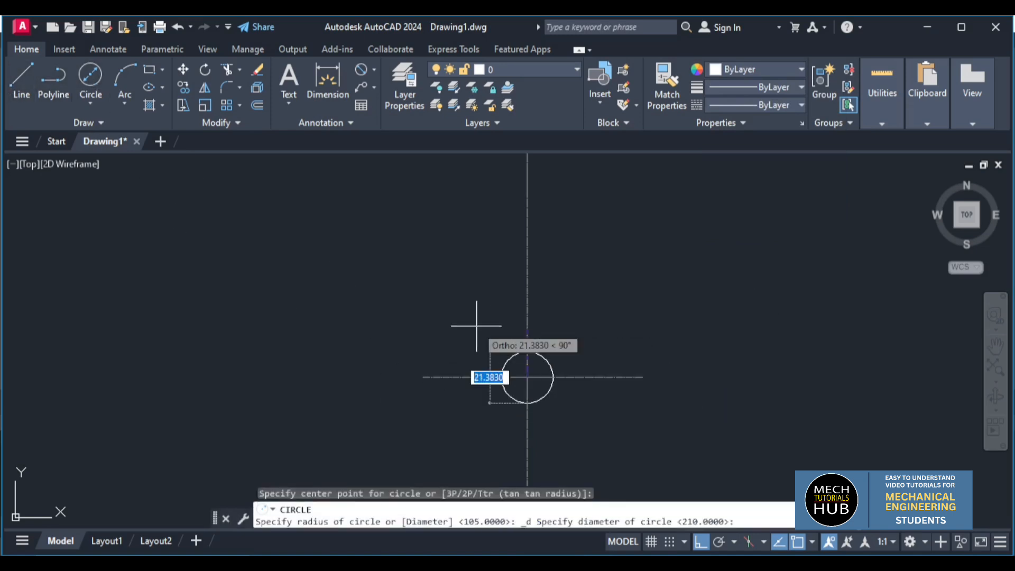
type("64")
key("Return")
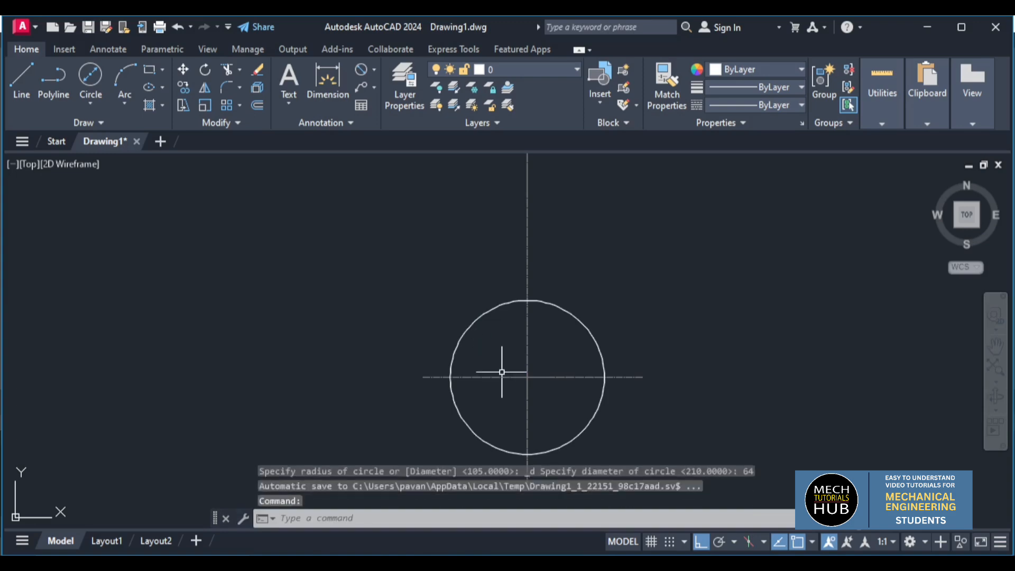
key("Return")
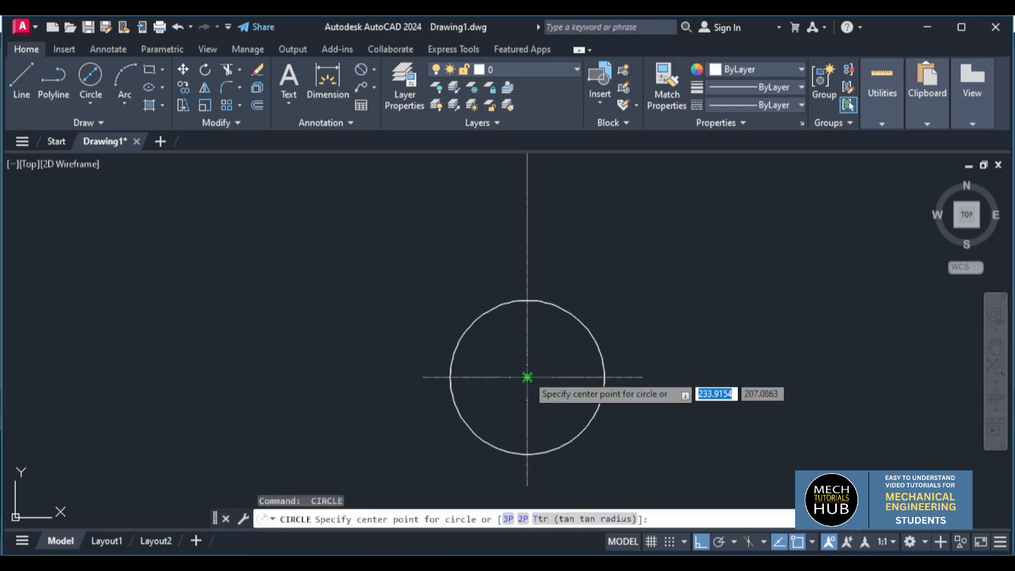
left_click(527, 377)
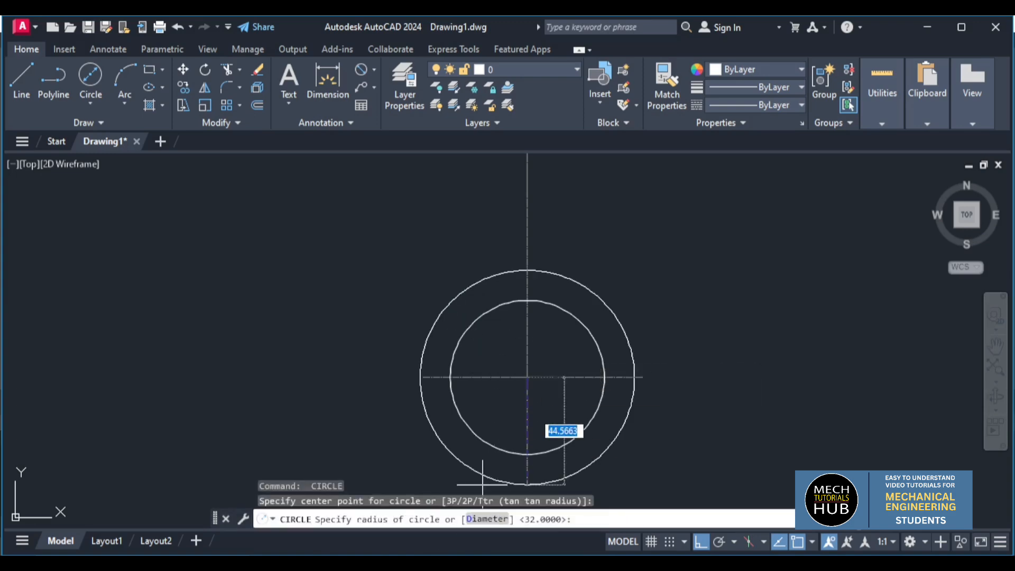
left_click(458, 566)
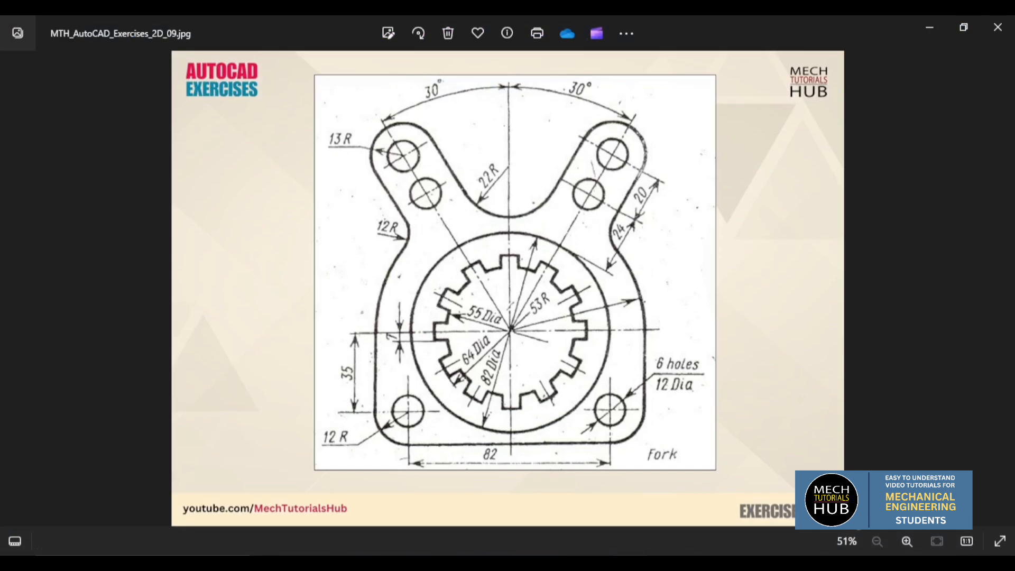
left_click(459, 565)
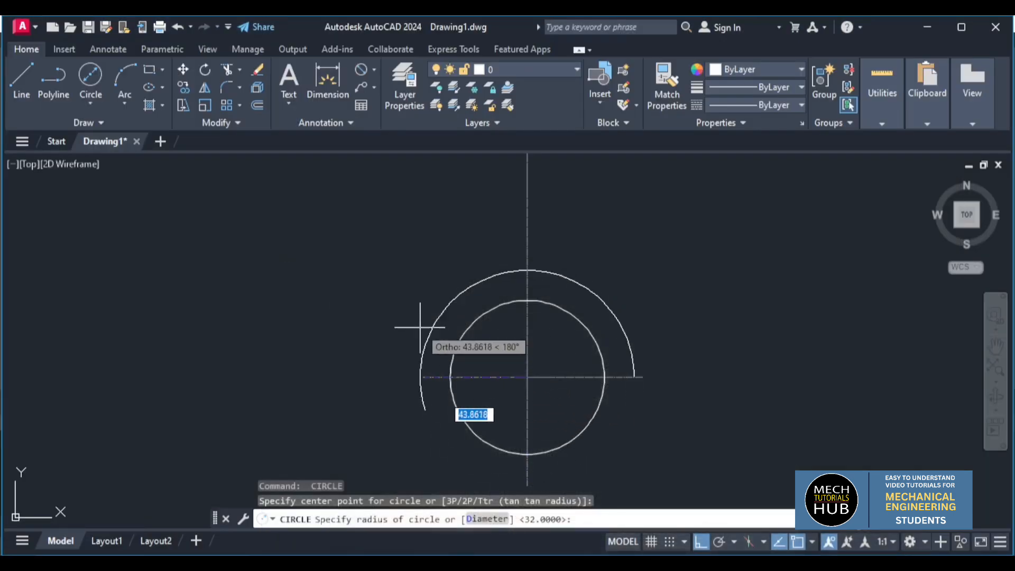
type("55")
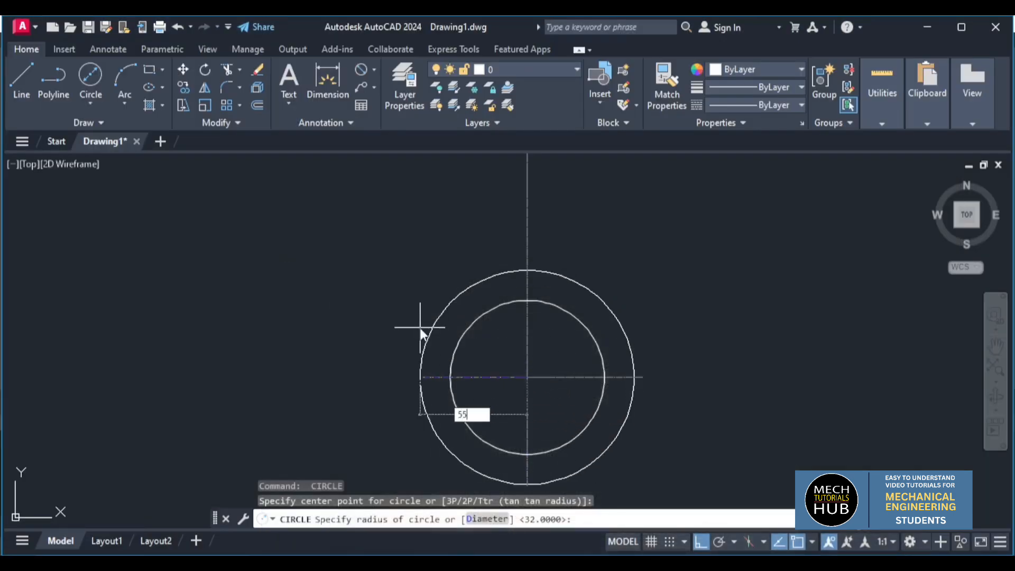
key("Return")
left_click(416, 312)
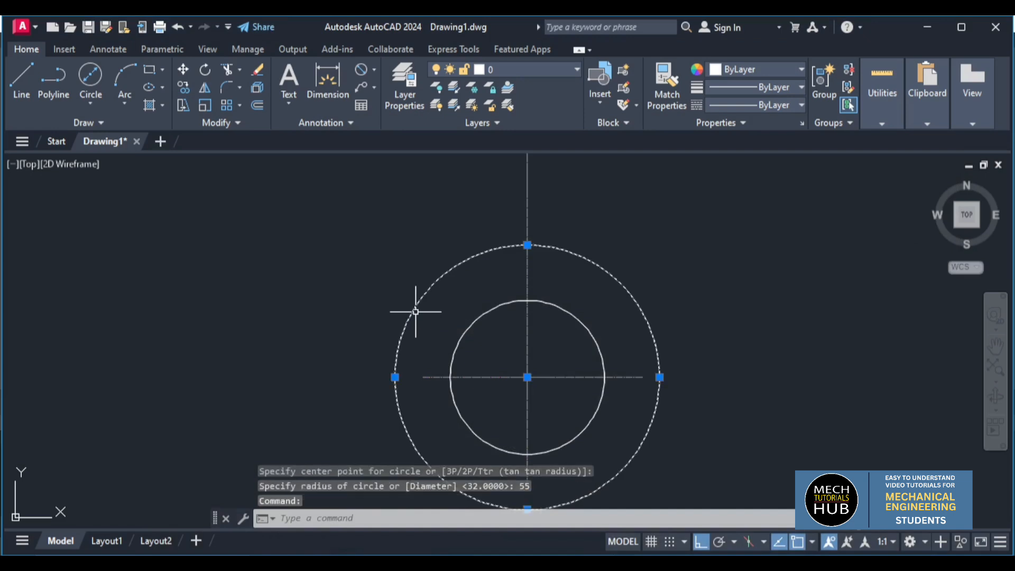
key("Delete")
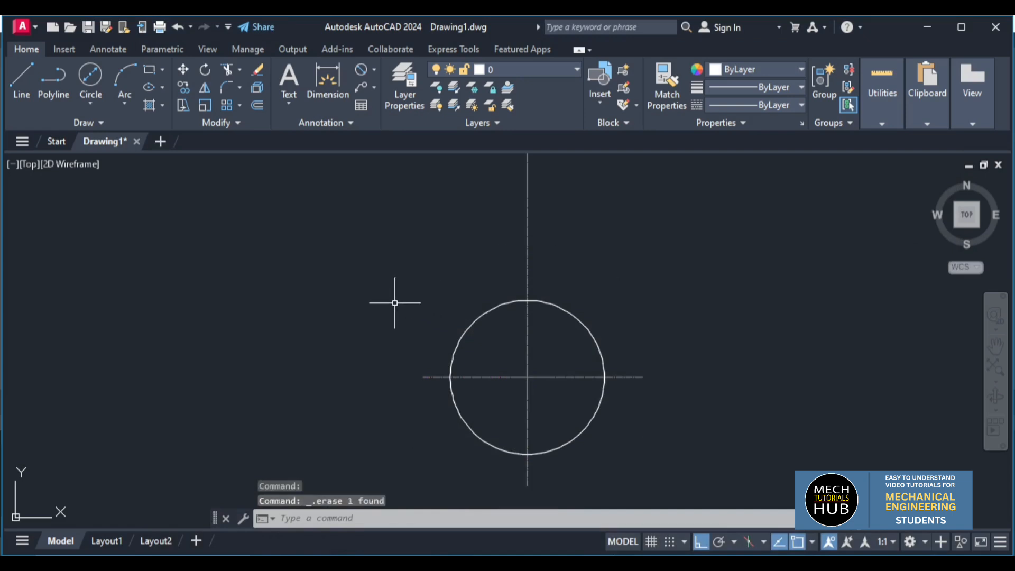
Step: Draw a circle of diameter 55 centred on the intersection of the two centerlines
left_click(91, 84)
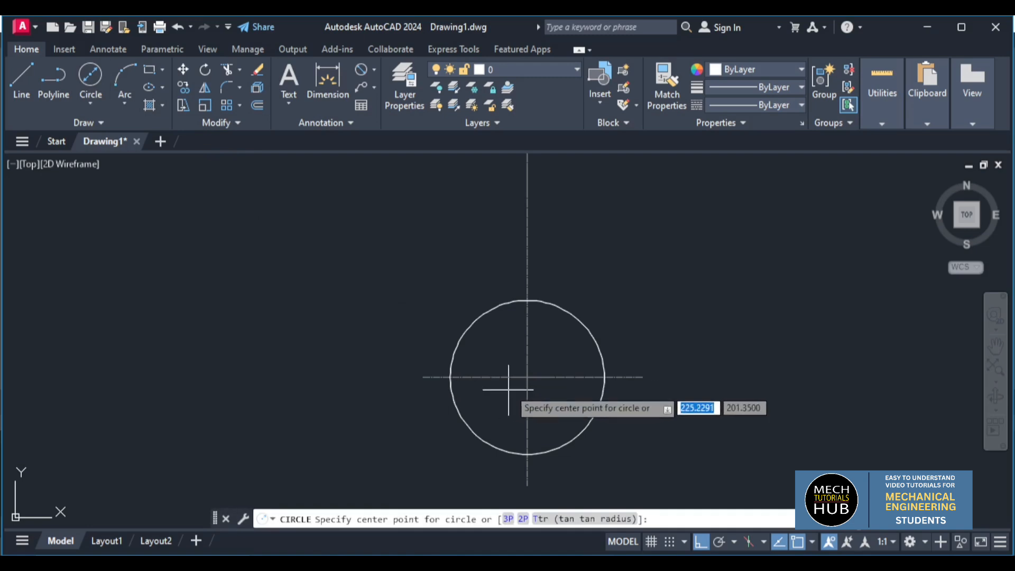
left_click(527, 377)
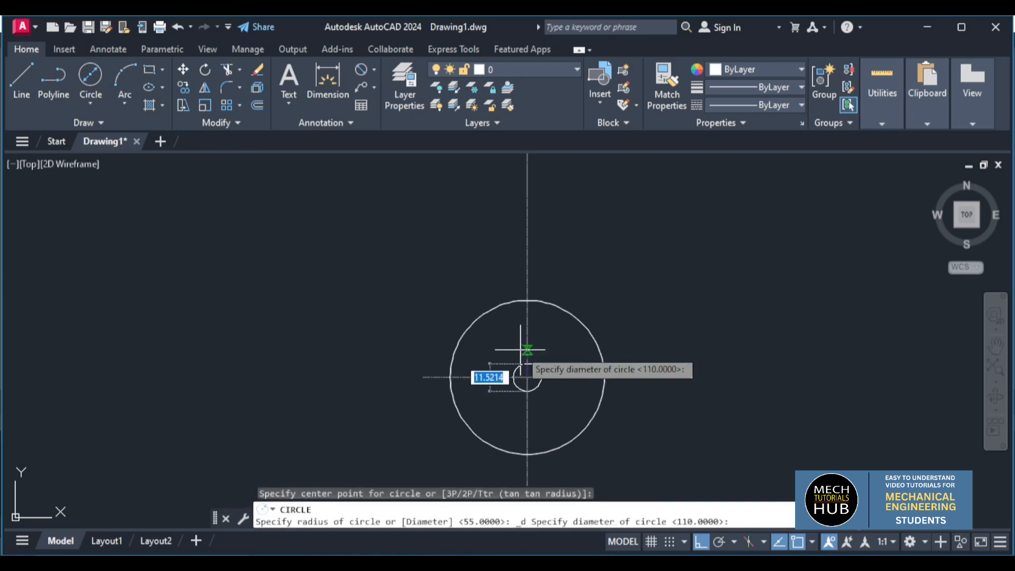
type("55")
key("Return")
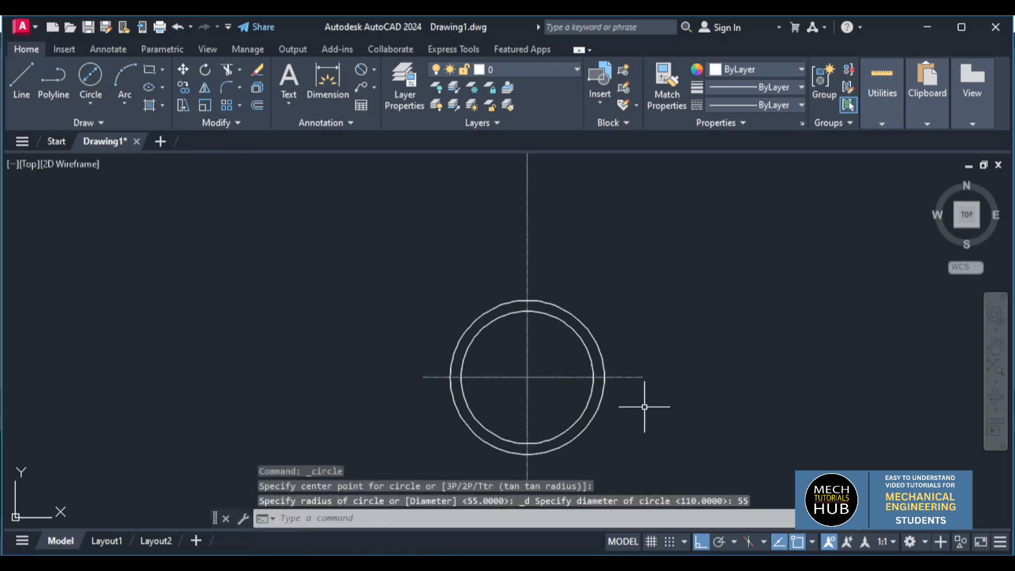
Step: Check the notch width in the reference image and offset the vertical centerline by 3.5 to each side
scroll(499, 324, "up", 5)
scroll(499, 327, "down", 1)
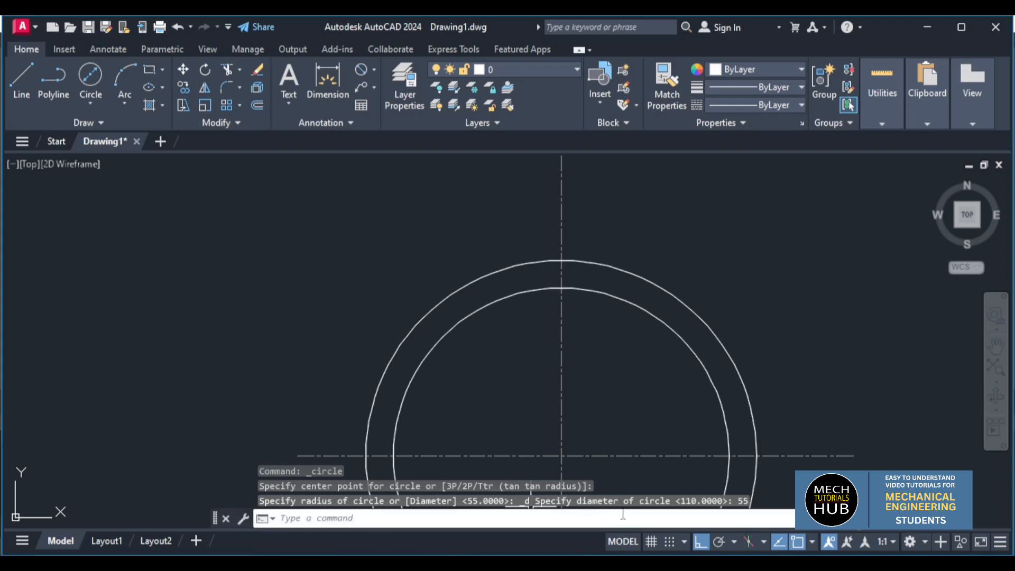
left_click(653, 563)
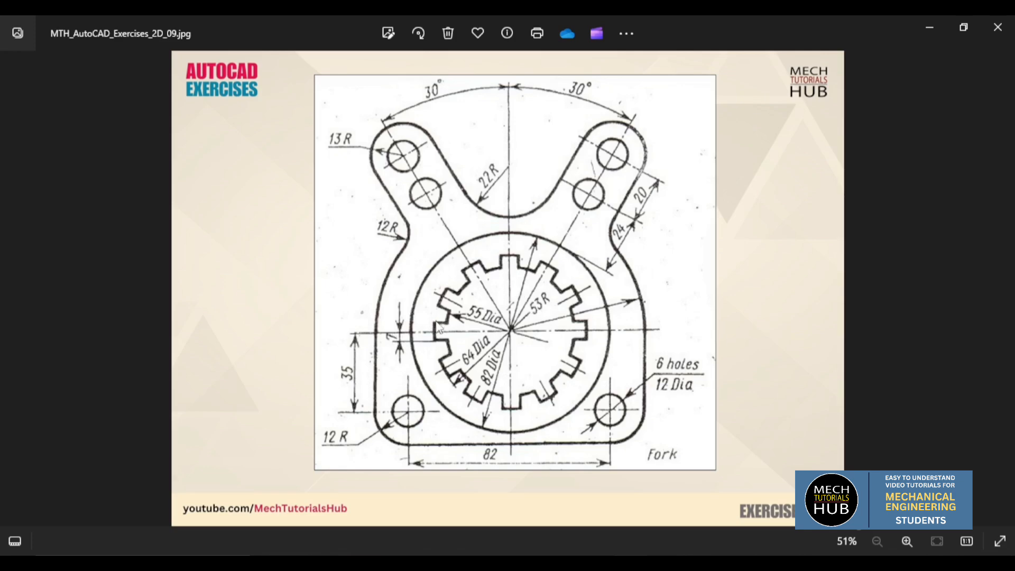
left_click(613, 560)
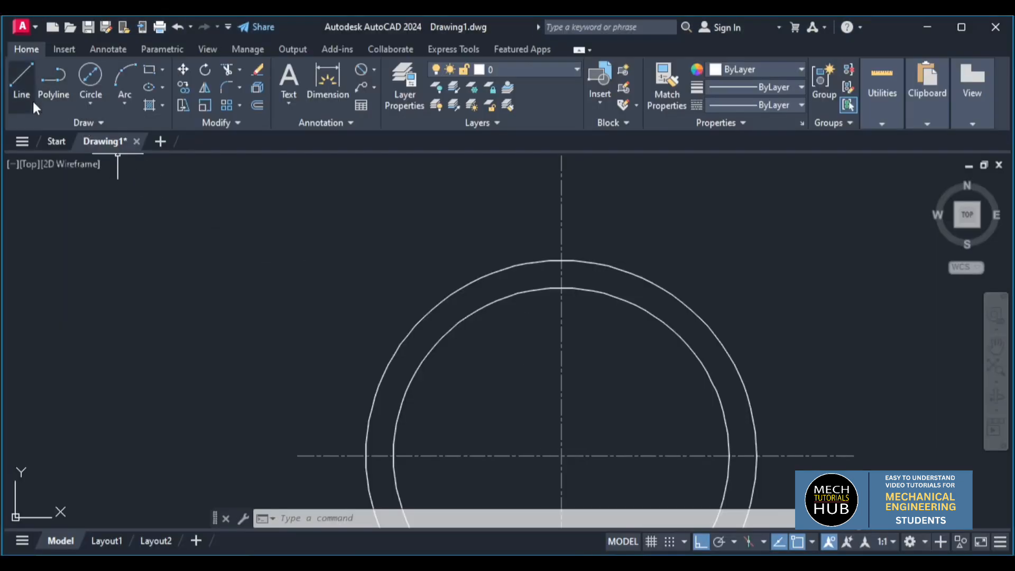
type("o")
key("Return")
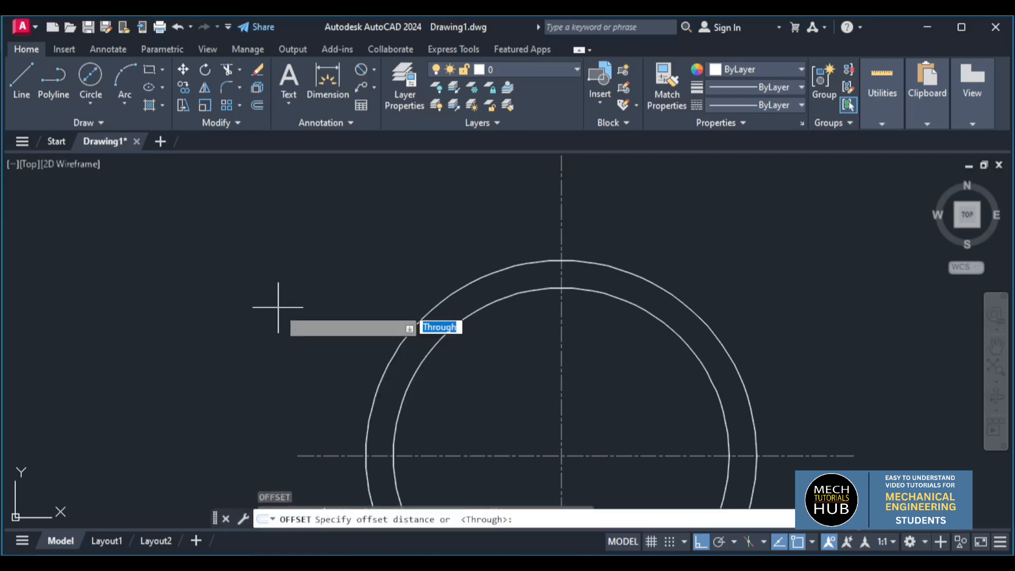
key("Return")
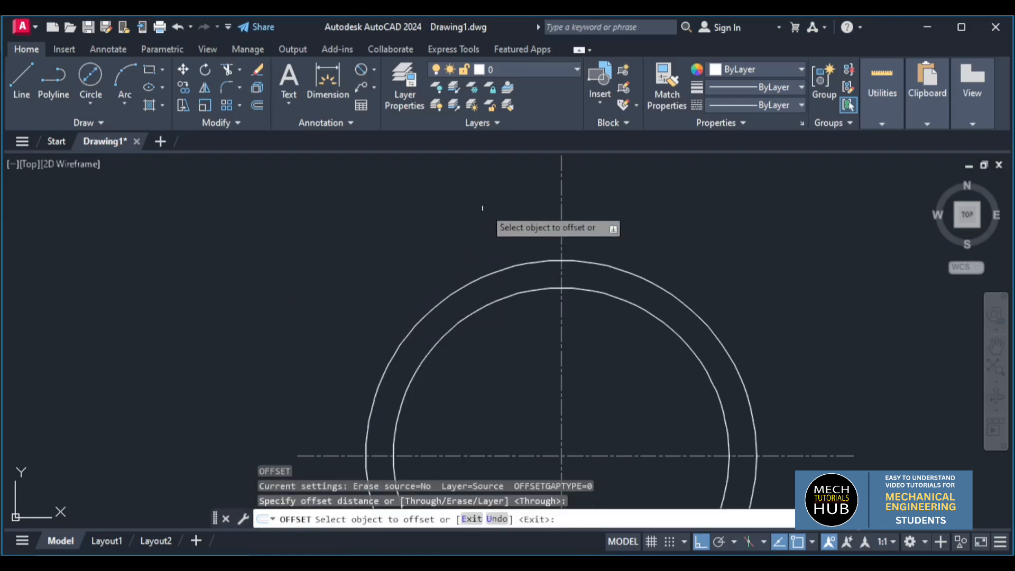
left_click(561, 229)
type("3.5")
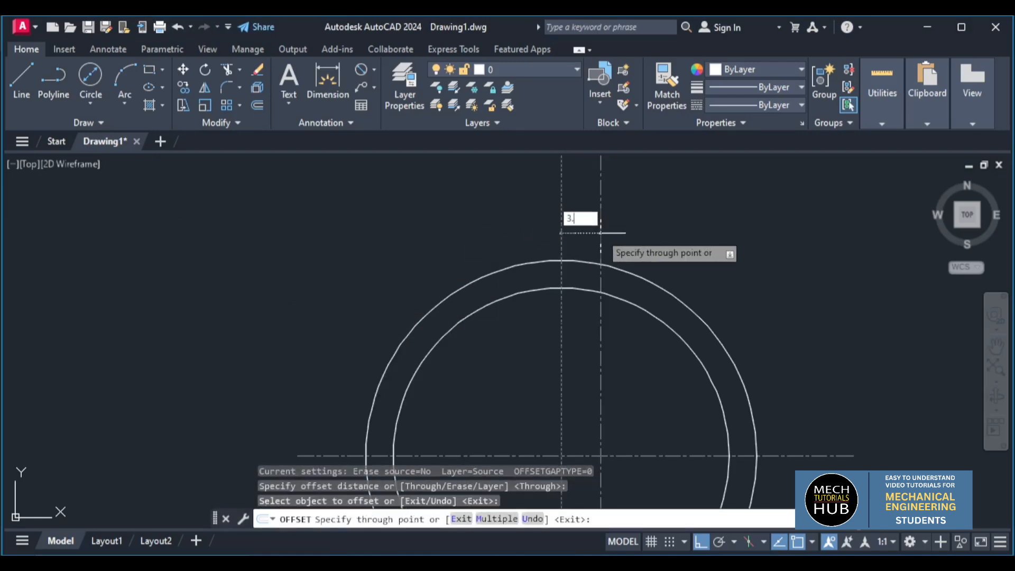
key("Return")
left_click(560, 245)
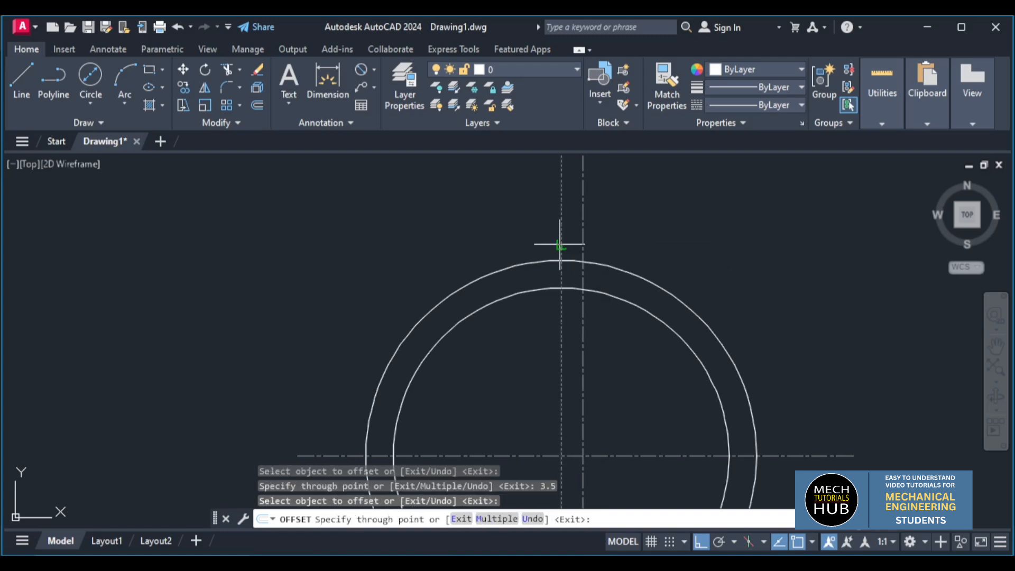
type("3.5")
key("Return")
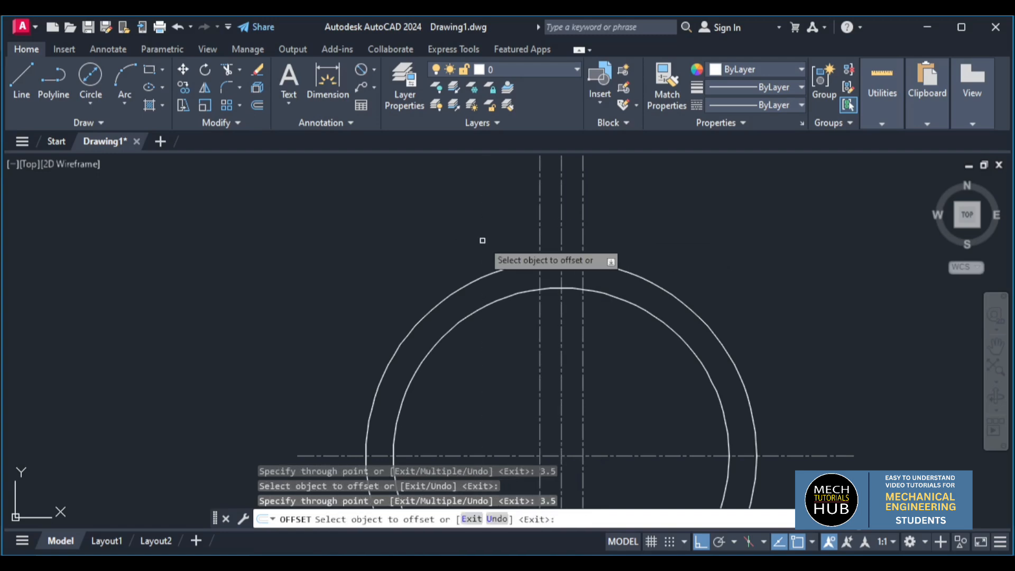
key("Escape")
Step: Trim the parts of the two offset lines that extend above the 64 diameter circle
scroll(510, 242, "up", 2)
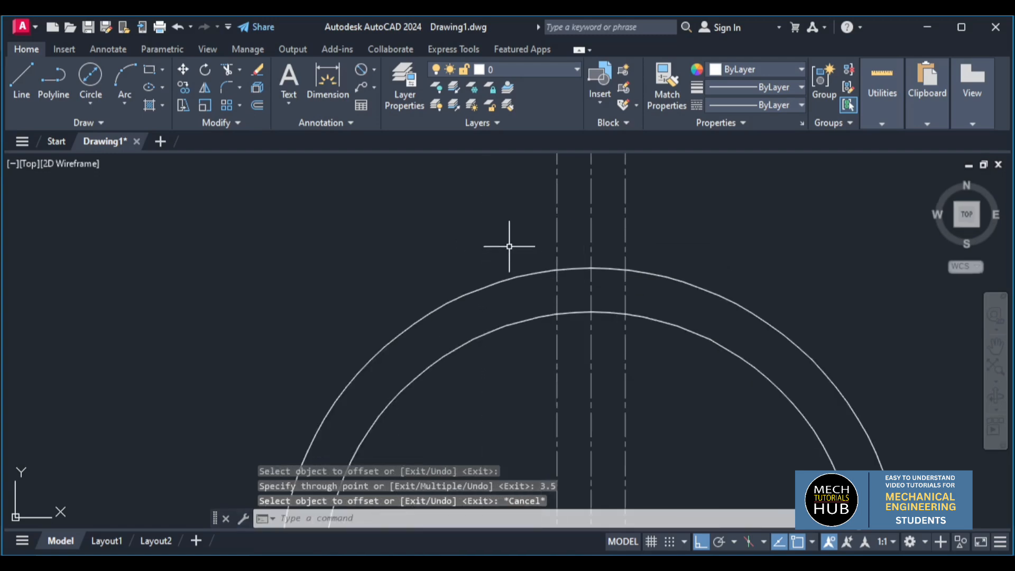
type("tr")
key("Return")
left_click(658, 242)
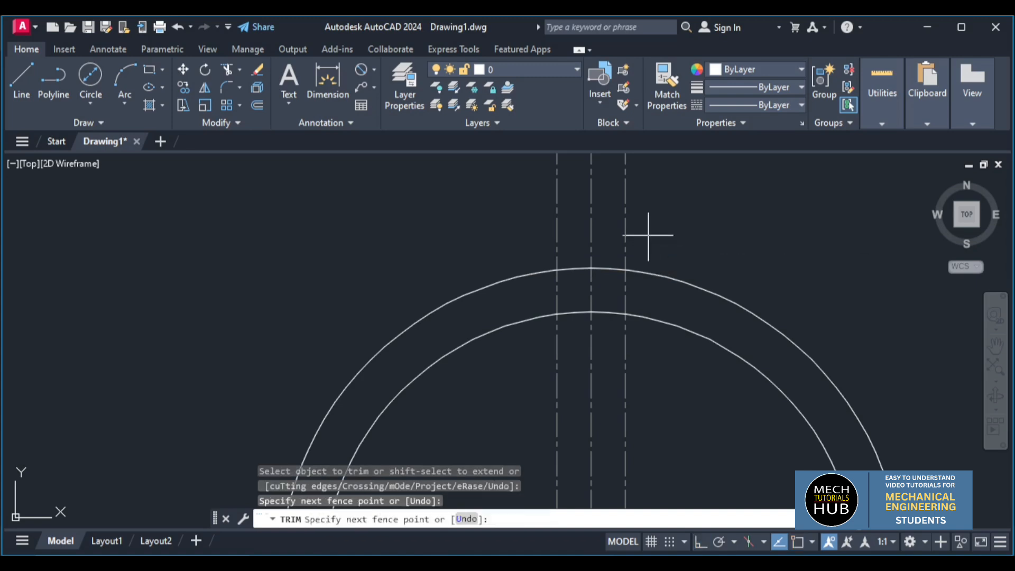
left_click(623, 212)
key("Return")
left_click(582, 215)
left_click(547, 232)
key("Return")
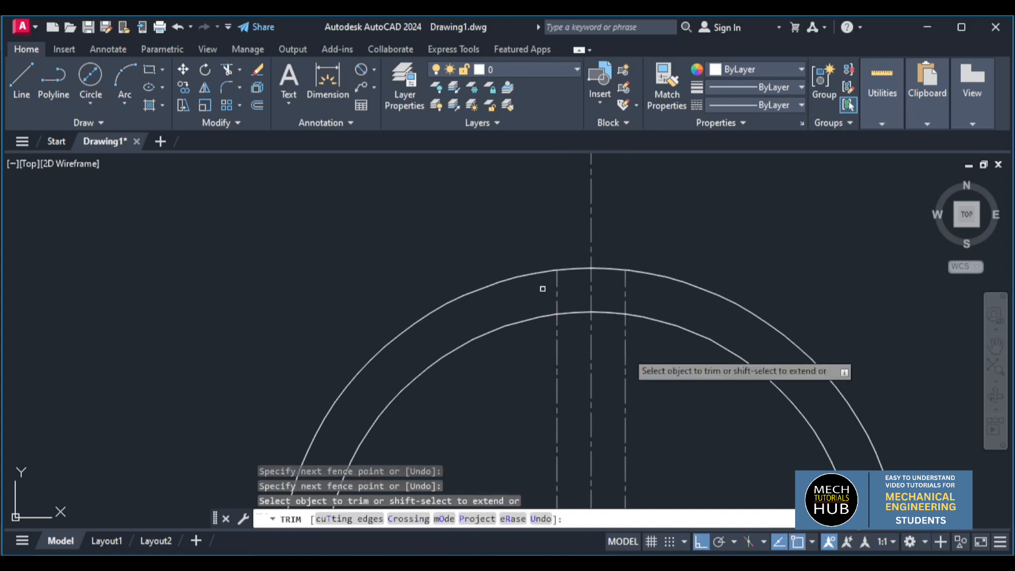
Step: Trim the parts of the two offset lines that run inside the 55 diameter circle
left_click(646, 387)
left_click(612, 351)
key("Return")
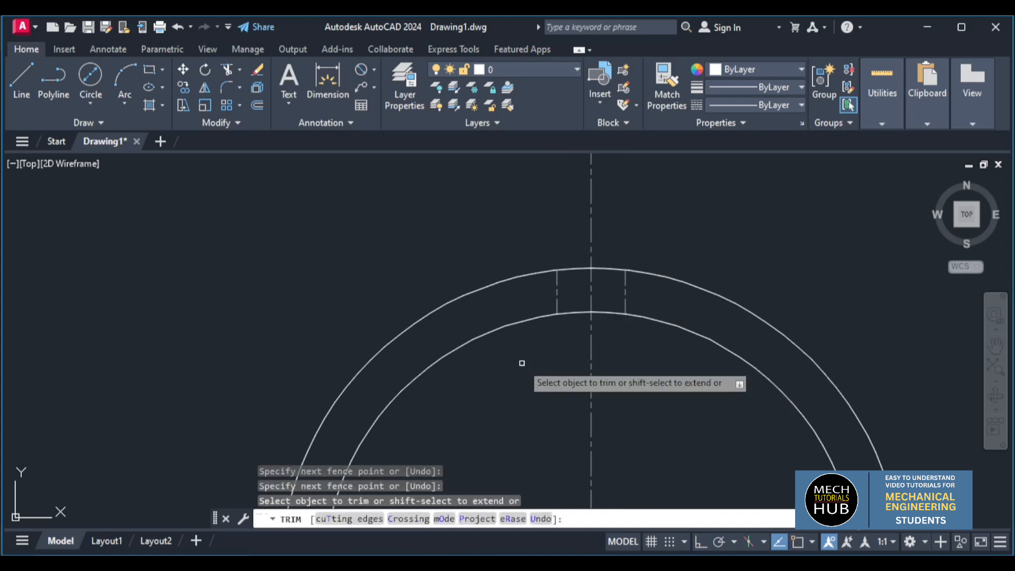
key("Escape")
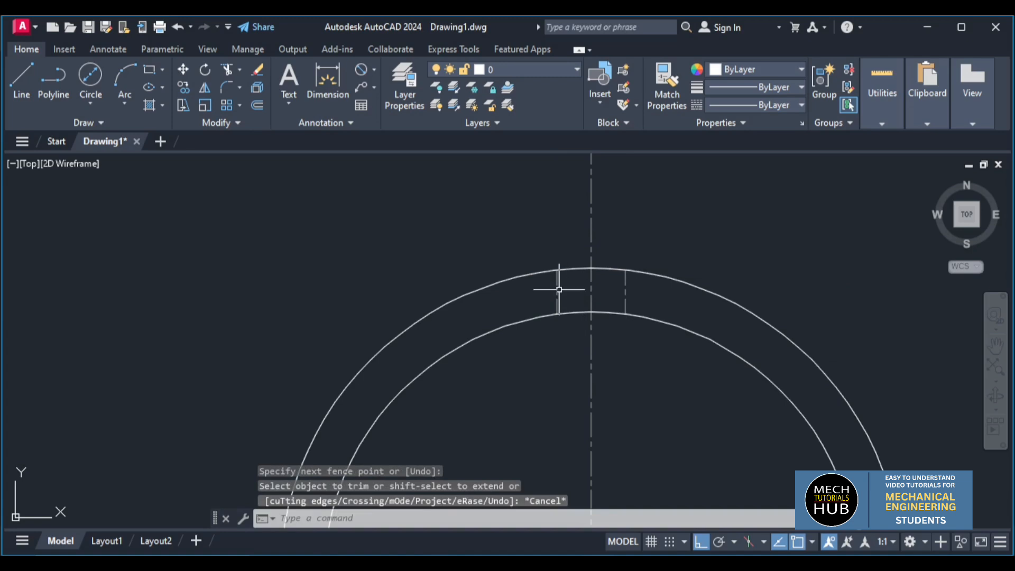
Step: Give the two short lines between the circles the Continuous linetype and the ByLayer colour
left_click(558, 290)
left_click(626, 293)
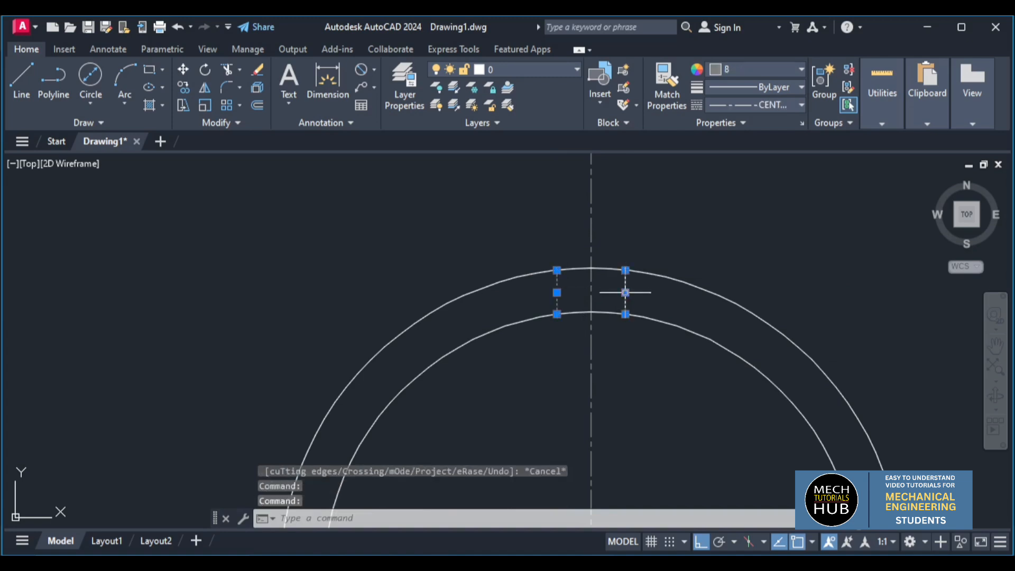
left_click(756, 106)
left_click(763, 170)
left_click(752, 70)
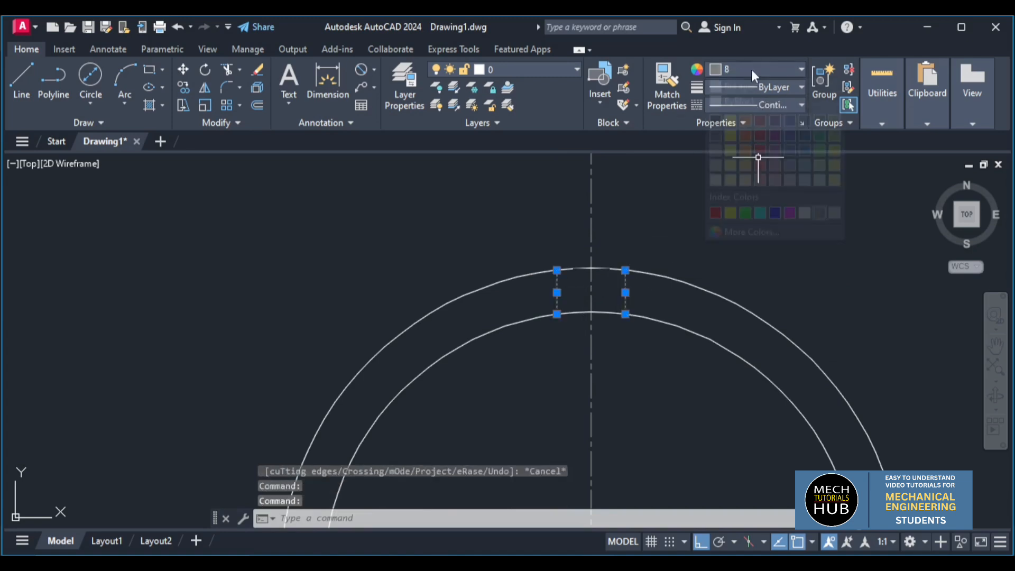
left_click(728, 84)
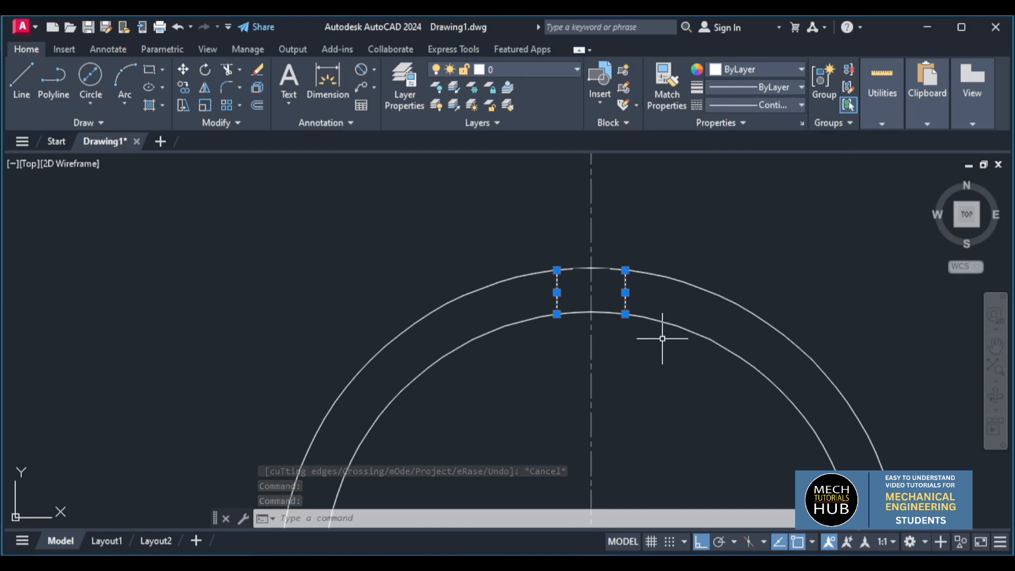
key("Escape")
Step: Set the colour of the 64 diameter circle to ByLayer
left_click(599, 267)
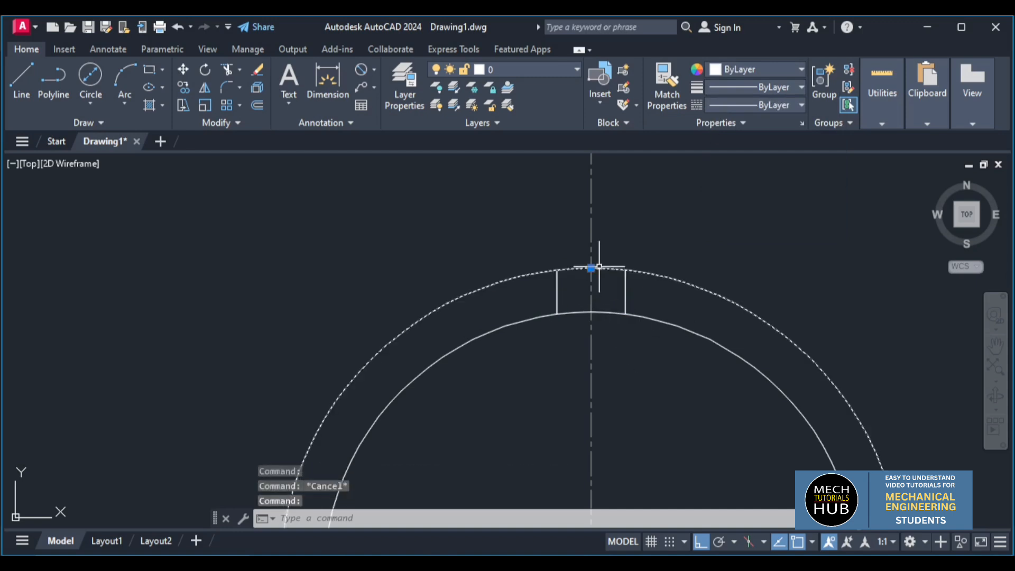
left_click(740, 71)
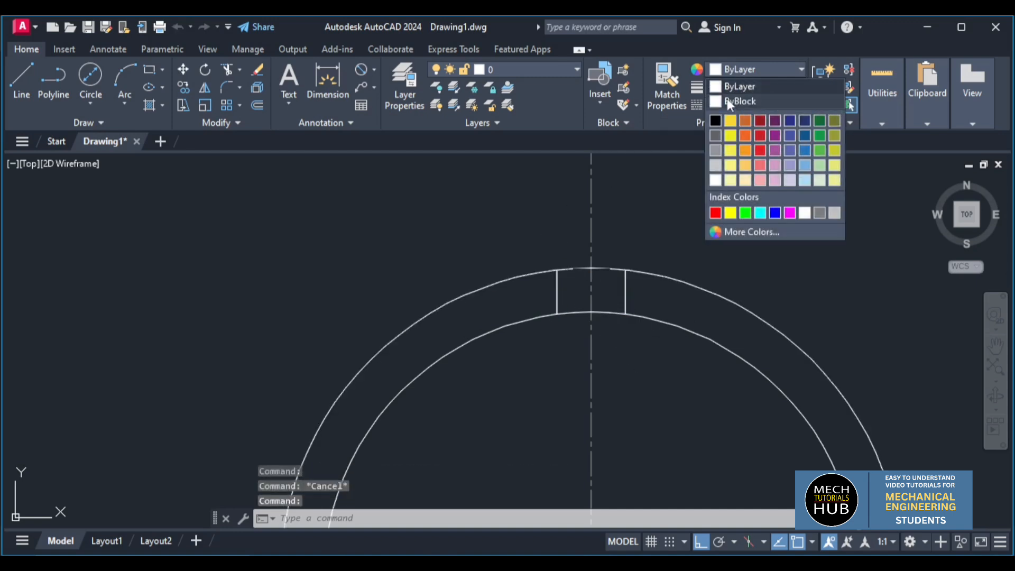
left_click(725, 90)
key("Escape")
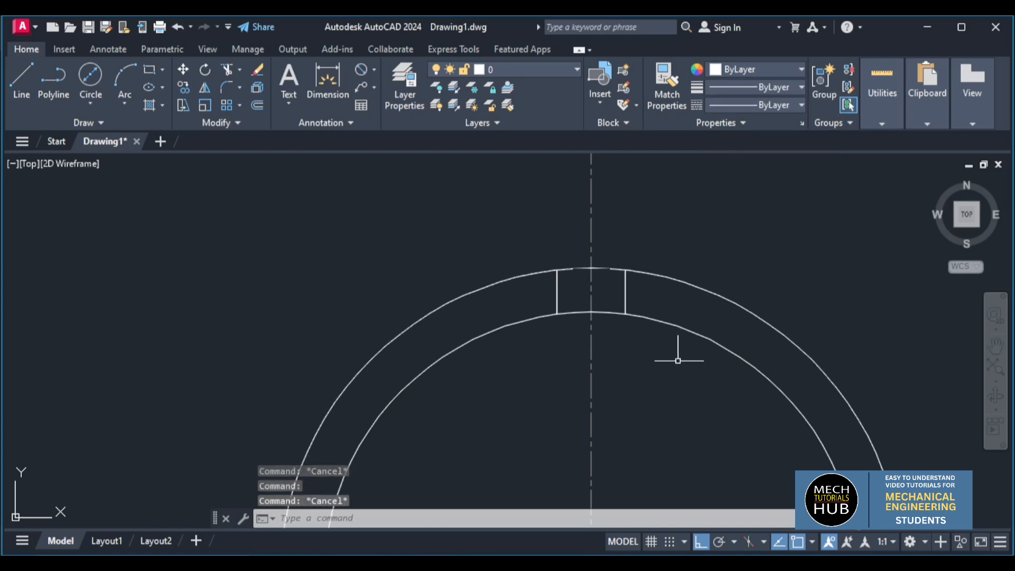
Step: Trim the upper arcs of the 64 diameter circle on both sides of the notch, down to the horizontal centerline
scroll(594, 297, "down", 5)
scroll(593, 305, "up", 5)
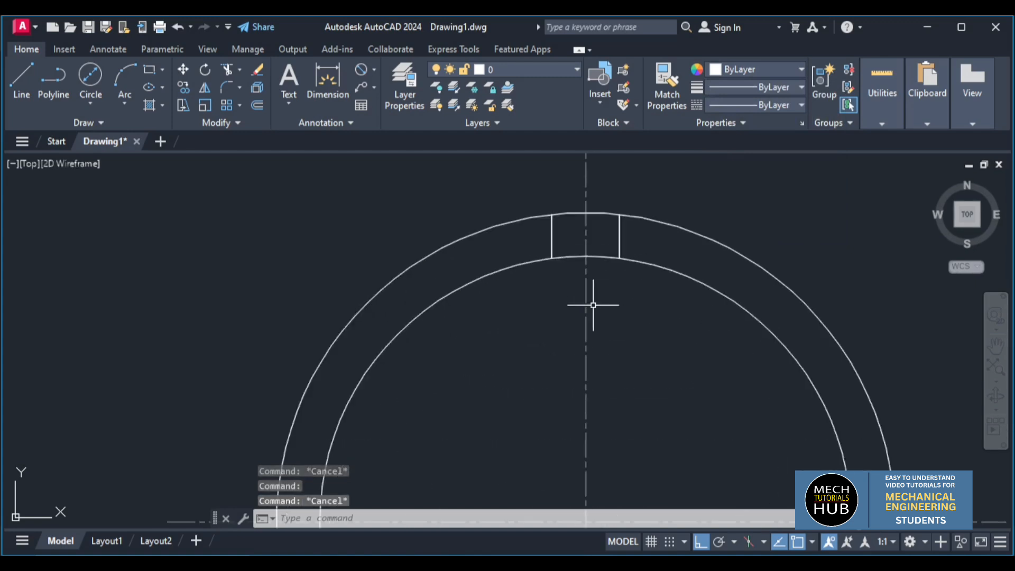
scroll(593, 305, "down", 2)
type("tr")
key("Return")
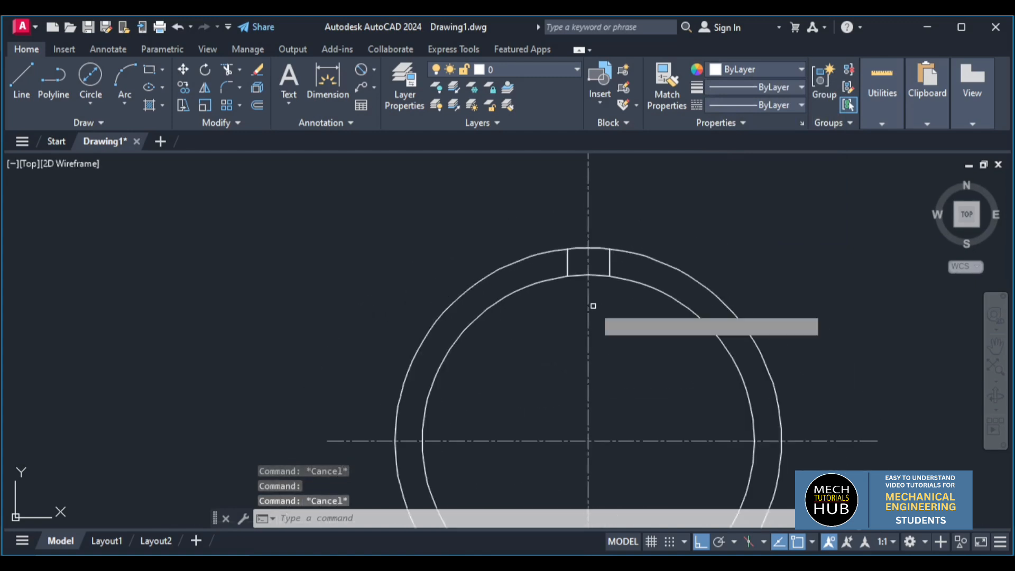
left_click_drag(498, 283, 487, 249)
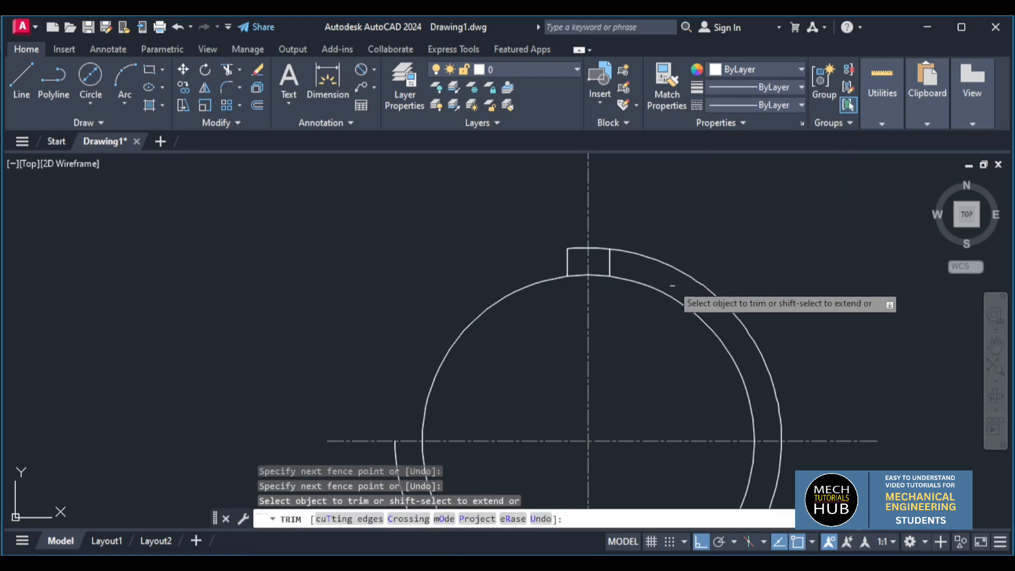
left_click_drag(671, 285, 692, 249)
Step: Trim the lower arcs of the 64 diameter circle on both sides of the vertical centerline
scroll(688, 269, "down", 3)
scroll(672, 365, "up", 4)
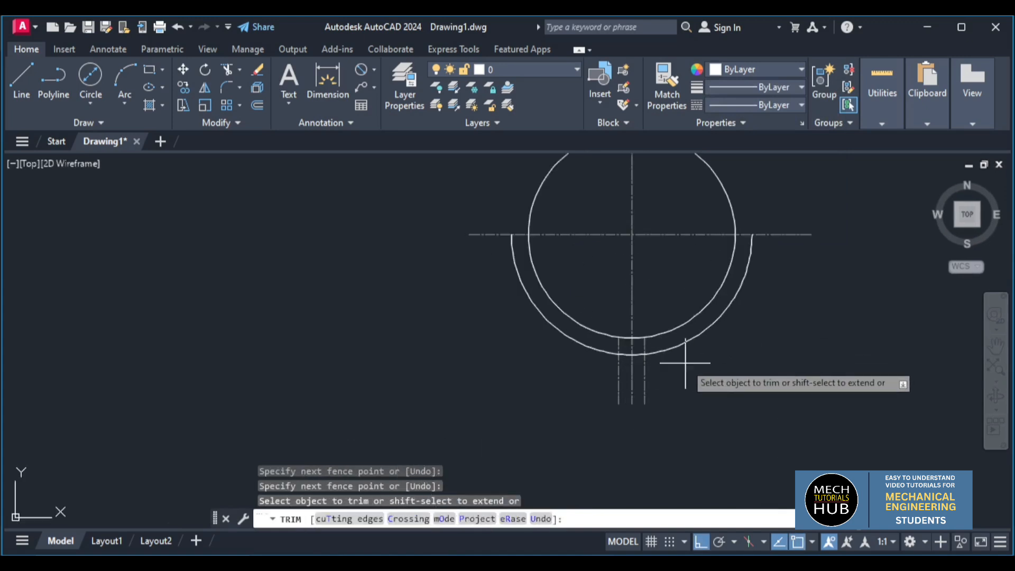
left_click_drag(671, 357, 681, 340)
left_click_drag(564, 358, 565, 336)
Step: Trim away the leftover offset line and outer arc pieces below the 55 diameter circle, keeping the vertical centerline
scroll(630, 349, "up", 3)
mouse_move(698, 431)
left_mouse_down()
mouse_move(681, 397)
mouse_move(624, 374)
left_mouse_up()
left_click_drag(547, 391, 546, 392)
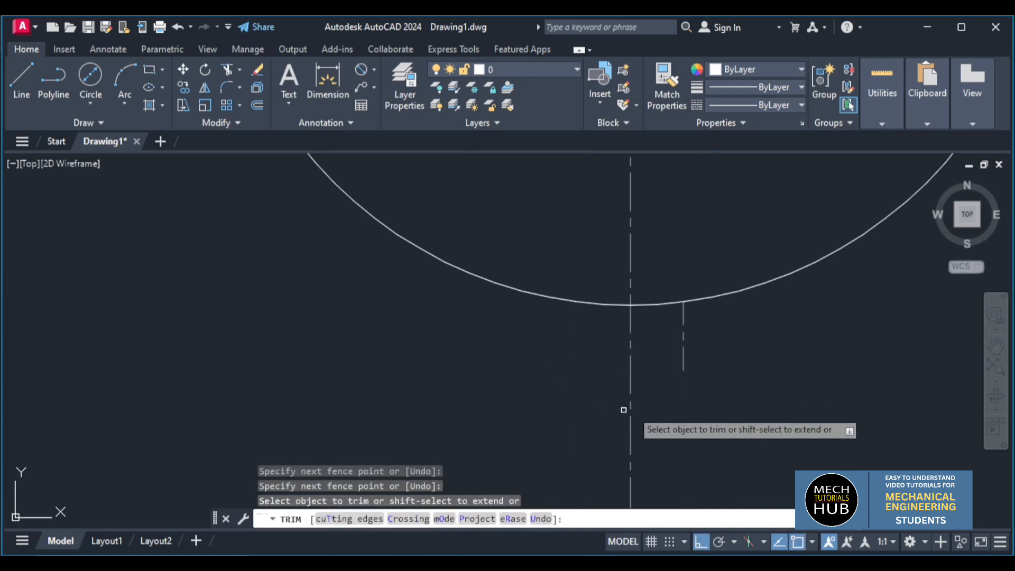
left_click_drag(668, 361, 728, 331)
scroll(724, 346, "down", 2)
scroll(723, 354, "down", 3)
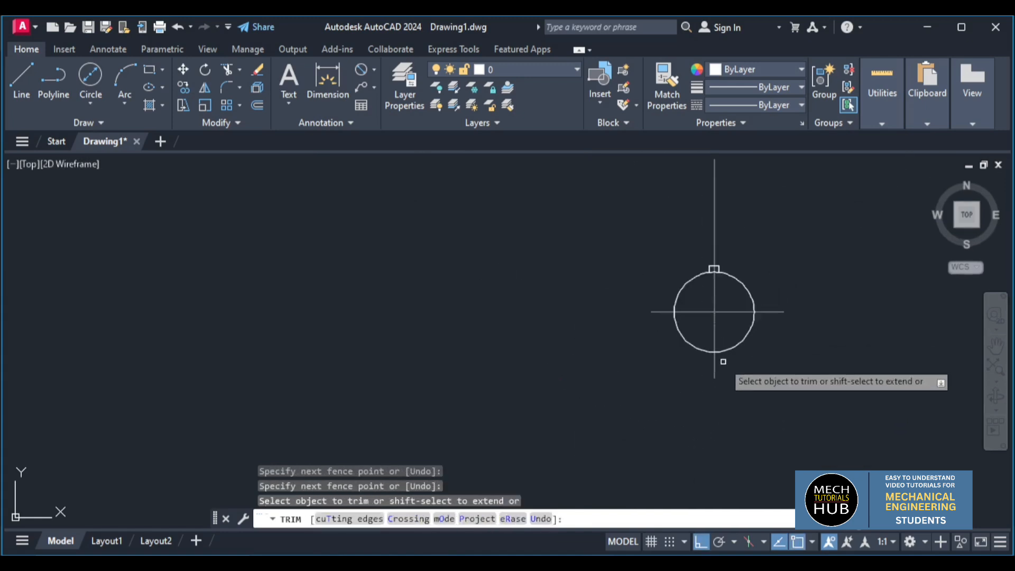
Step: Start a polar array of the top notch's two side lines and closing arc about the circle's center
scroll(719, 272, "up", 4)
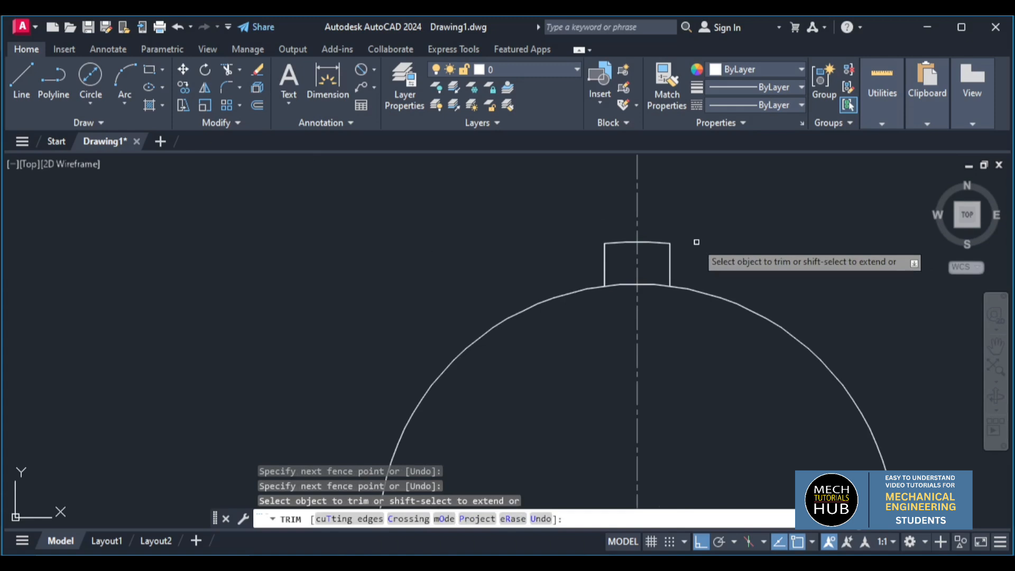
key("Escape")
scroll(711, 317, "up", 3)
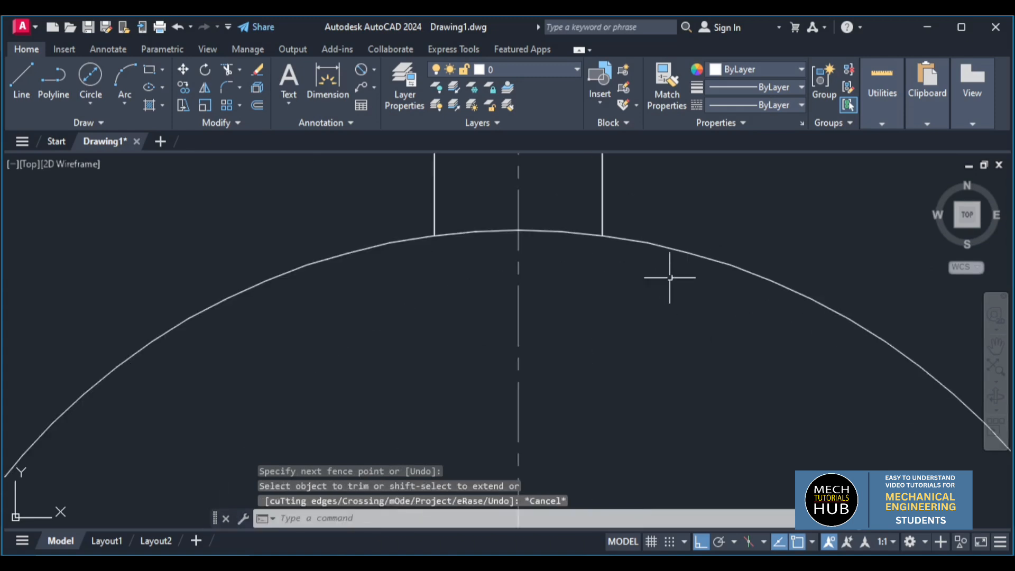
scroll(670, 278, "down", 4)
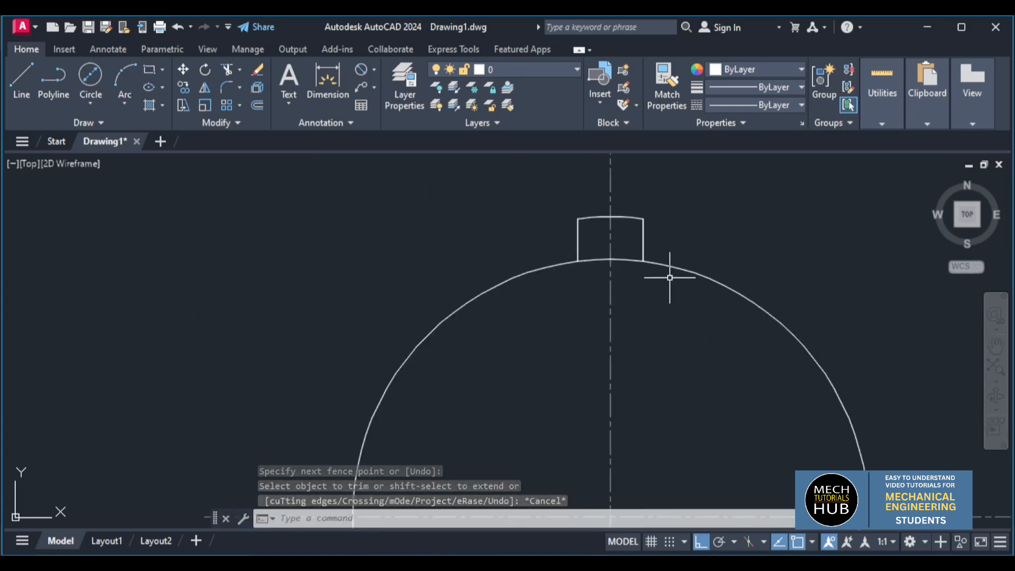
type("arr")
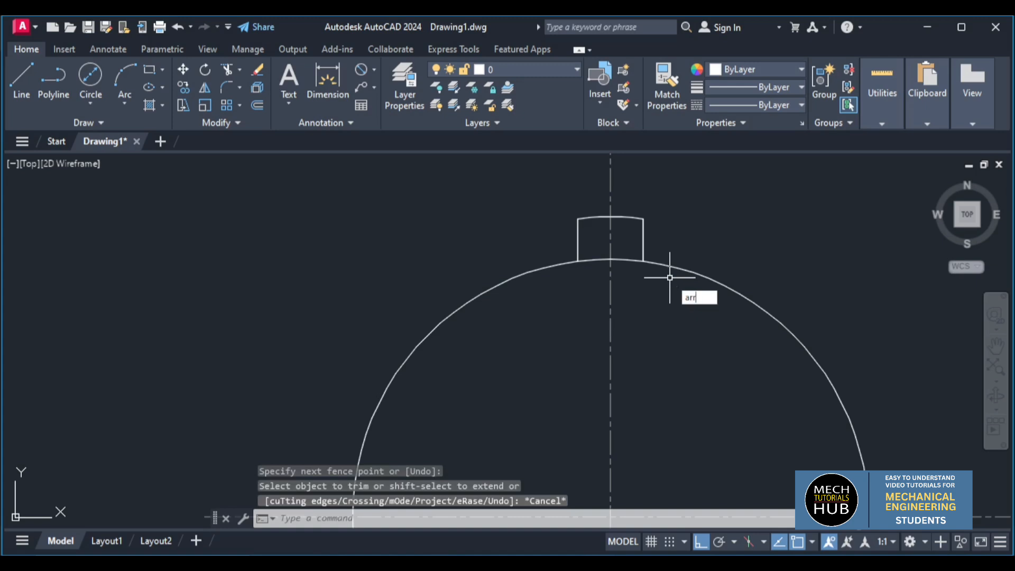
type("ay")
key("Return")
left_click(643, 246)
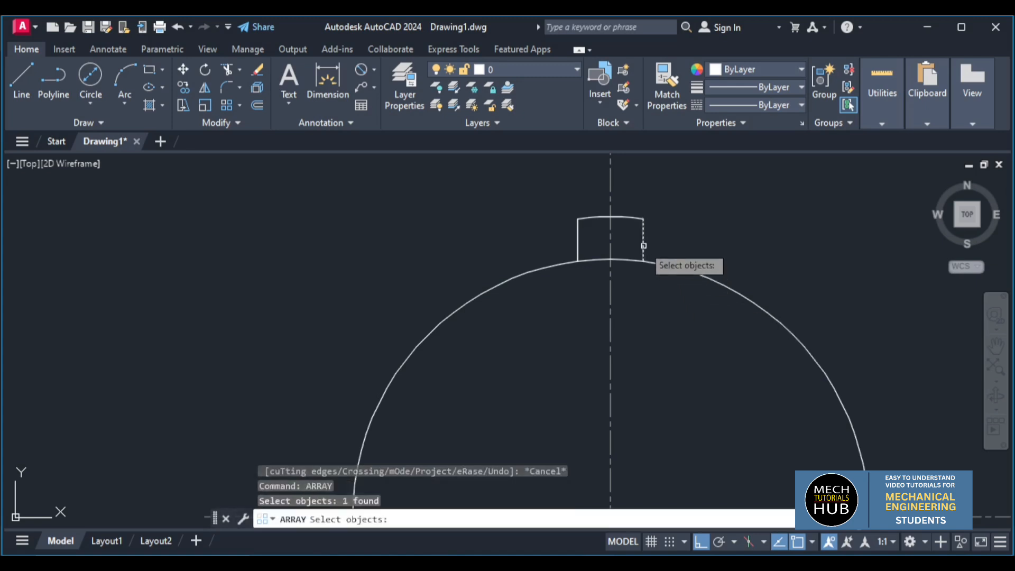
left_click(632, 220)
left_click(626, 217)
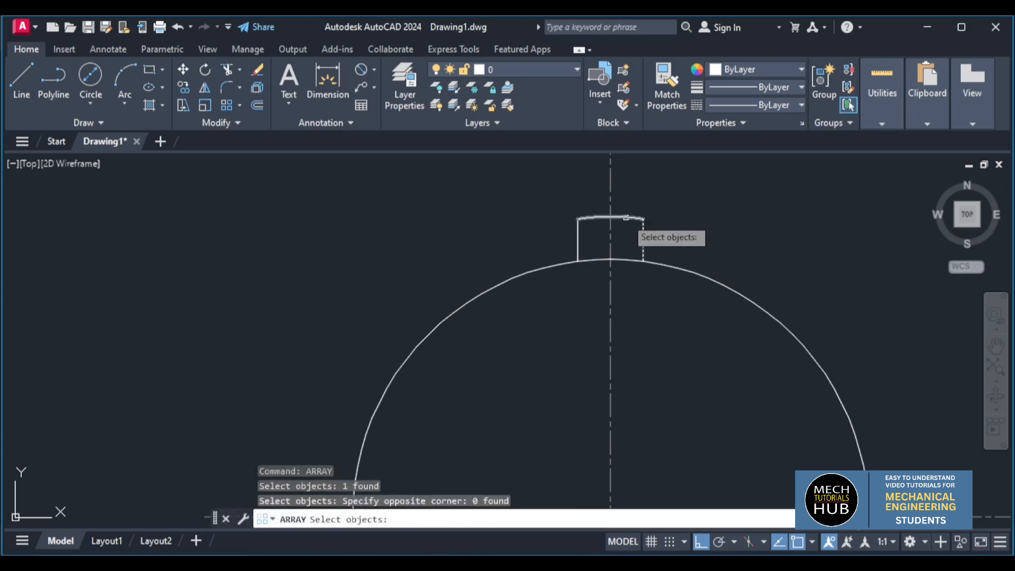
left_click(626, 217)
left_click(579, 239)
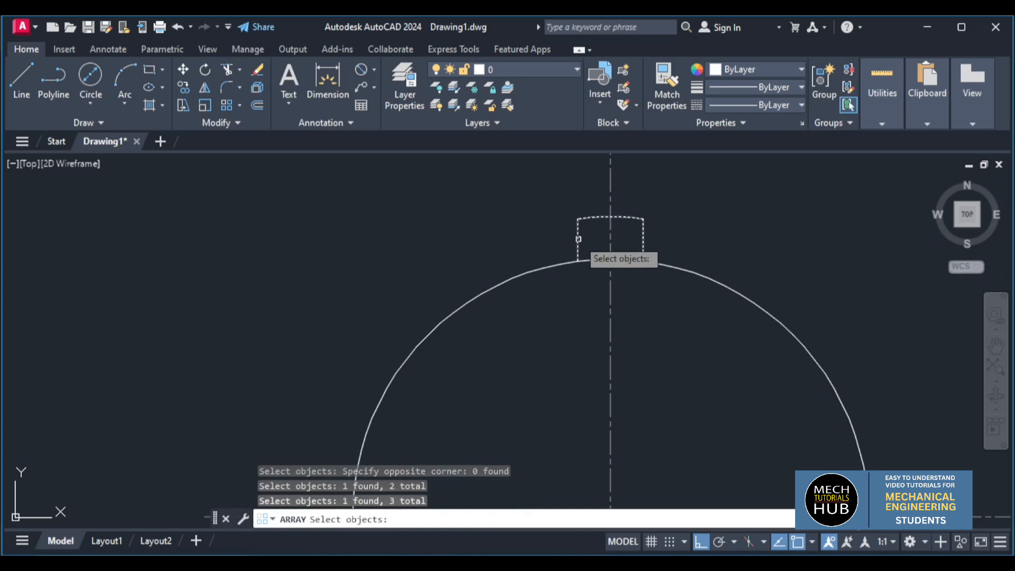
key("Return")
type("po")
key("Return")
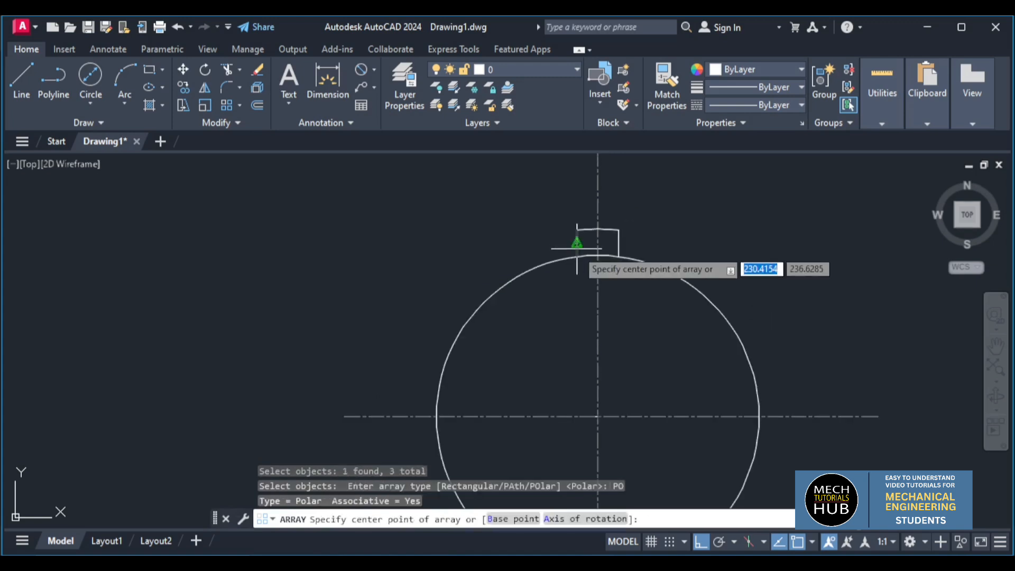
left_click(598, 416)
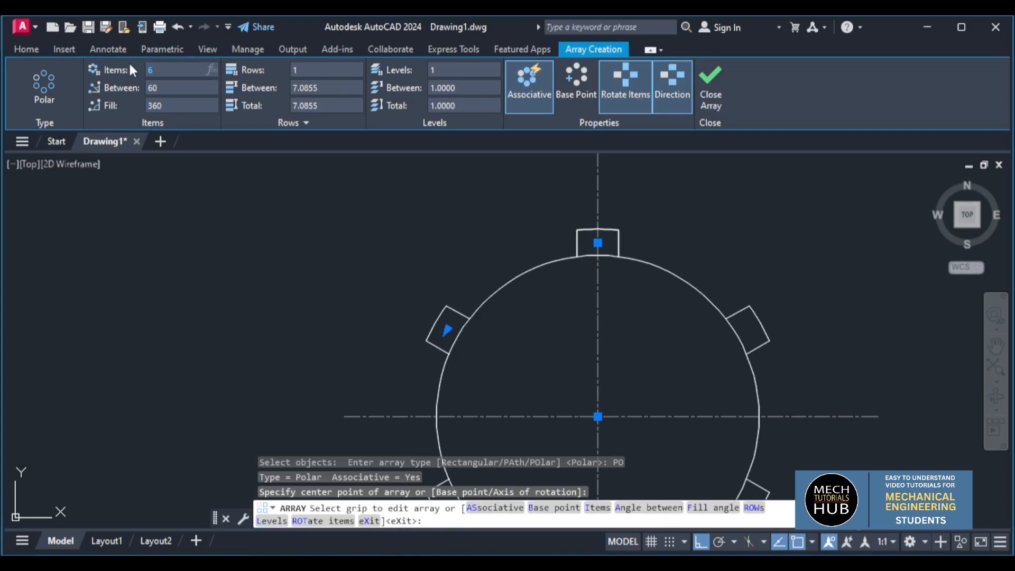
Step: Set the polar array of the notch to 12 items and finish the array
type("12")
key("Return")
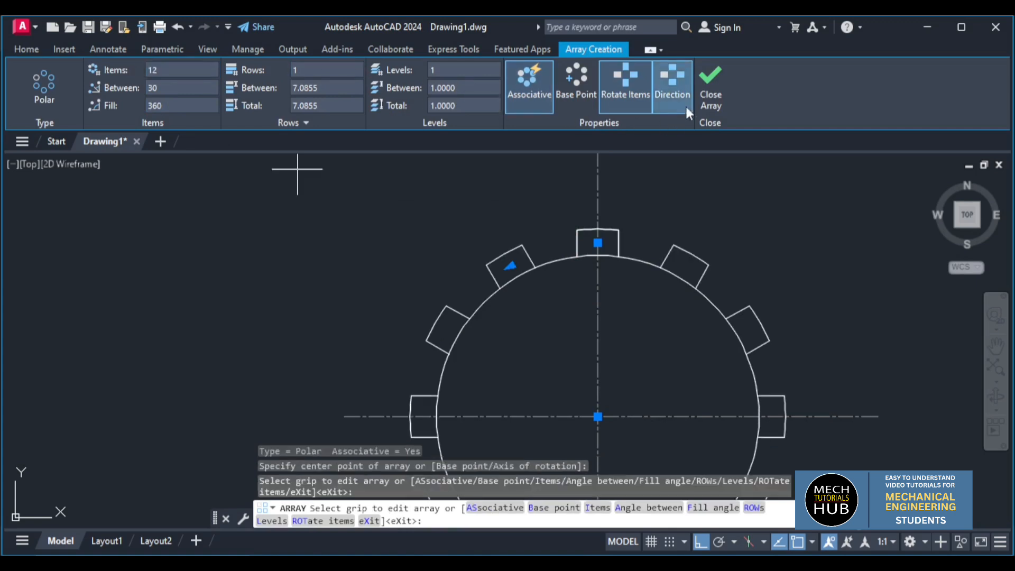
left_click(703, 107)
scroll(663, 267, "down", 4)
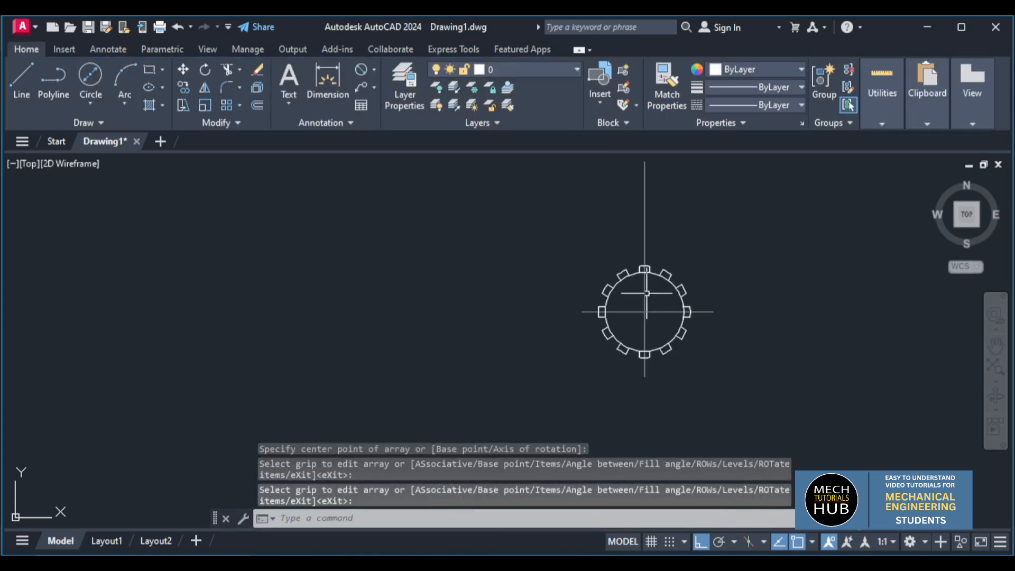
Step: Trim the 55 diameter circle's arcs across the two notches between the top and left notches
scroll(633, 280, "up", 2)
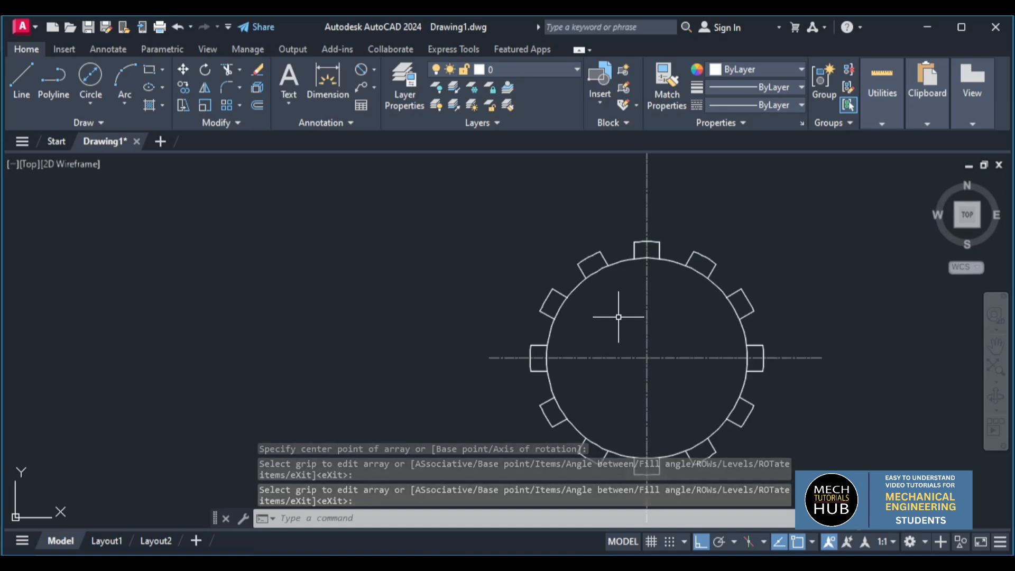
type("tr")
key("Return")
scroll(600, 281, "up", 6)
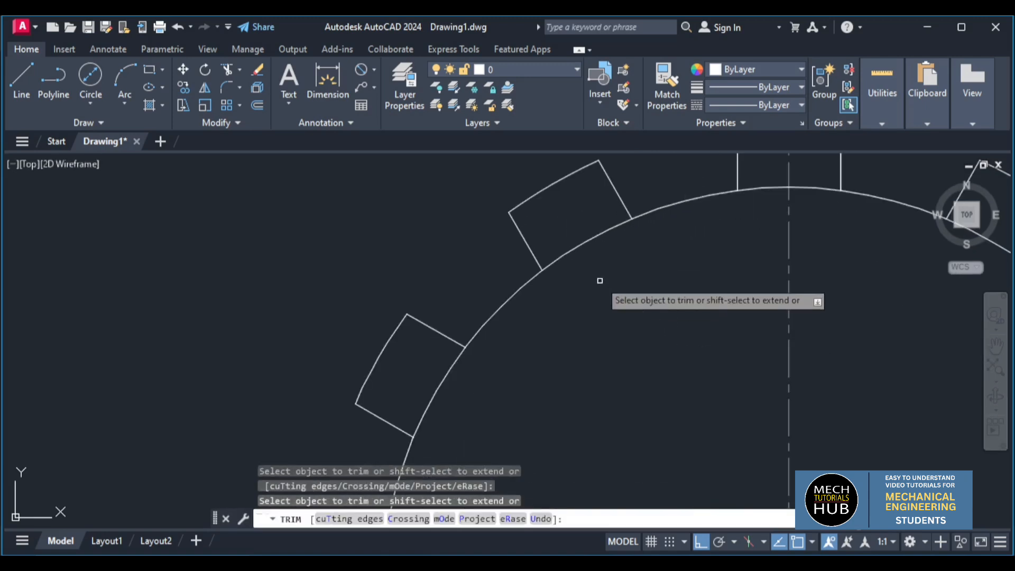
left_click_drag(600, 279, 564, 217)
left_click_drag(419, 352, 516, 396)
Step: Trim the 55 diameter circle's arcs across the top notch and the first notch to its right
scroll(516, 397, "down", 3)
scroll(626, 327, "up", 4)
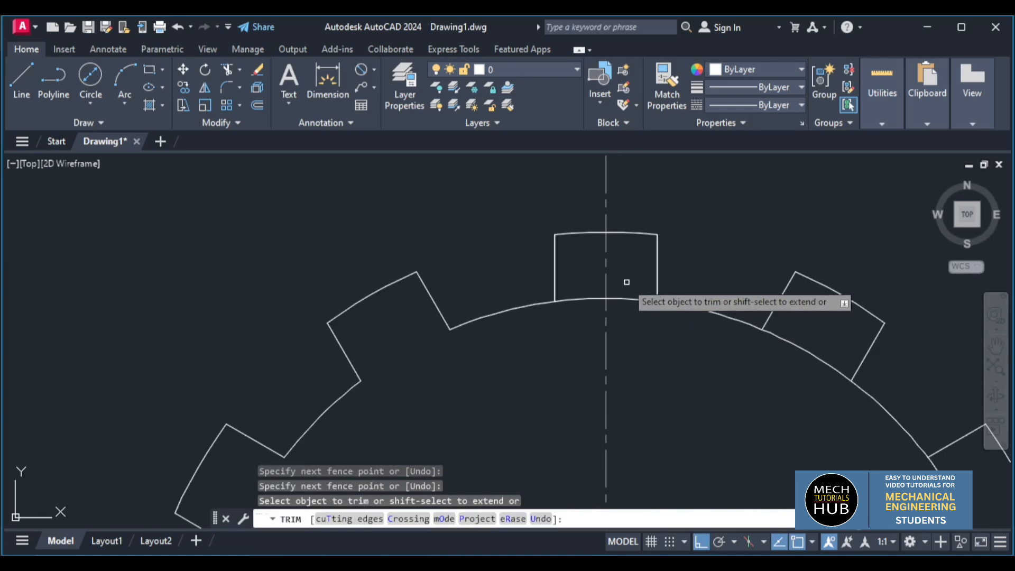
left_click(580, 284)
left_click_drag(579, 285, 629, 328)
mouse_move(714, 351)
left_mouse_down()
mouse_move(750, 354)
mouse_move(821, 317)
left_mouse_up()
Step: Trim the inner circle across the four lower diagonal notches, the bottom notch's left half and the lower halves of both horizontal notches
scroll(784, 360, "down", 4)
scroll(799, 480, "up", 4)
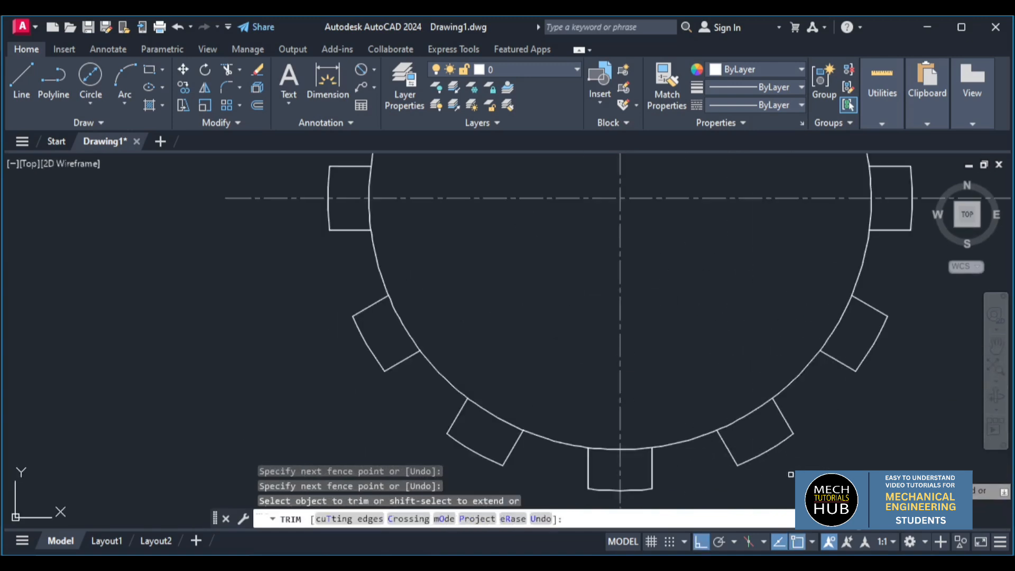
mouse_move(749, 429)
left_mouse_down()
mouse_move(806, 321)
mouse_move(838, 331)
mouse_move(868, 222)
mouse_move(879, 221)
left_mouse_up()
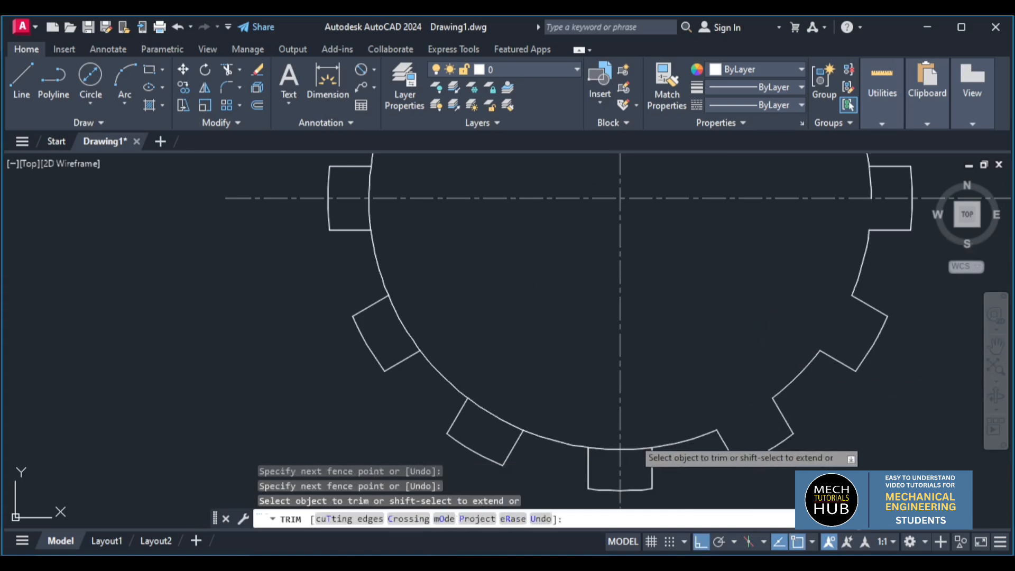
left_click_drag(608, 466, 597, 415)
mouse_move(539, 373)
left_mouse_down()
mouse_move(491, 414)
mouse_move(497, 317)
left_mouse_up()
mouse_move(411, 326)
left_mouse_down()
mouse_move(397, 324)
mouse_move(459, 233)
left_mouse_up()
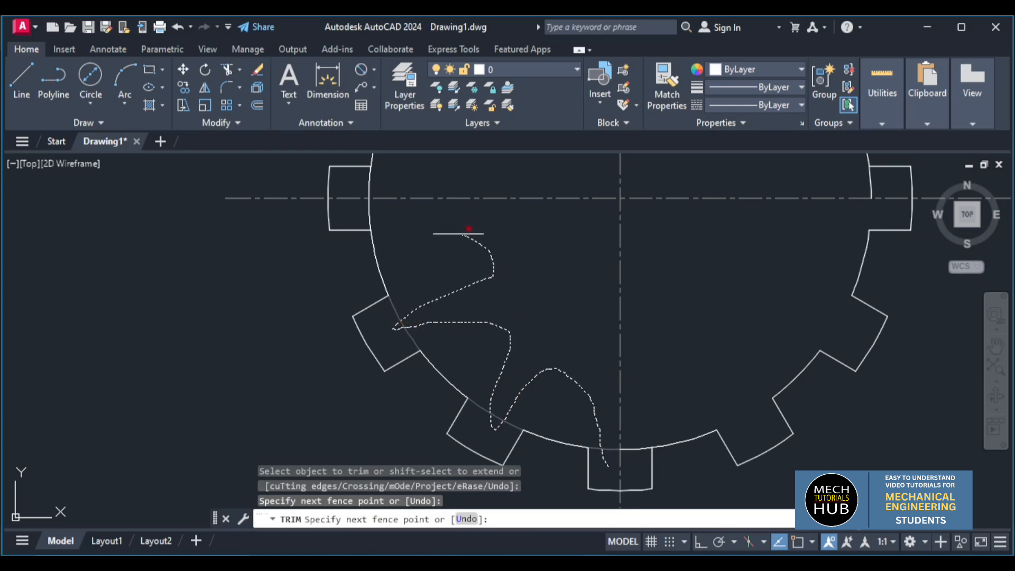
left_click_drag(382, 214, 360, 215)
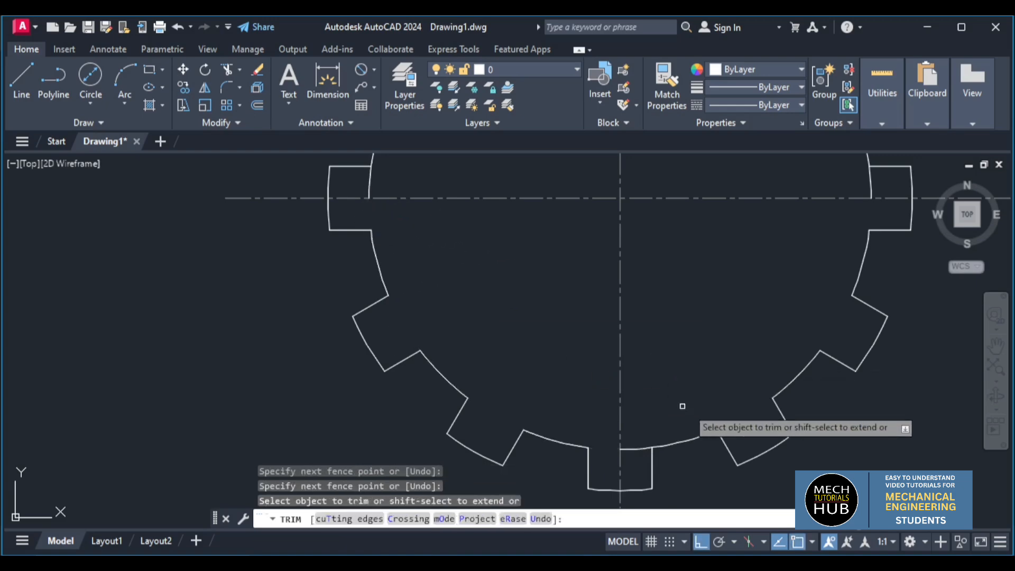
Step: Trim the inner circle across the remaining upper-right notch and the upper halves of the right and left notches
scroll(836, 234, "down", 3)
scroll(776, 235, "up", 5)
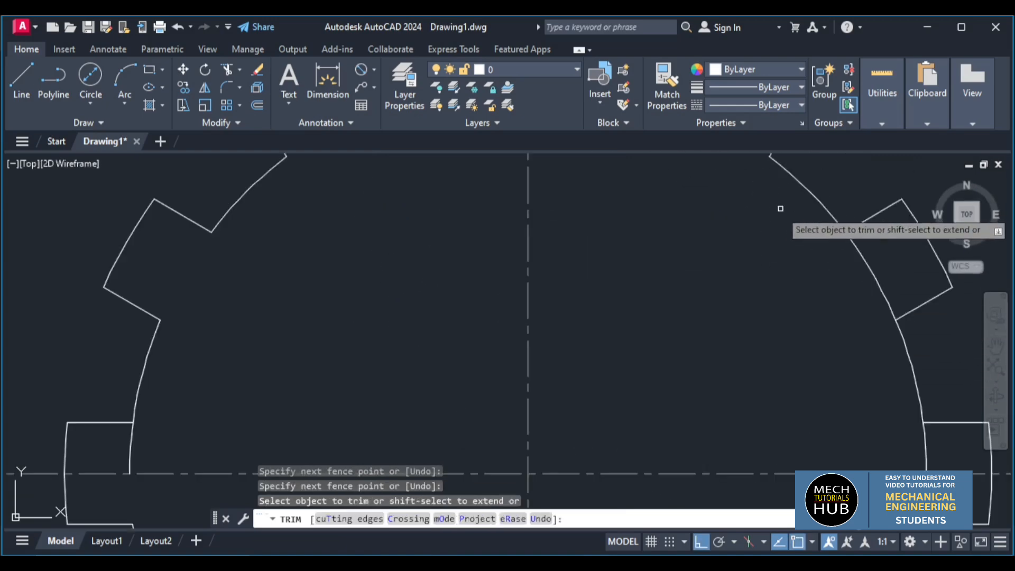
scroll(888, 404, "down", 2)
left_click_drag(926, 433, 835, 418)
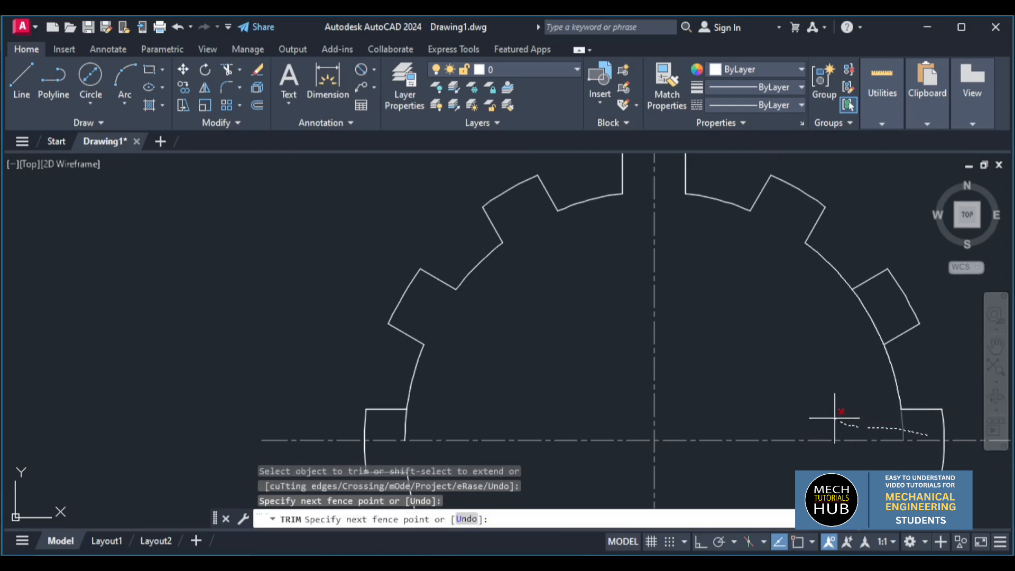
left_click_drag(871, 324, 867, 317)
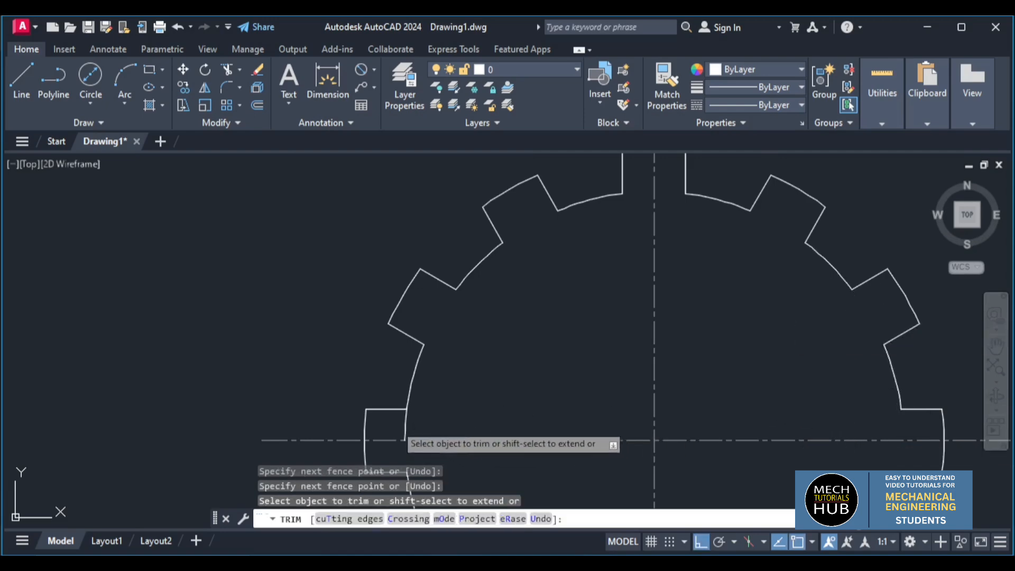
scroll(437, 423, "down", 3)
scroll(470, 431, "up", 2)
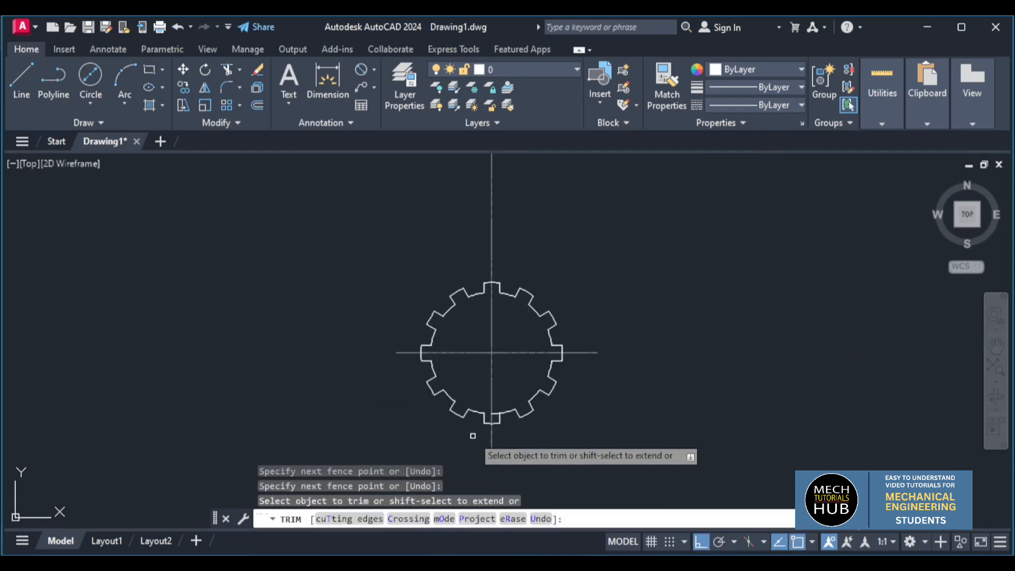
key("Escape")
Step: Draw the 82 diameter circle from the reference image, centered on the centerline intersection of the notched profile
key("alt+Tab")
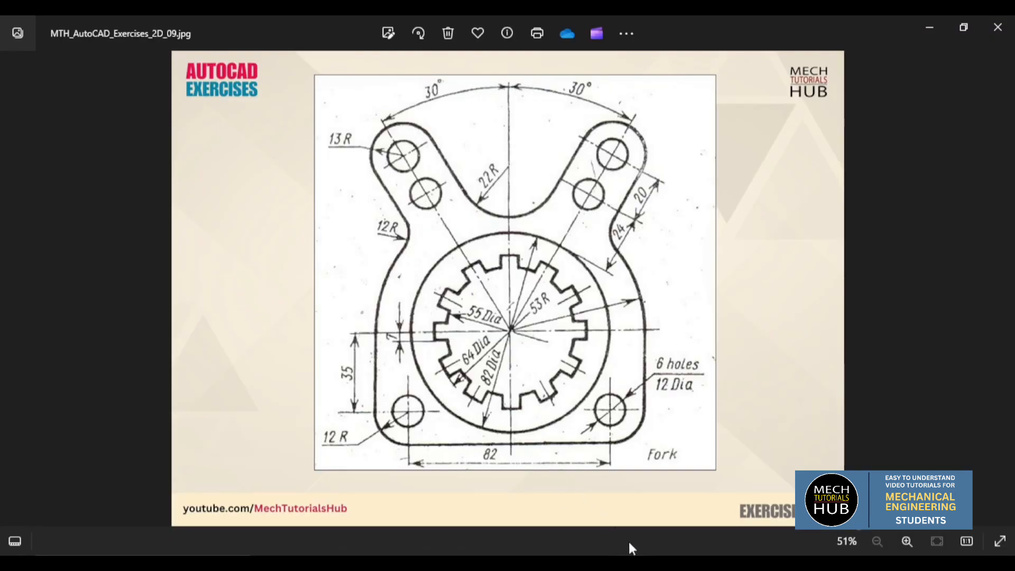
key("alt+Tab")
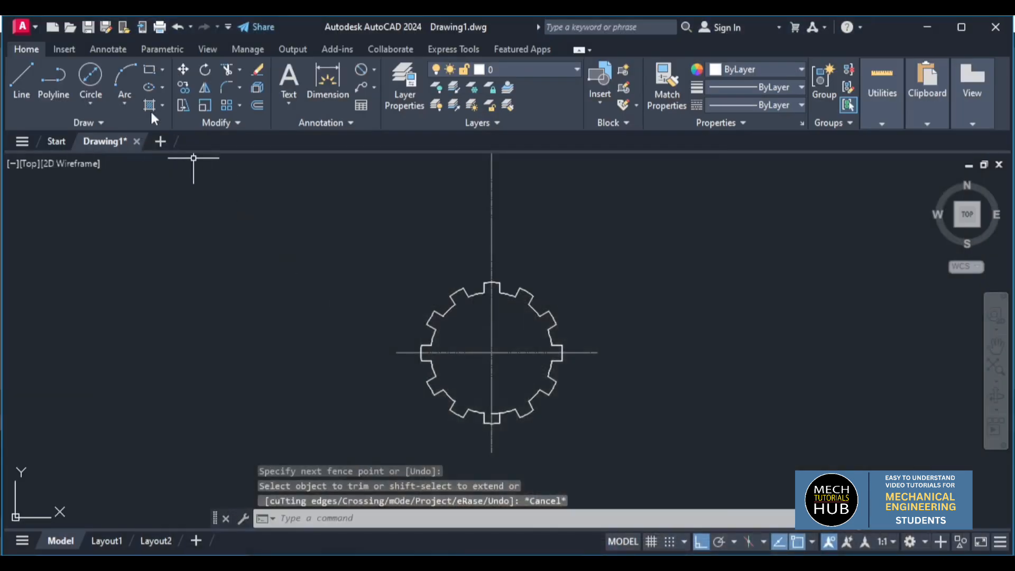
left_click(93, 103)
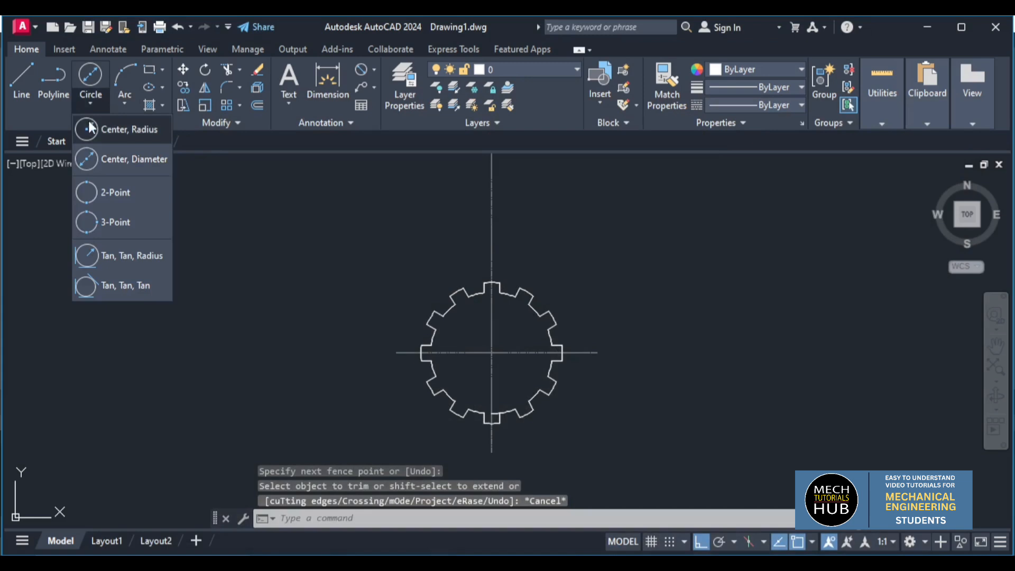
left_click(103, 157)
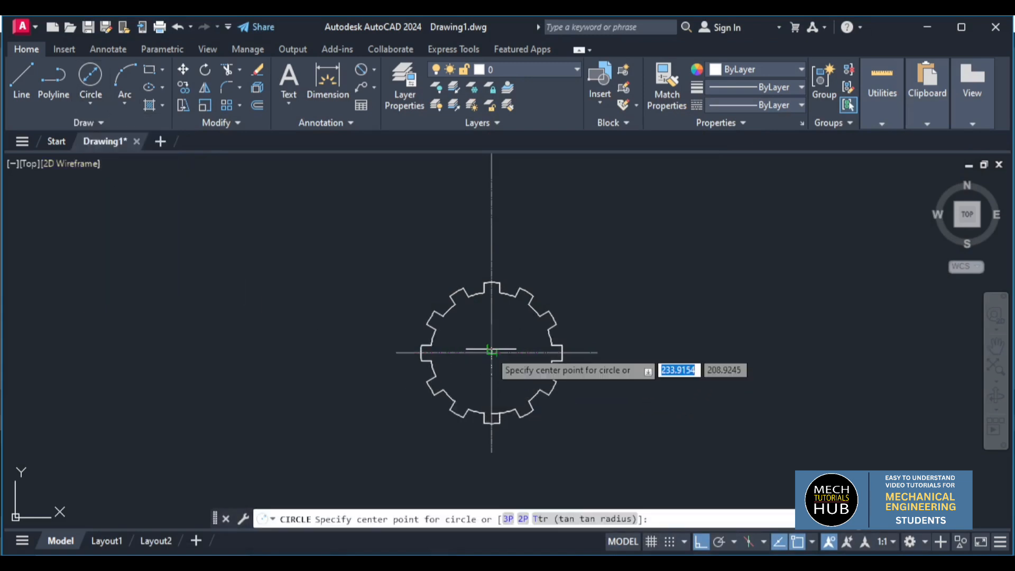
scroll(491, 349, "up", 6)
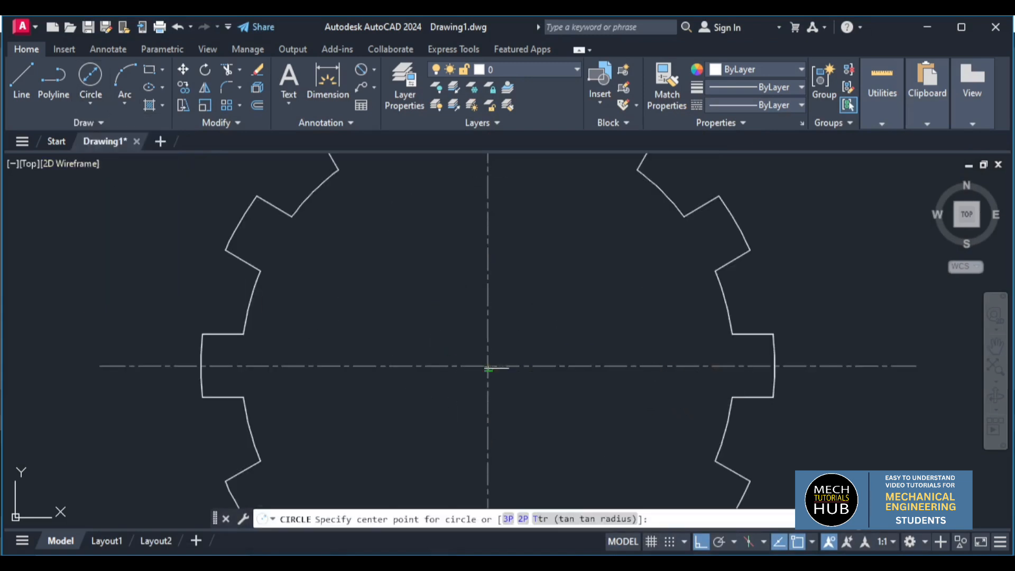
left_click(488, 368)
scroll(488, 369, "down", 6)
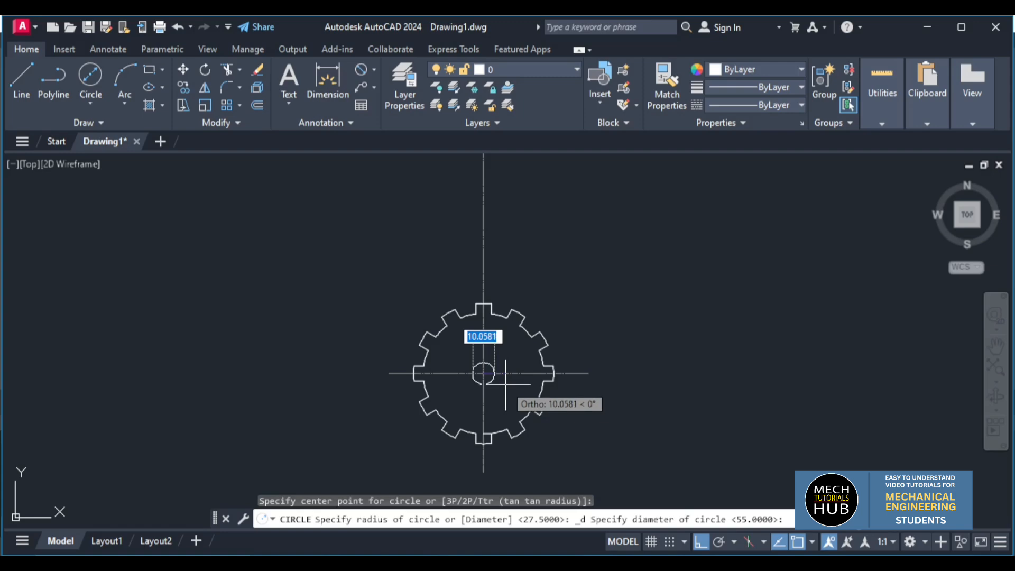
key("BackSpace")
type("82")
key("Return")
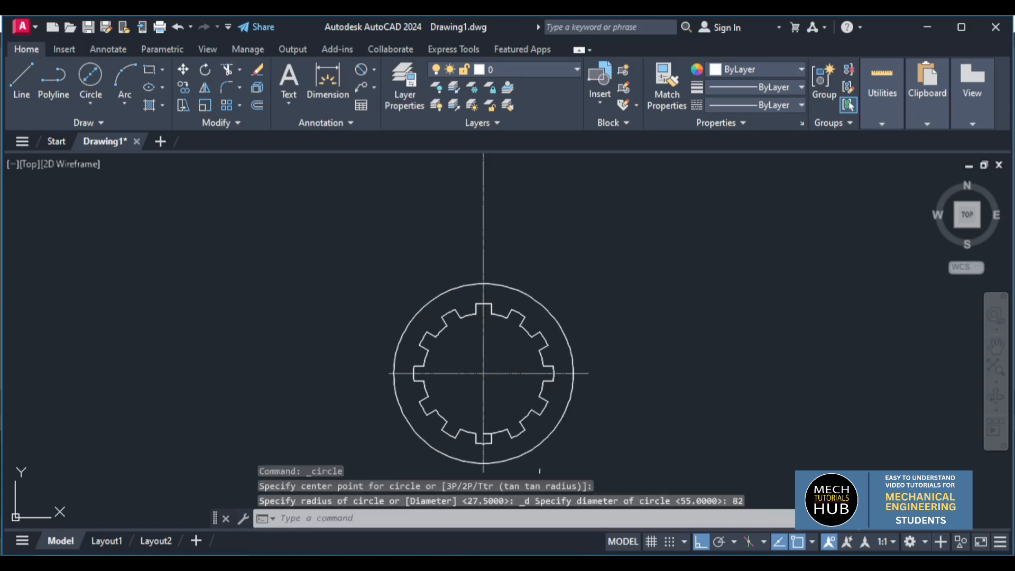
scroll(526, 407, "down", 4)
scroll(507, 428, "up", 2)
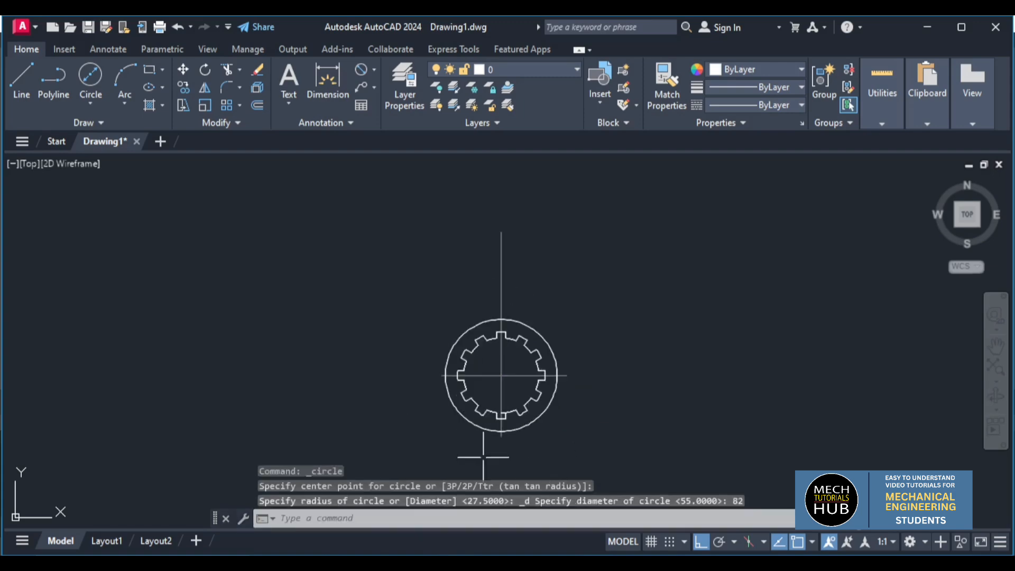
Step: Draw the outer circle with the reference image's 53 radius, centered on the notched profile's centerline intersection
key("alt+Tab")
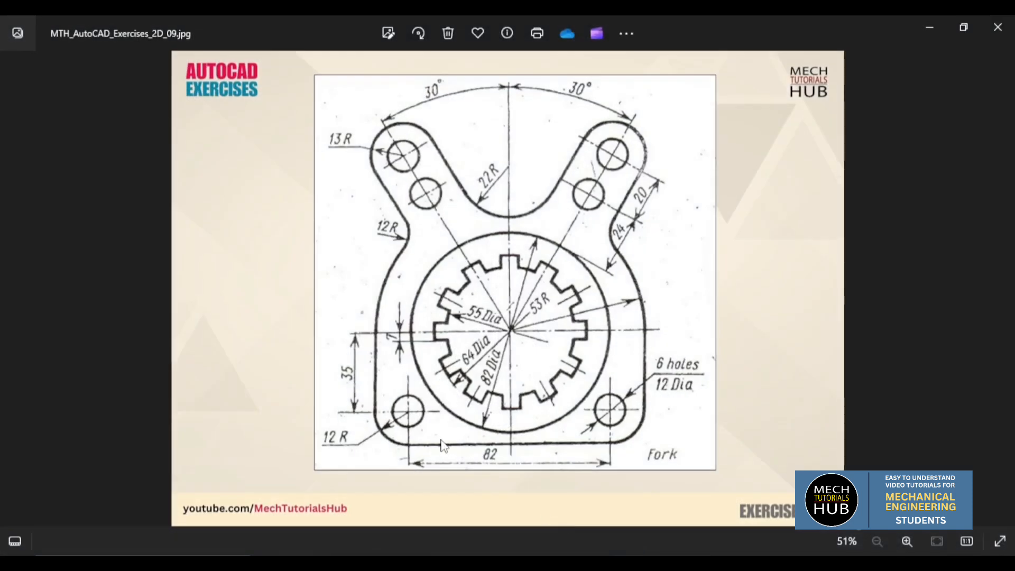
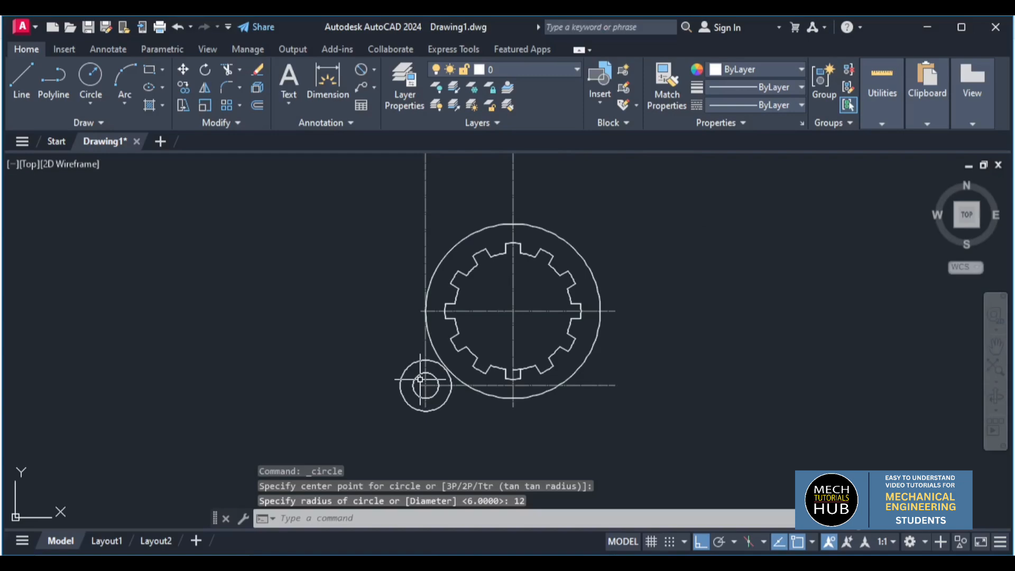
key("alt+Tab")
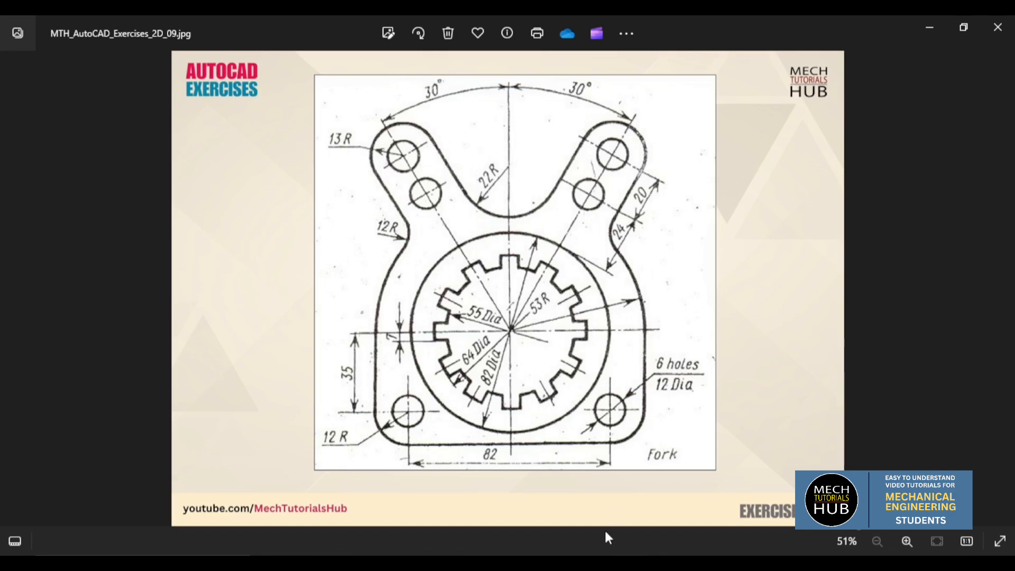
key("alt+Tab")
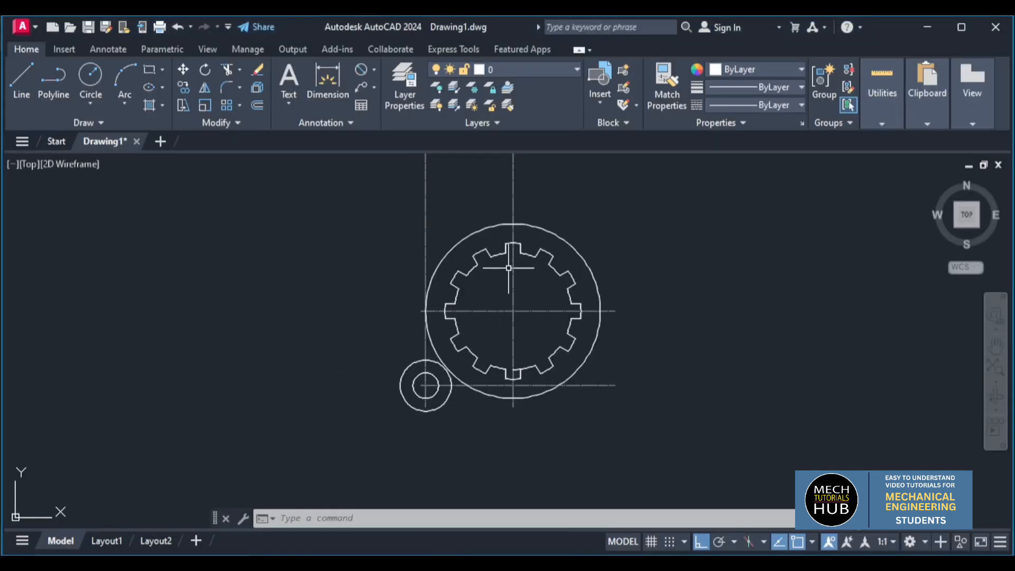
left_click(91, 84)
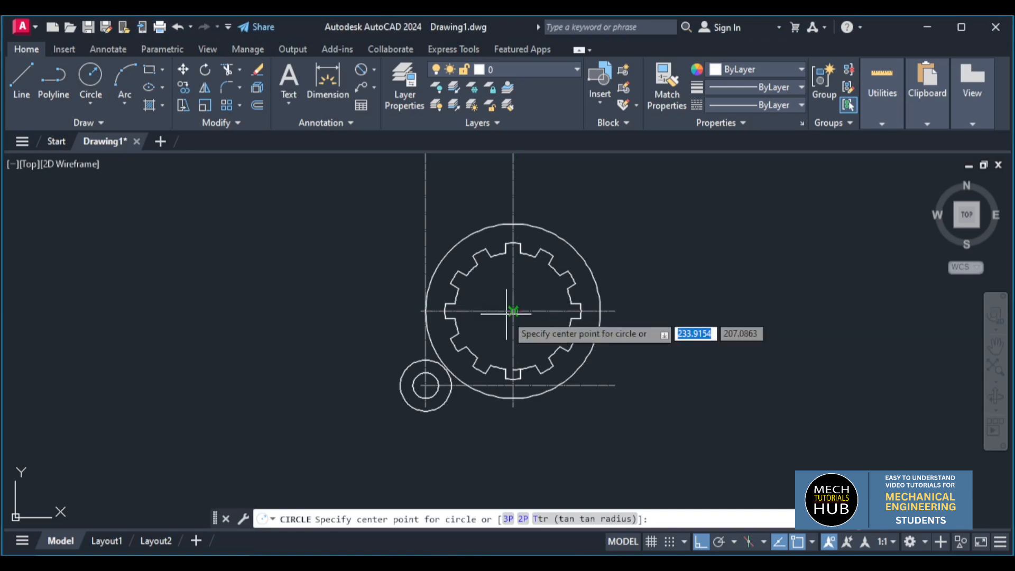
scroll(512, 309, "up", 5)
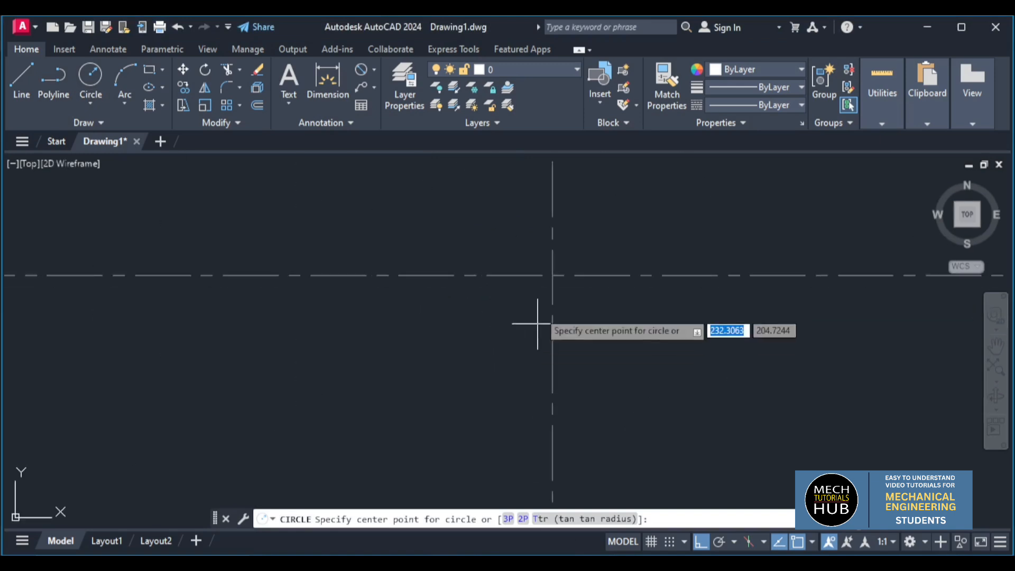
left_click(552, 275)
scroll(551, 285, "down", 6)
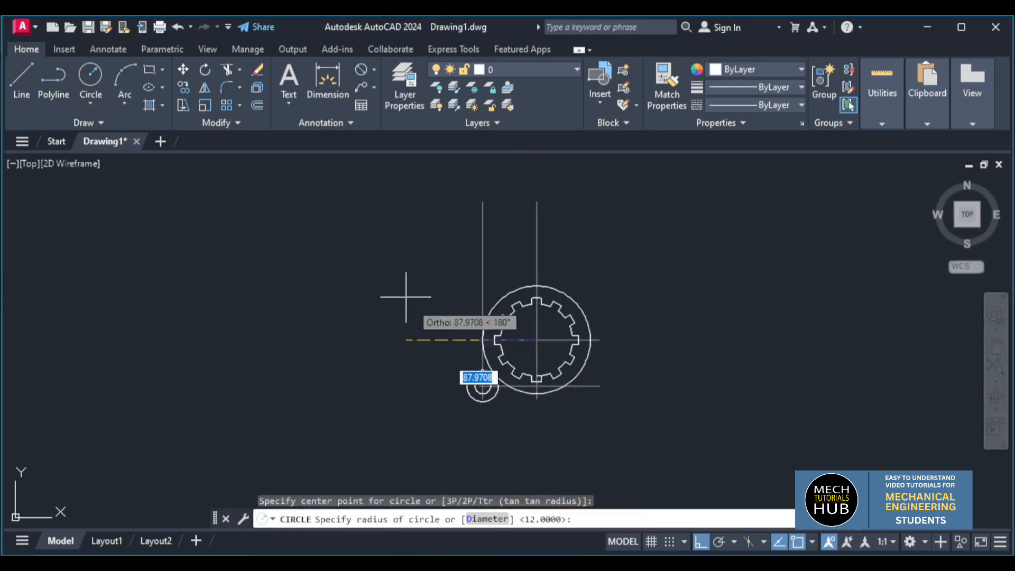
type("53")
key("Return")
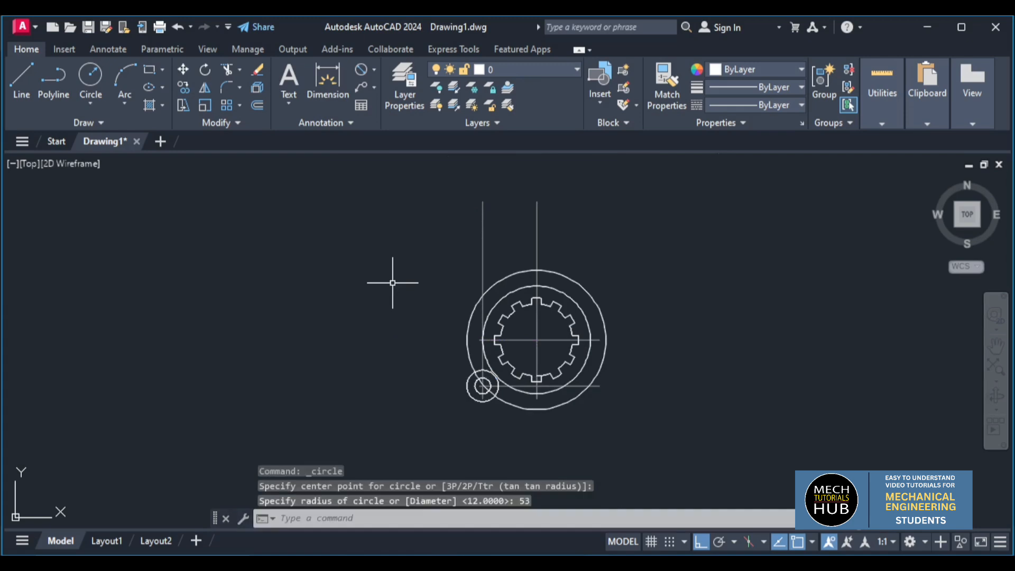
scroll(452, 306, "up", 2)
key("Escape")
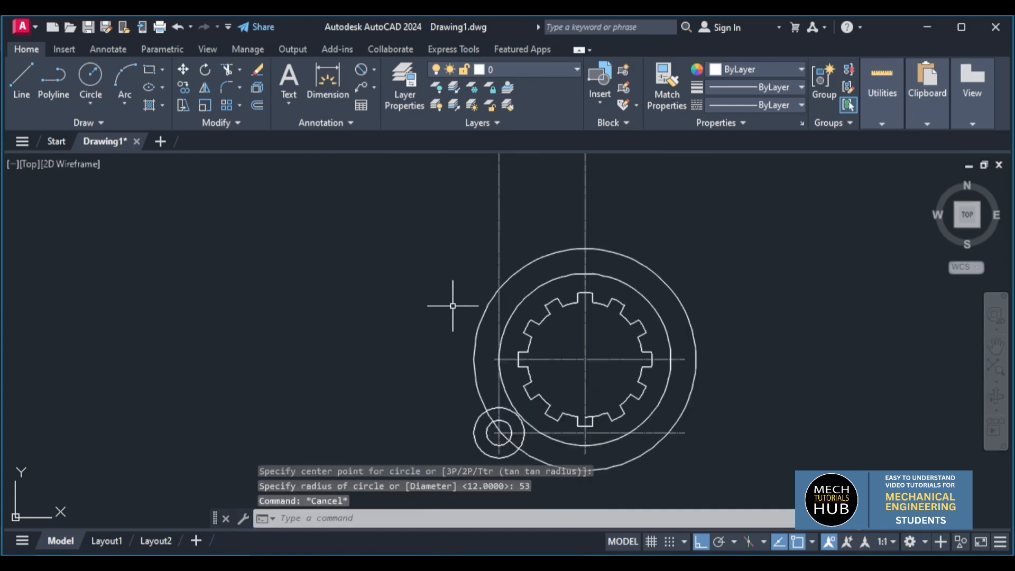
Step: Draw a vertical line joining the left quadrants of the 53 radius circle and the lower-left corner's outer circle
type("l")
key("Return")
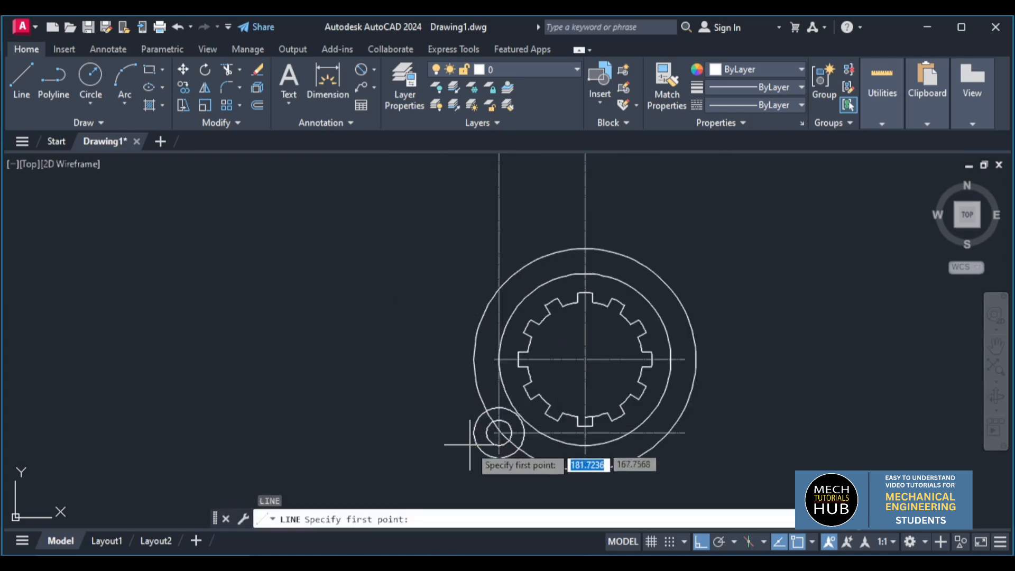
left_click(473, 360)
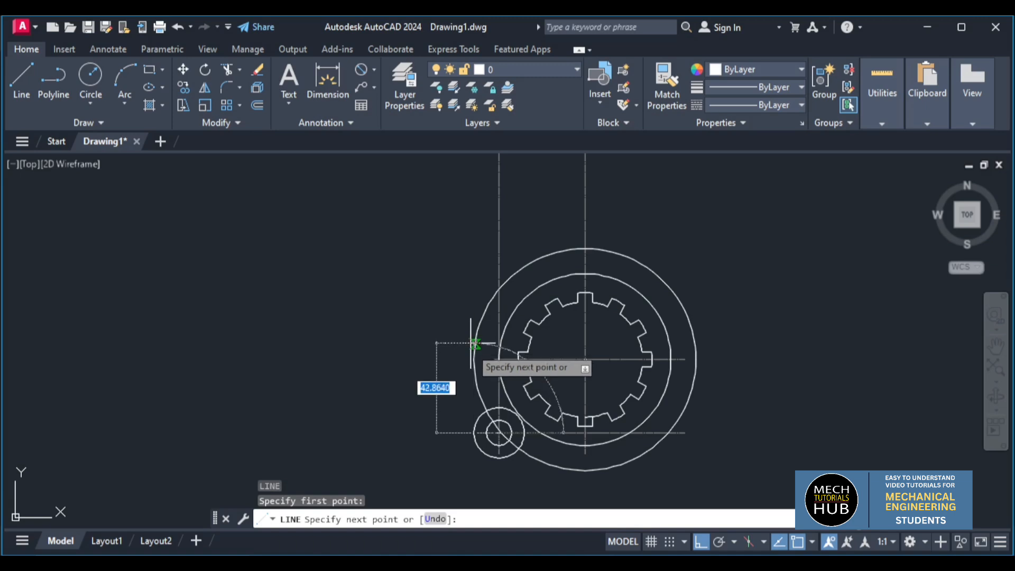
left_click(474, 432)
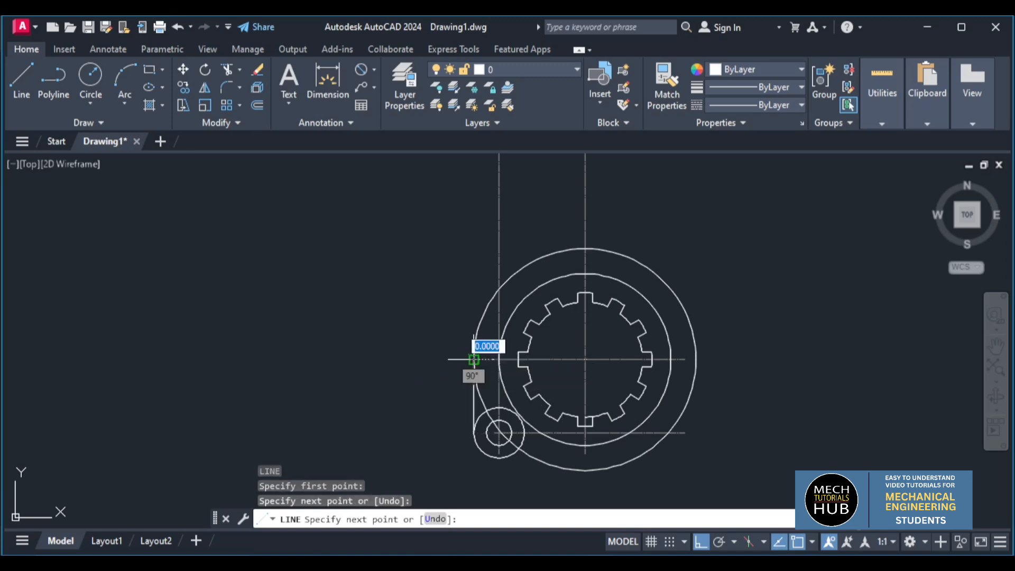
key("Escape")
Step: Trim the 53 radius circle's lower-left arc between the vertical line and the corner circle
type("tr")
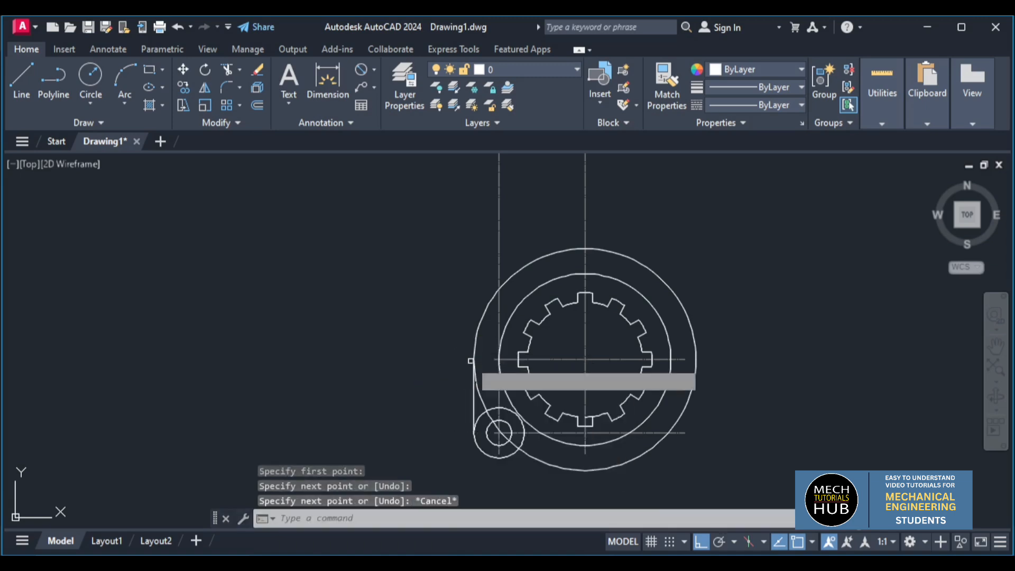
key("Return")
scroll(474, 379, "up", 5)
left_click(482, 440)
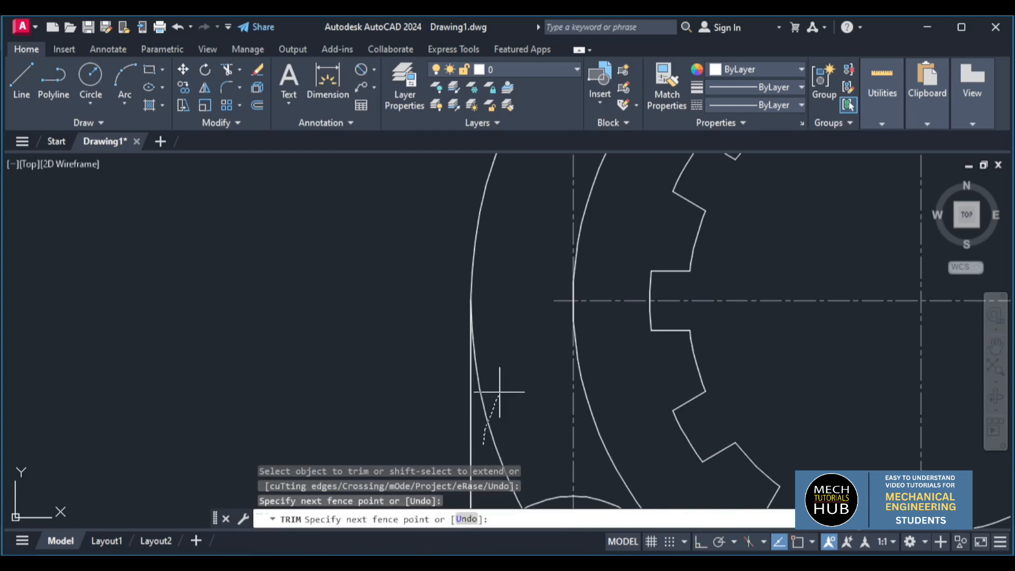
left_click(501, 391)
scroll(504, 377, "down", 3)
scroll(524, 453, "down", 4)
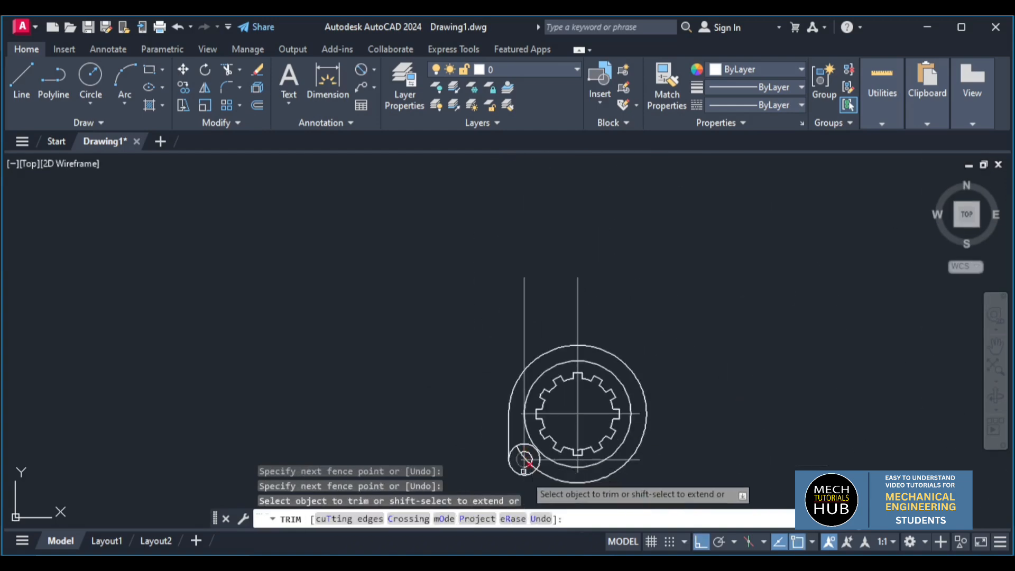
Step: Trim the 53 radius circle's piece between the corner's two circles, its bottom arc, and its right side up to the vertical centerline
scroll(530, 478, "up", 2)
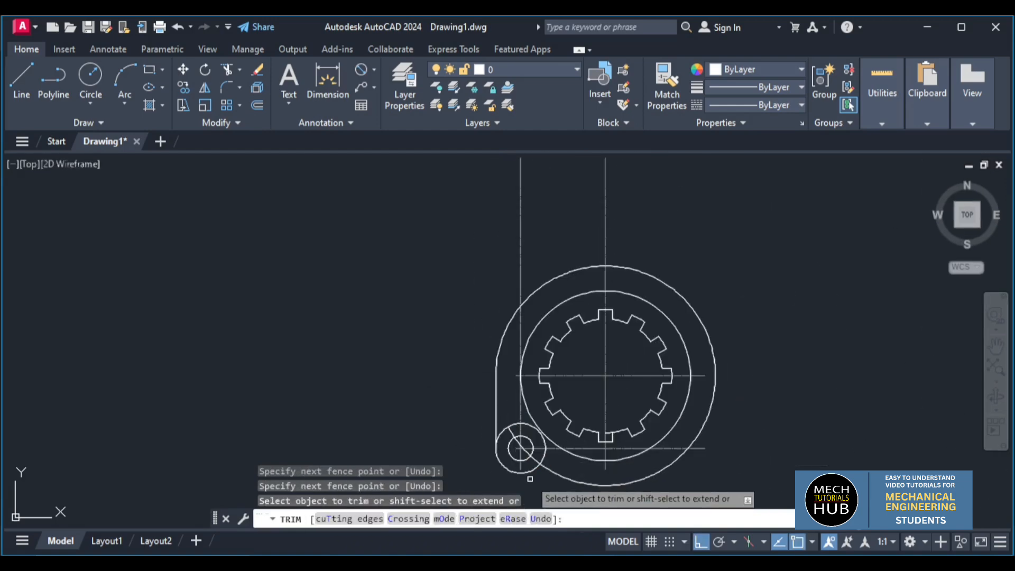
scroll(518, 446, "up", 3)
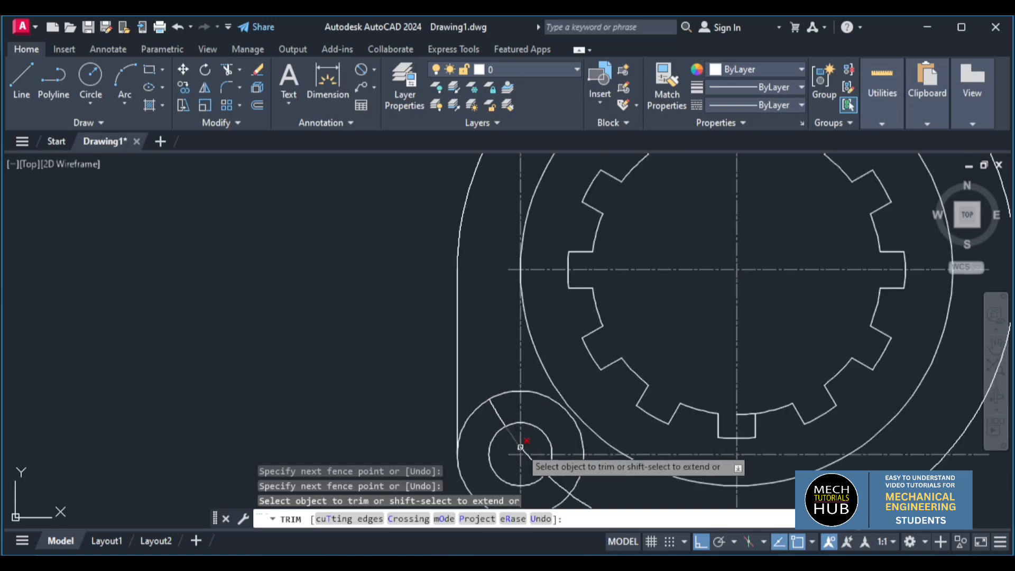
left_click(501, 416)
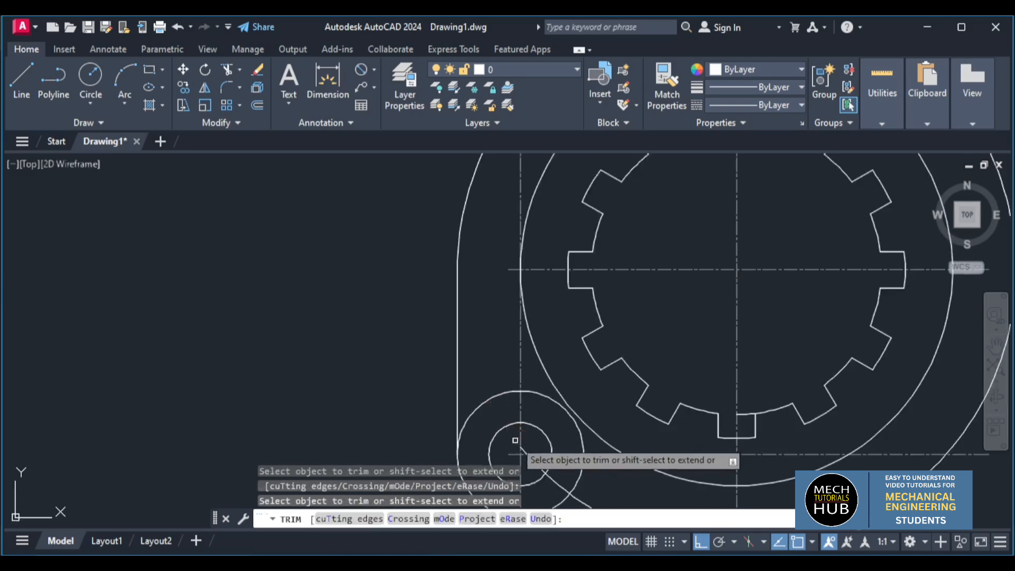
scroll(532, 457, "down", 3)
left_click(641, 488)
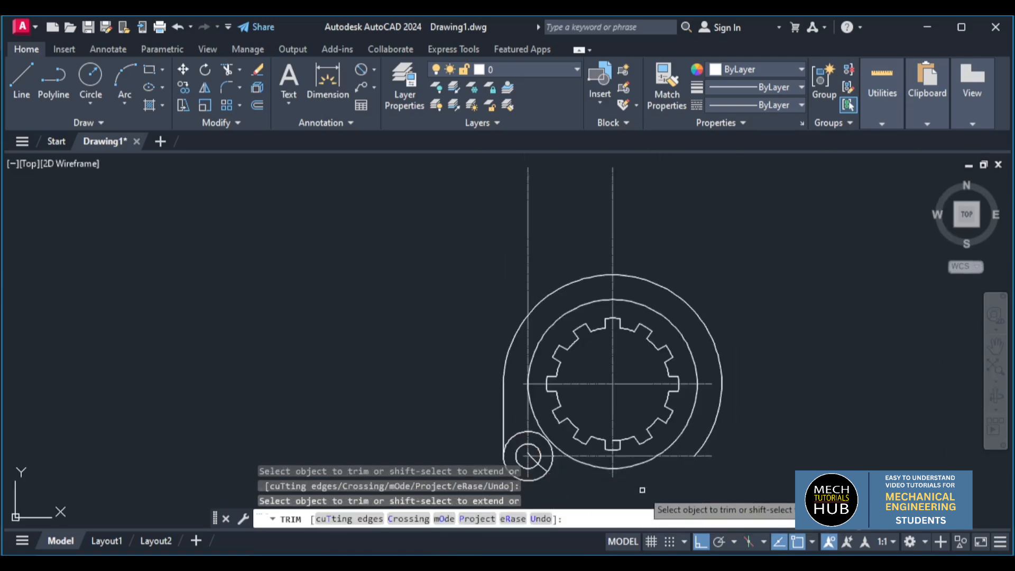
scroll(555, 476, "up", 3)
scroll(580, 476, "down", 3)
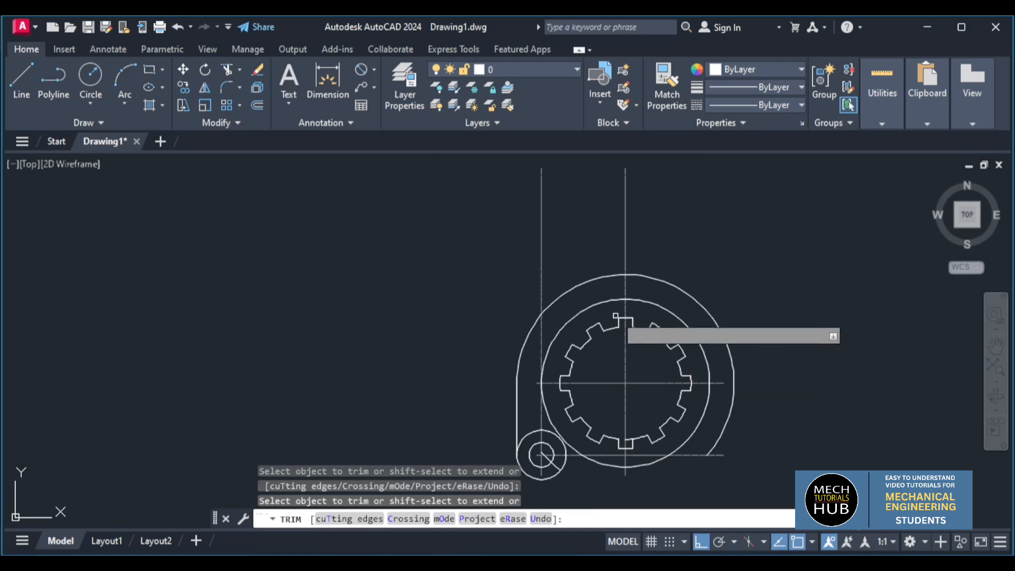
left_click(633, 277)
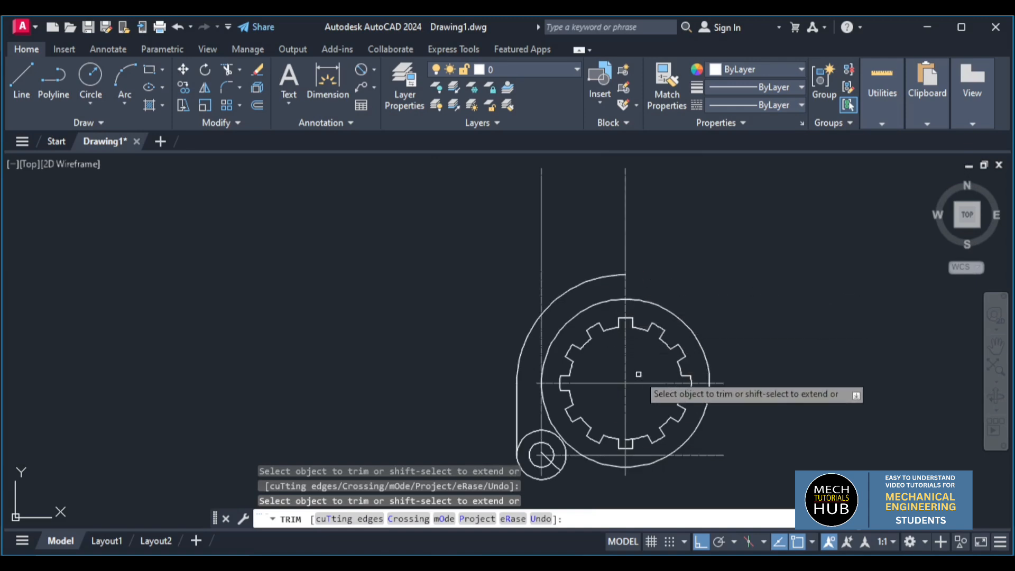
key("Escape")
Step: Erase the leftover arc of the 53 radius circle inside the lower-left corner circle
scroll(563, 475, "up", 5)
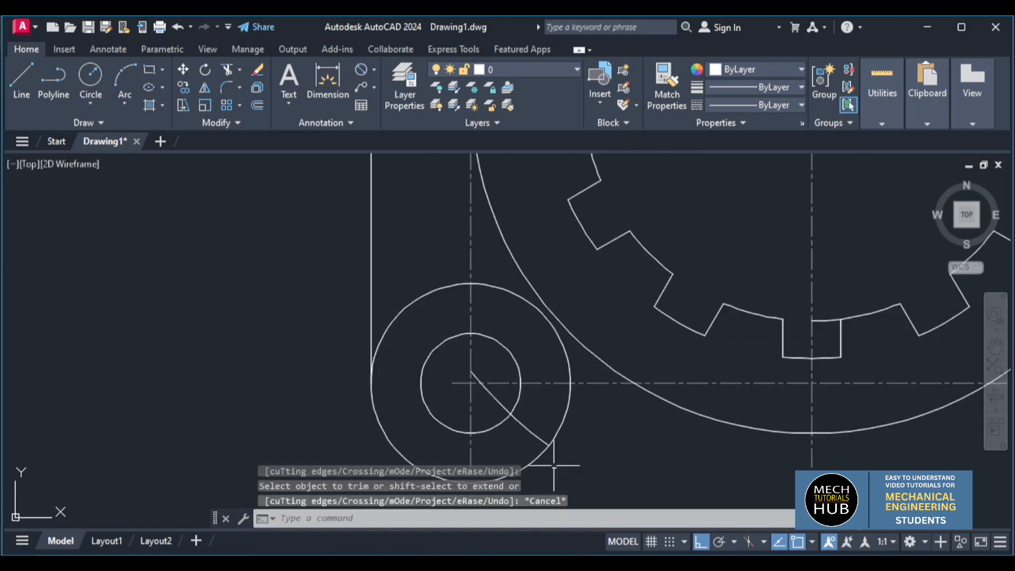
left_click(531, 432)
key("Delete")
scroll(532, 431, "down", 4)
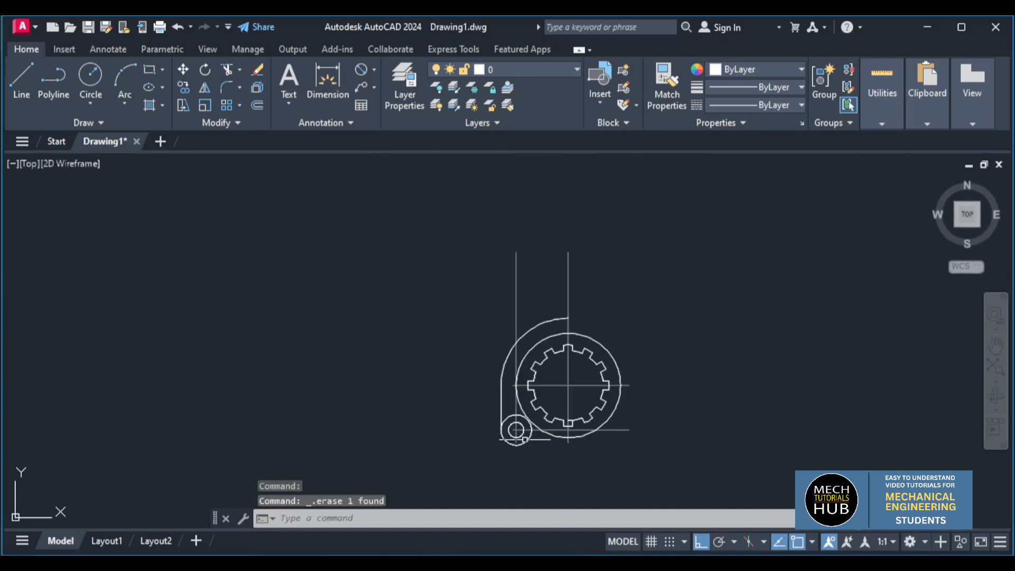
Step: Draw a horizontal bottom line from the corner circle's bottom quadrant rightward past the main vertical centerline
scroll(525, 451, "up", 3)
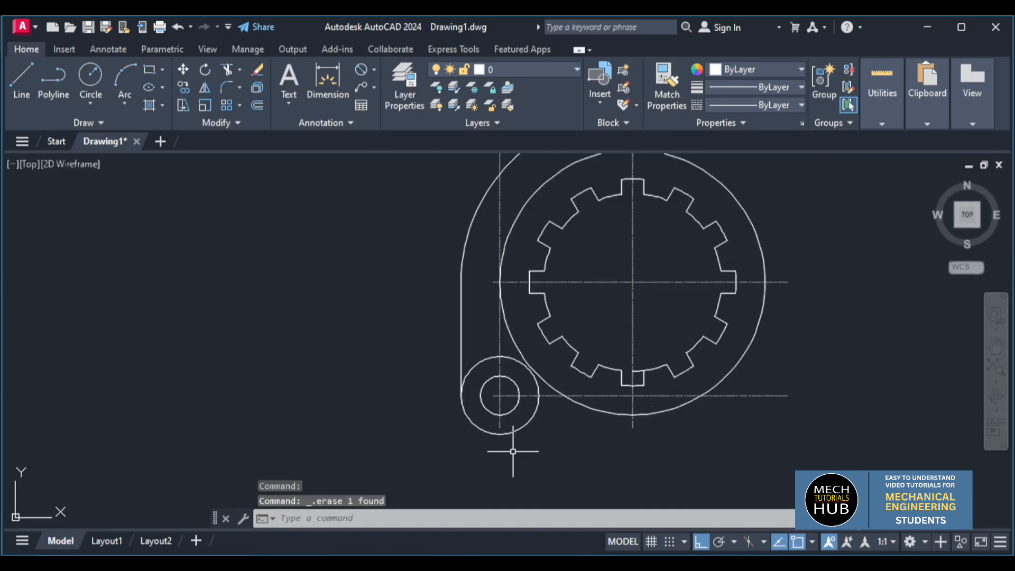
type("l")
key("Return")
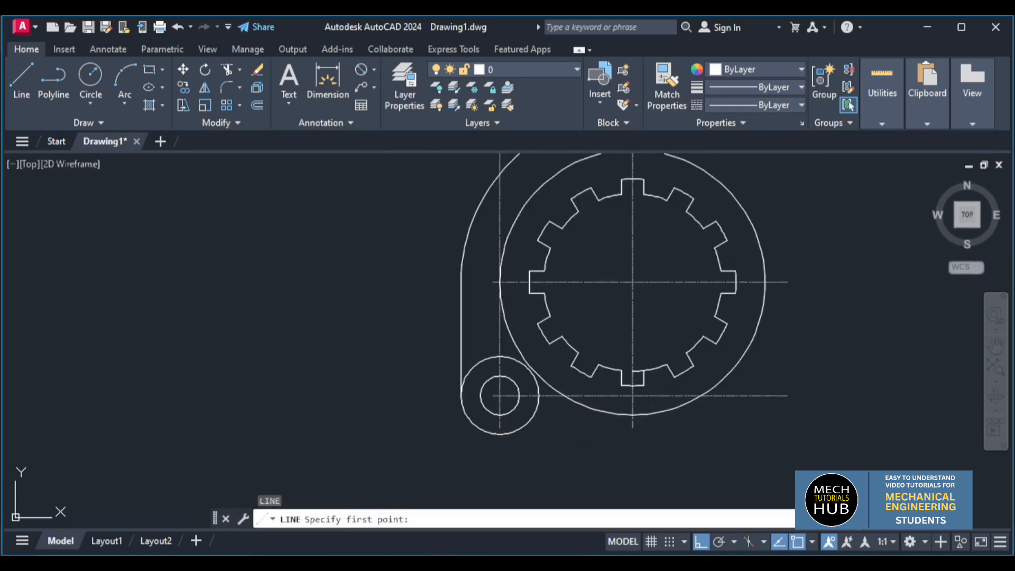
left_click(499, 396)
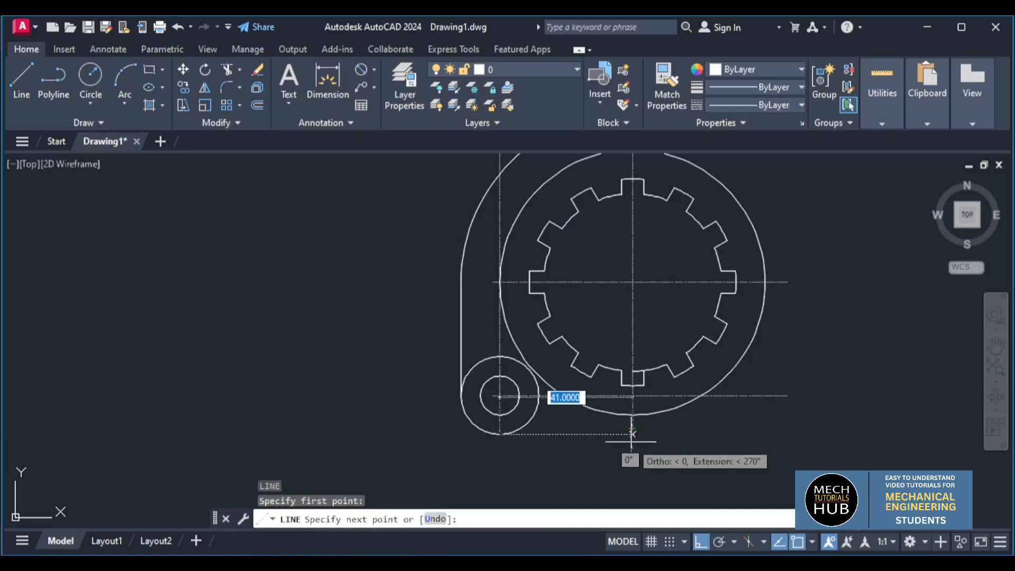
left_click(742, 434)
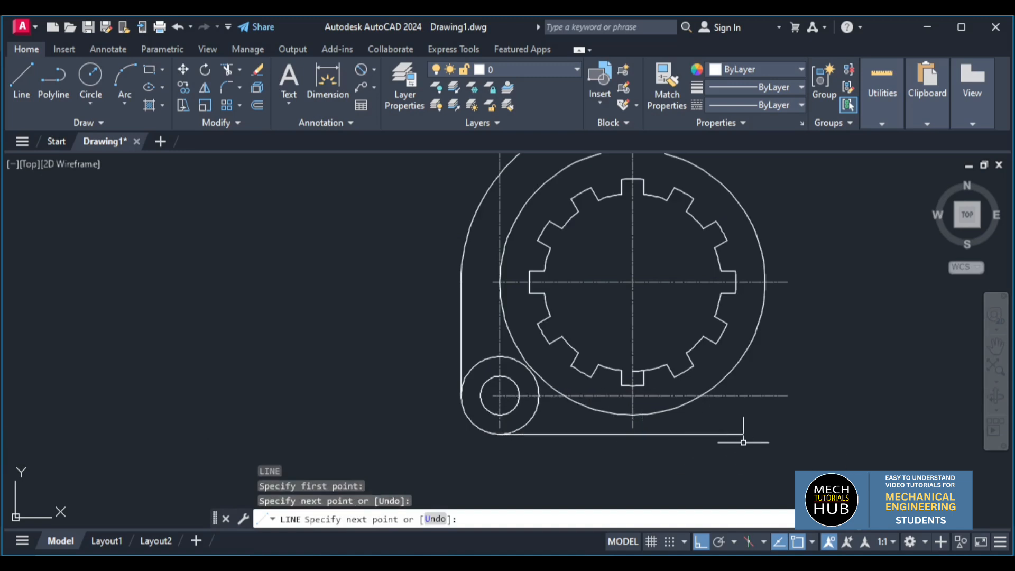
key("Escape")
Step: Extend the main vertical centerline down to the bottom line and trim that line's part right of the centerline
type("ex")
key("Return")
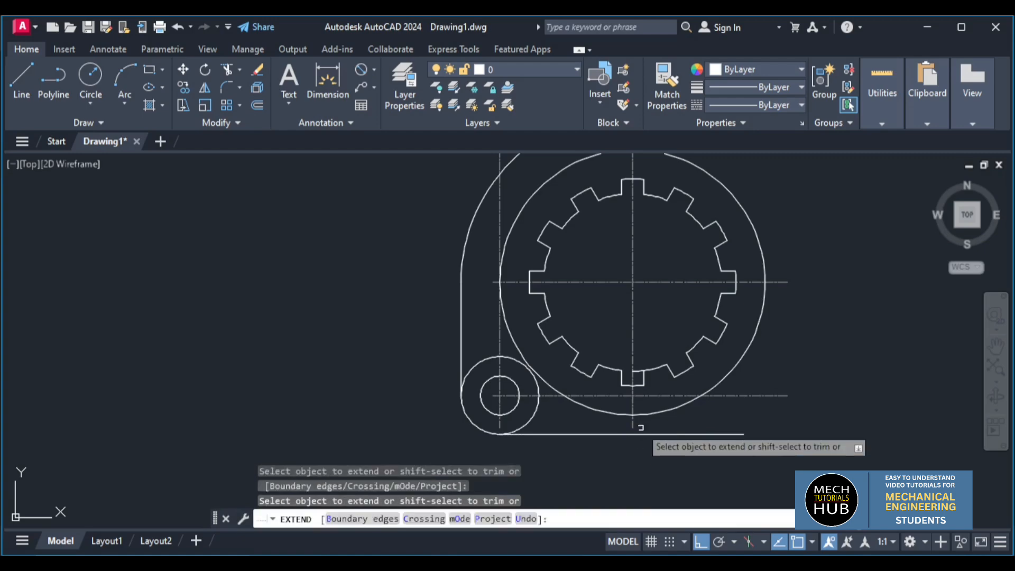
left_click(633, 415)
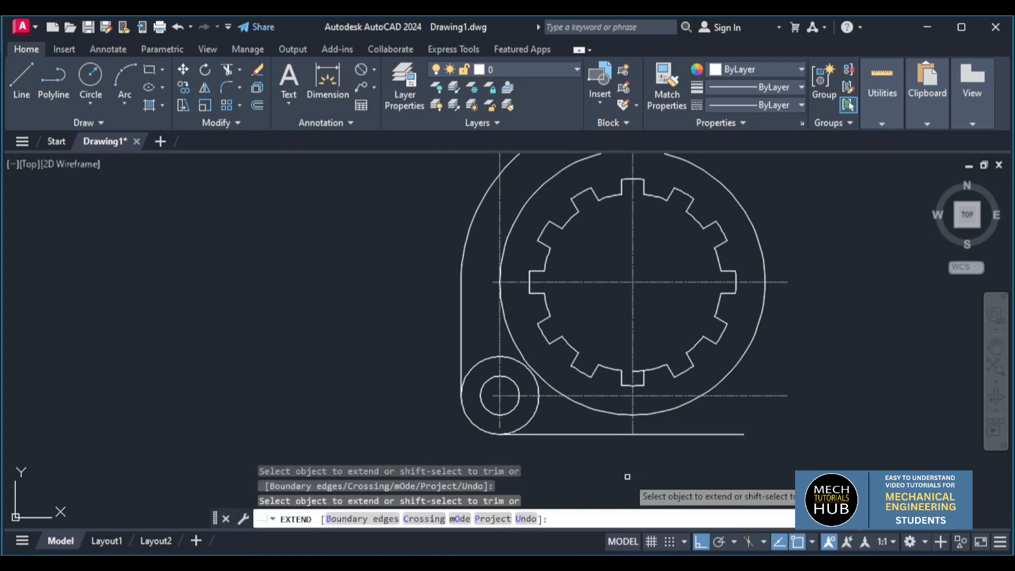
key("Escape")
type("tr")
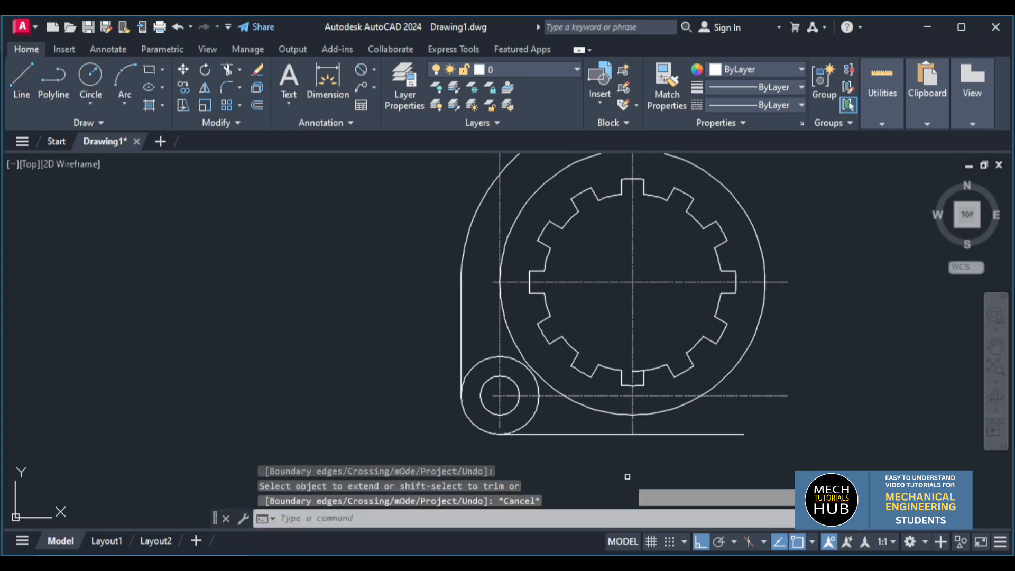
key("Return")
left_click(658, 474)
left_click(703, 425)
scroll(702, 426, "down", 4)
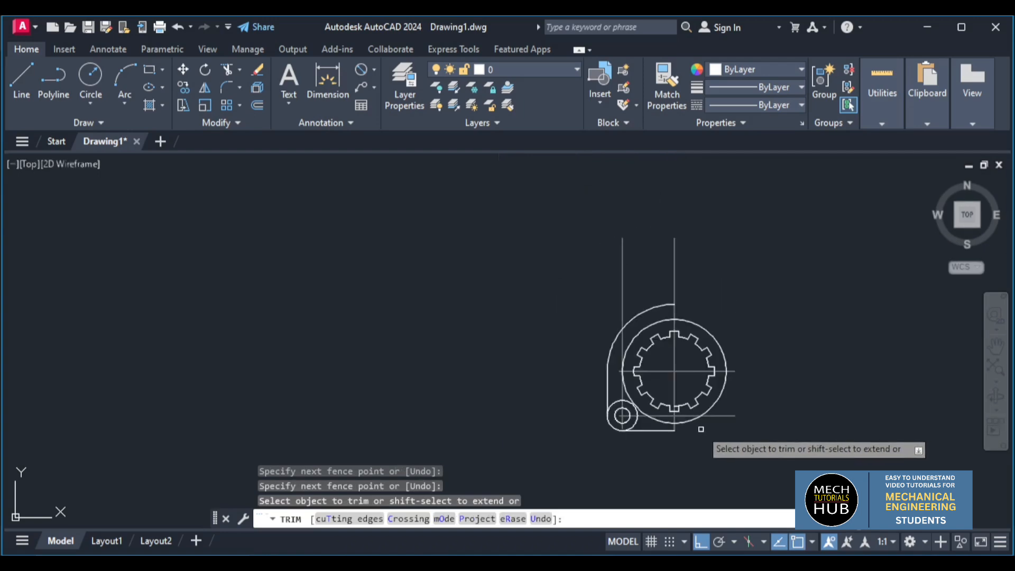
Step: Trim the corner's outer circle to leave only its lower-left arc between the vertical side line and the bottom line
scroll(672, 369, "up", 2)
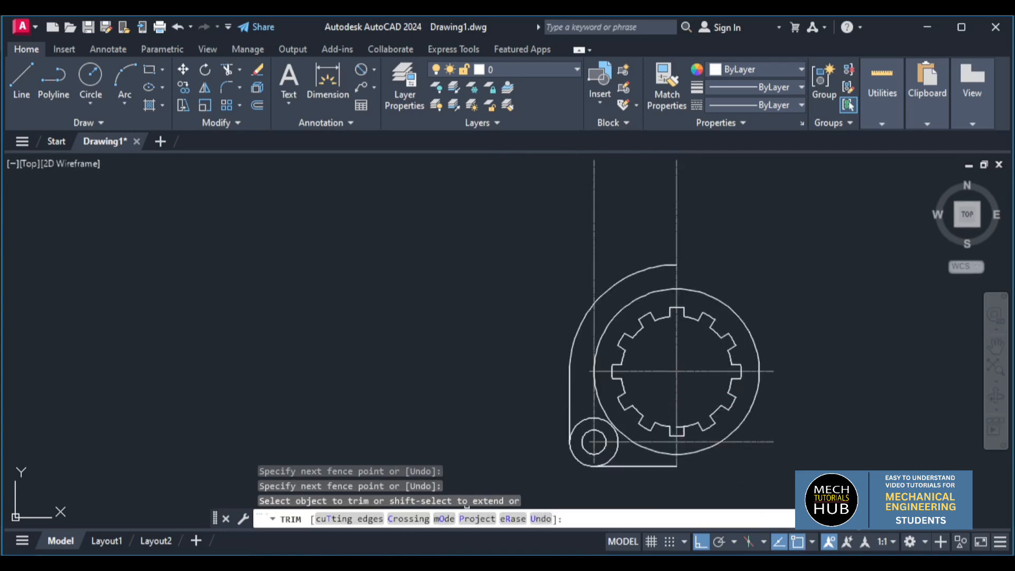
scroll(617, 456, "up", 4)
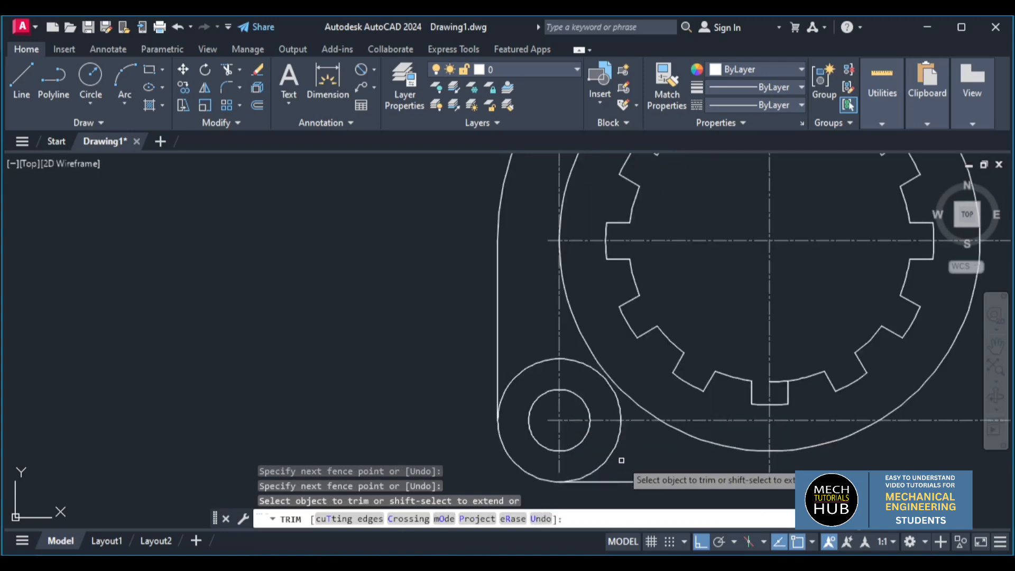
left_click(620, 436)
left_click(587, 402)
key("Return")
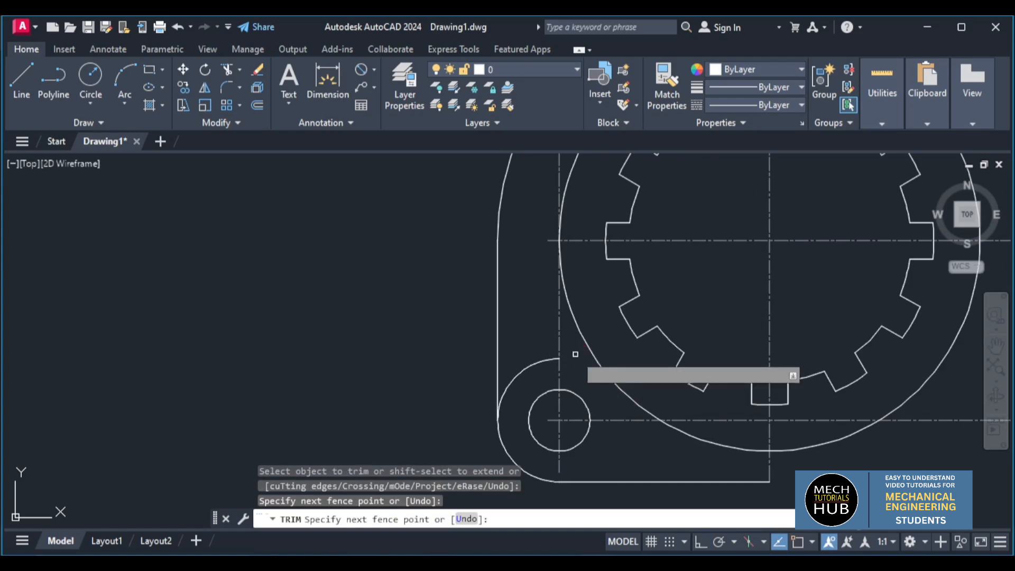
left_click(529, 343)
left_click(530, 372)
scroll(575, 423, "down", 4)
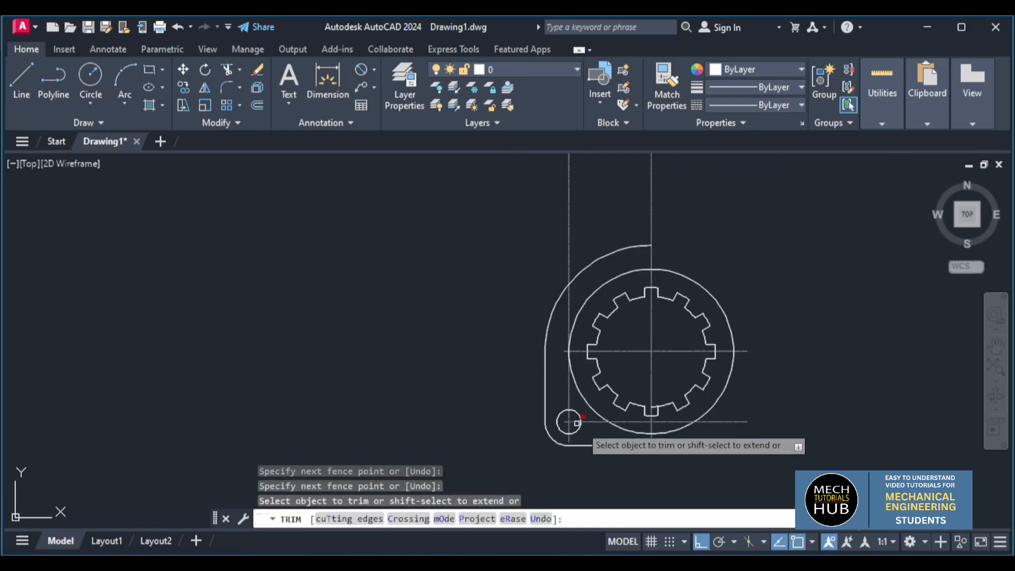
Step: Check the reference drawing, end the trim, and draw a vertical line about 122 units long in the empty area left of the plate
key("alt+Tab")
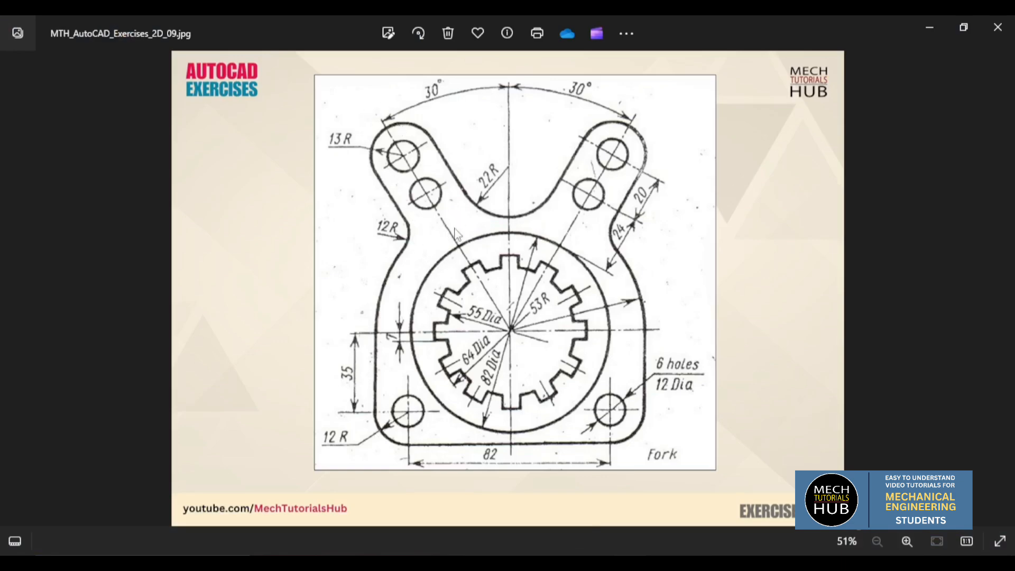
key("alt+Tab")
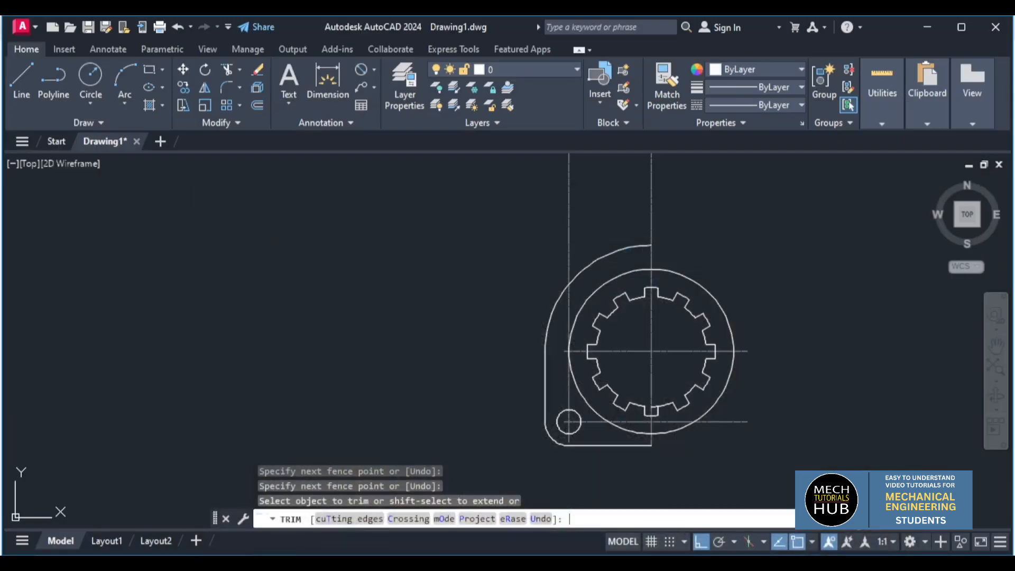
key("Escape")
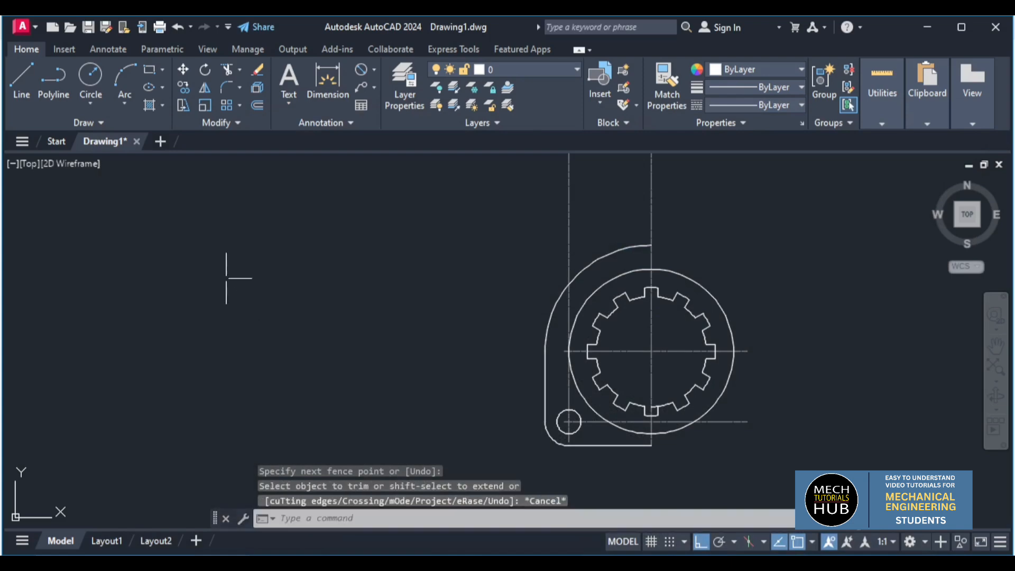
type("l")
key("Return")
left_click(251, 176)
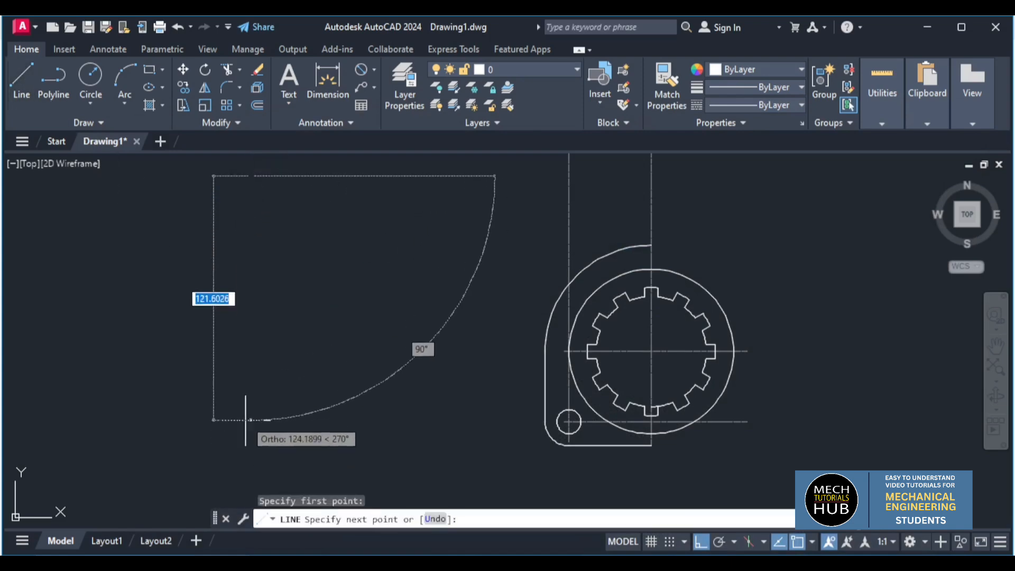
left_click(245, 419)
key("Escape")
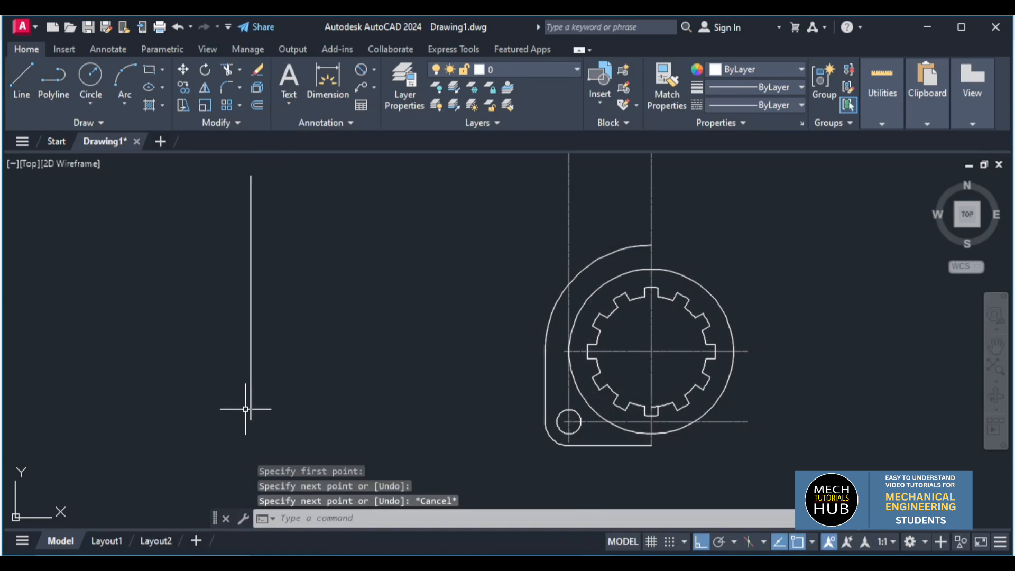
Step: Rotate the new vertical line 30 degrees counterclockwise about its lower endpoint, with ortho mode switched off
left_click(250, 414)
left_click(210, 77)
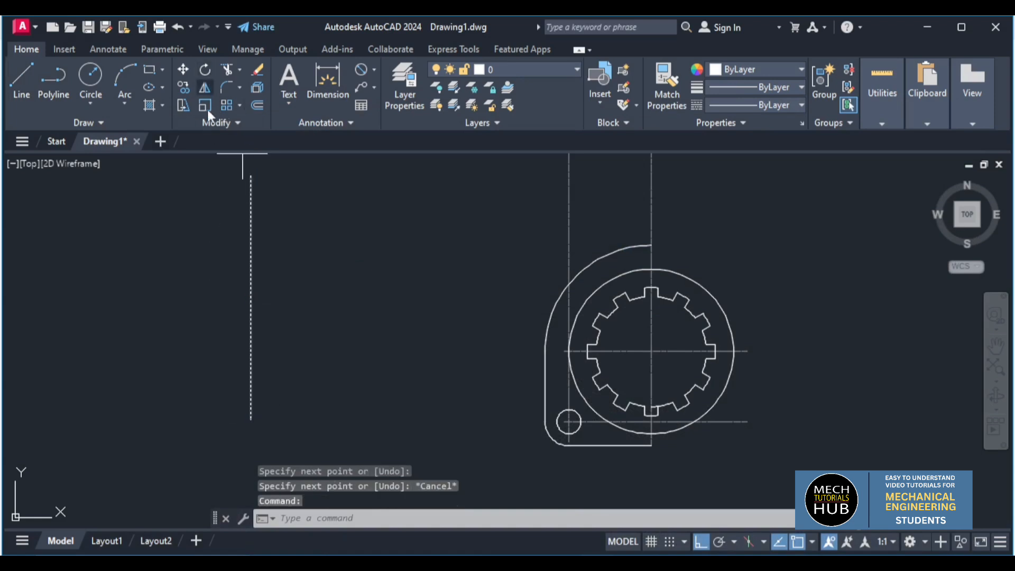
left_click(251, 419)
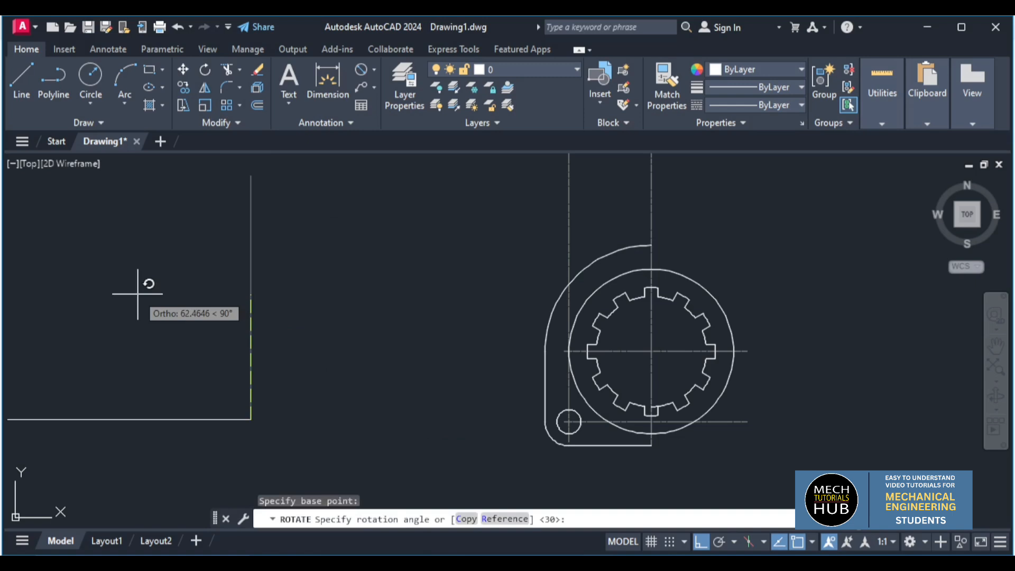
key("F8")
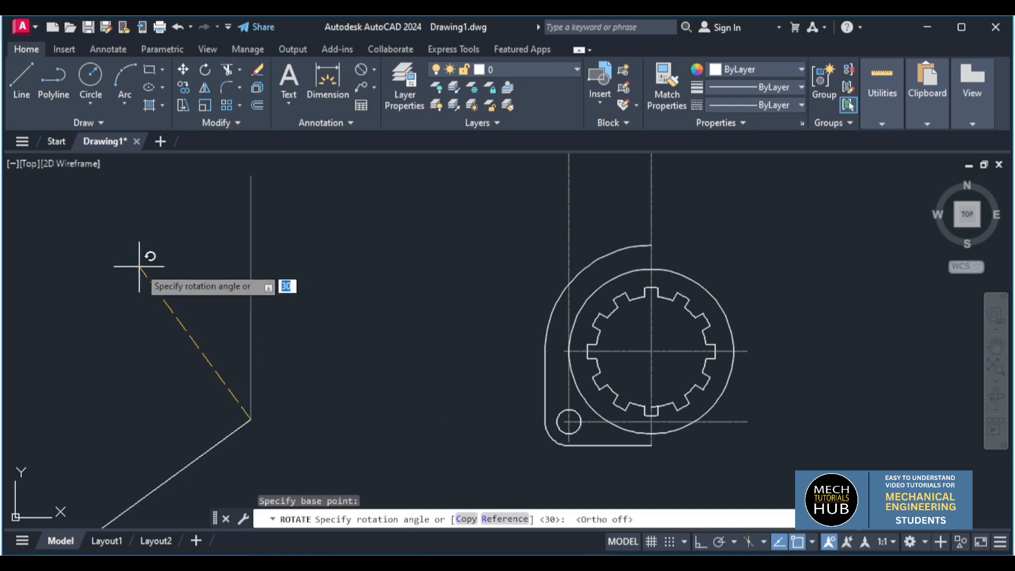
key("Return")
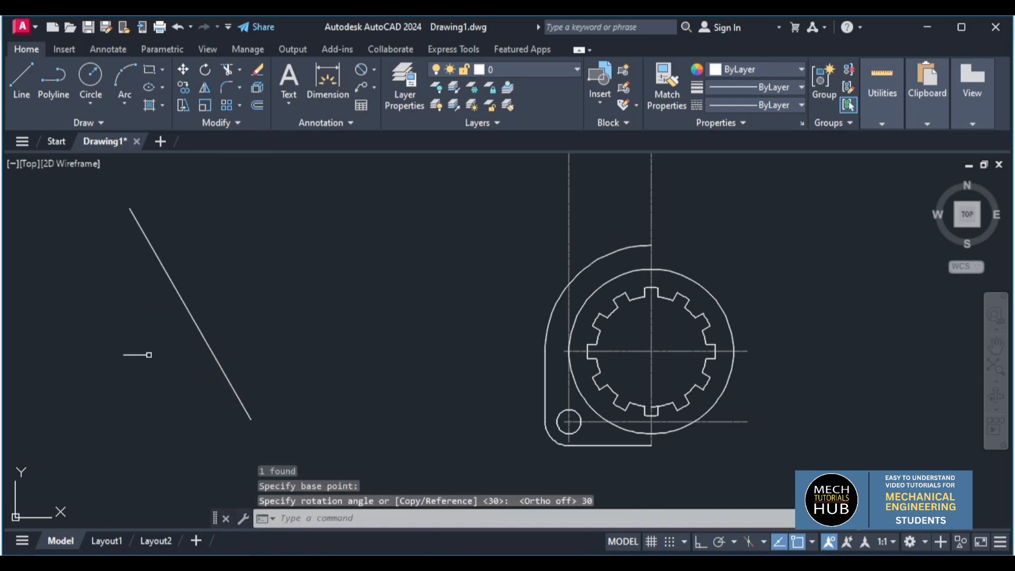
Step: Move the inclined line by its lower endpoint onto the center of the notched profile
left_click(203, 338)
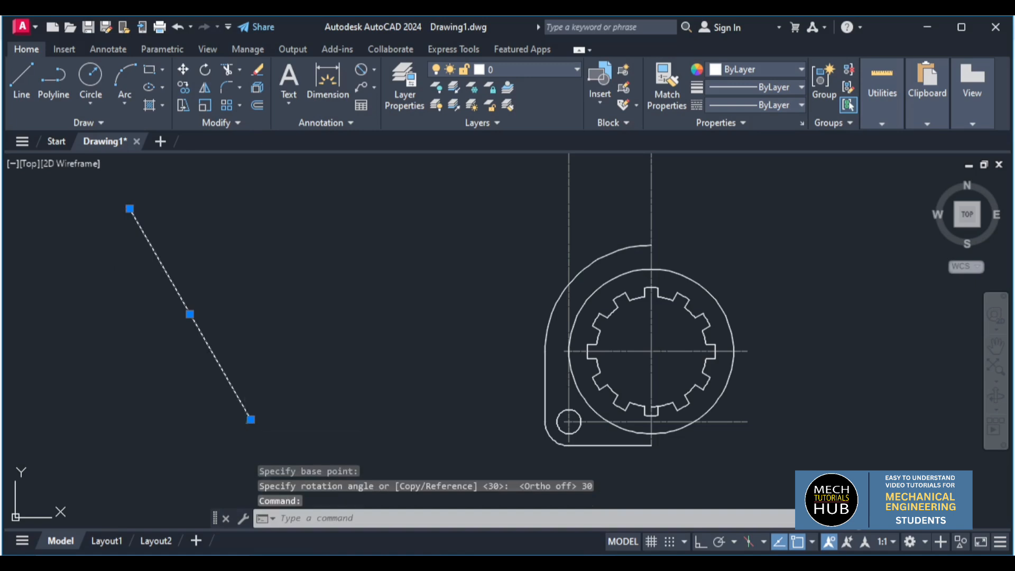
type("m")
key("Return")
left_click(250, 419)
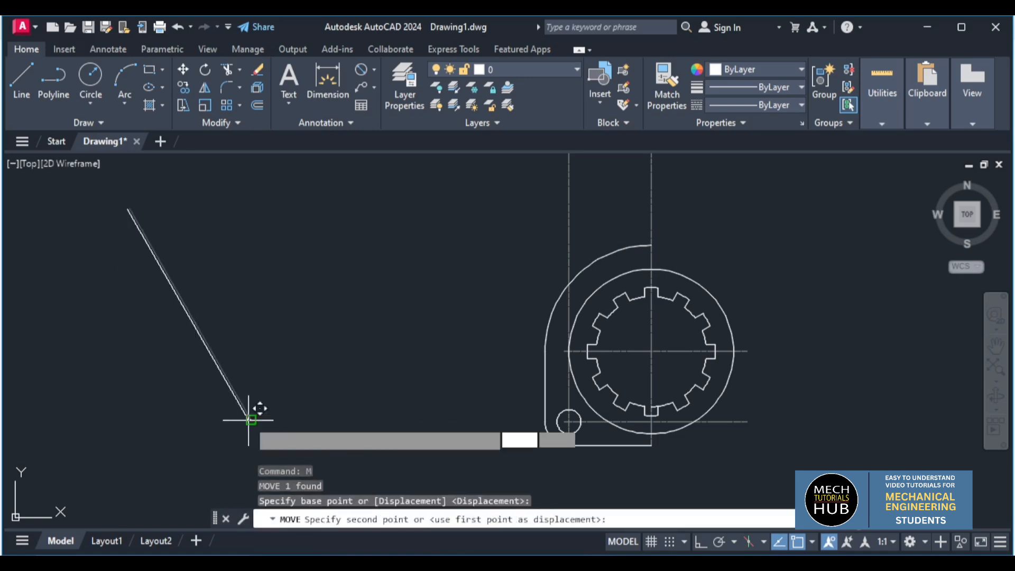
left_click(651, 350)
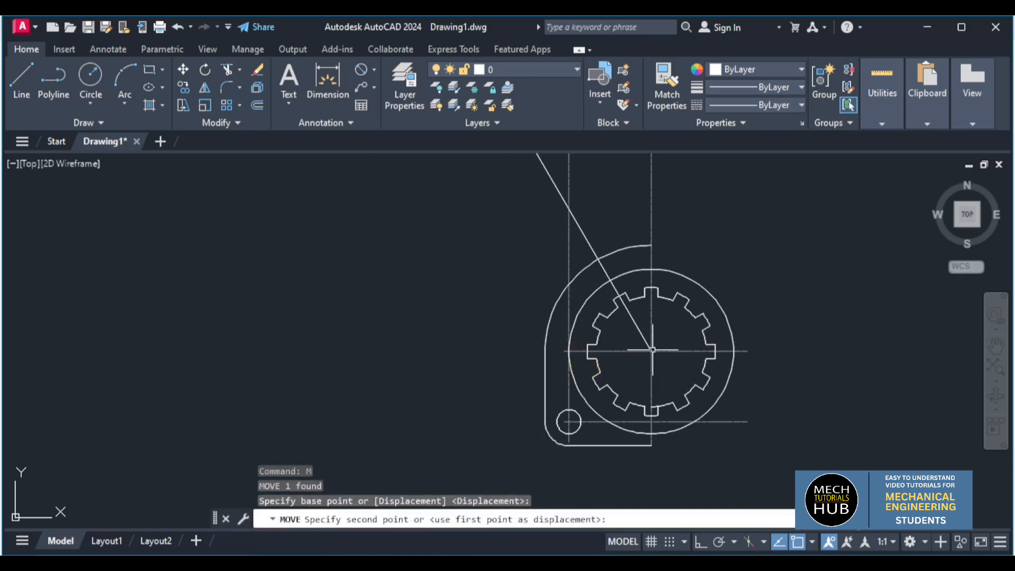
key("Escape")
Step: After checking the reference drawing, draw a 24 radius circle centered where the inclined line crosses the 82 diameter circle
scroll(650, 349, "down", 5)
scroll(646, 391, "up", 2)
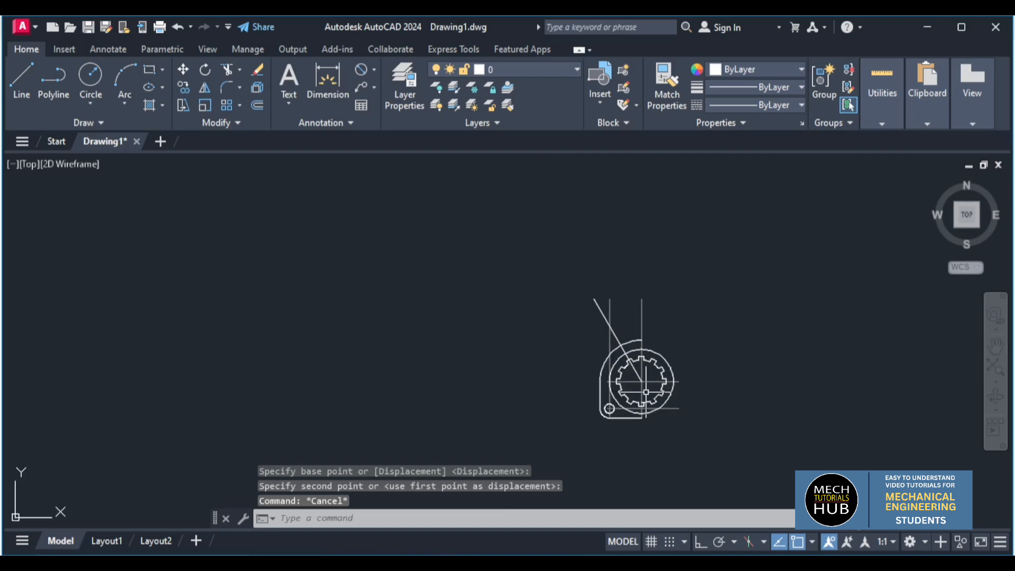
scroll(667, 380, "up", 3)
scroll(579, 307, "up", 2)
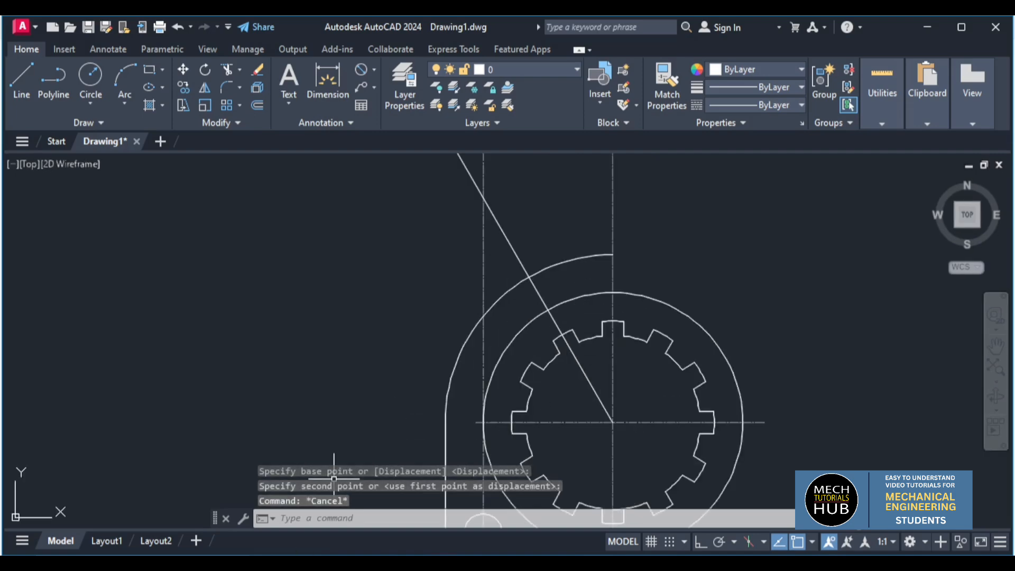
key("alt+Tab")
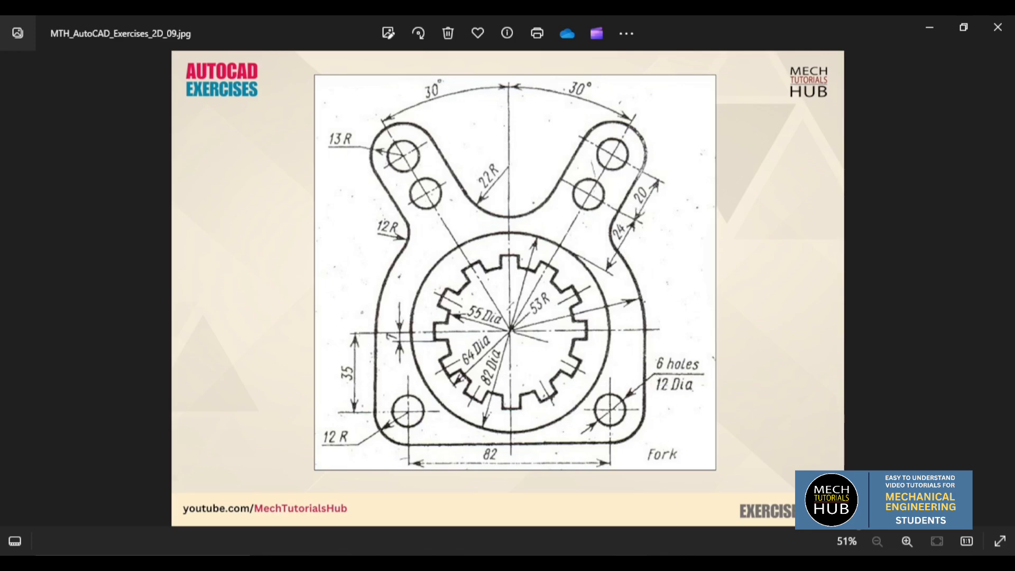
key("alt+Tab")
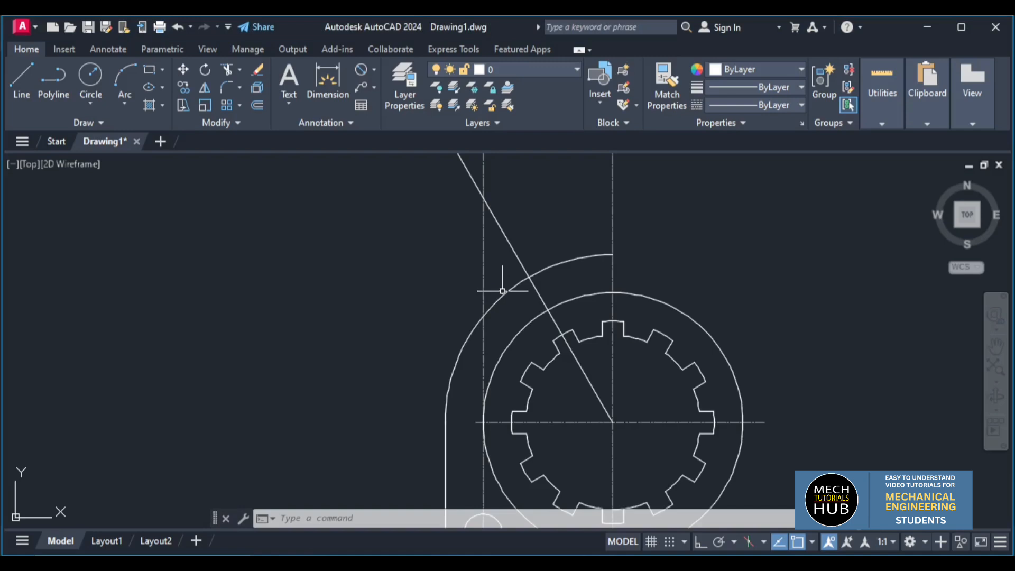
scroll(502, 291, "down", 2)
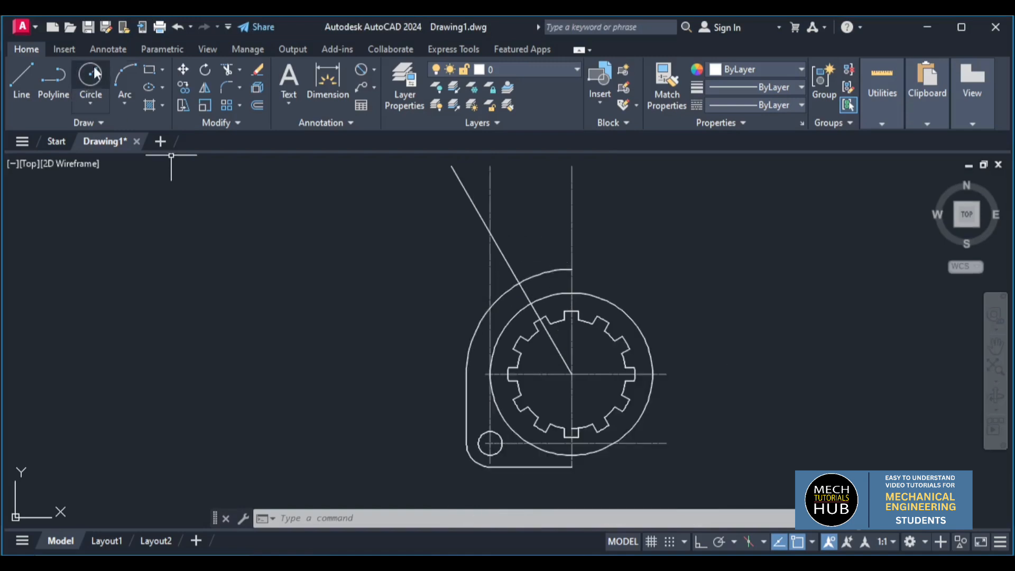
type("c")
key("Return")
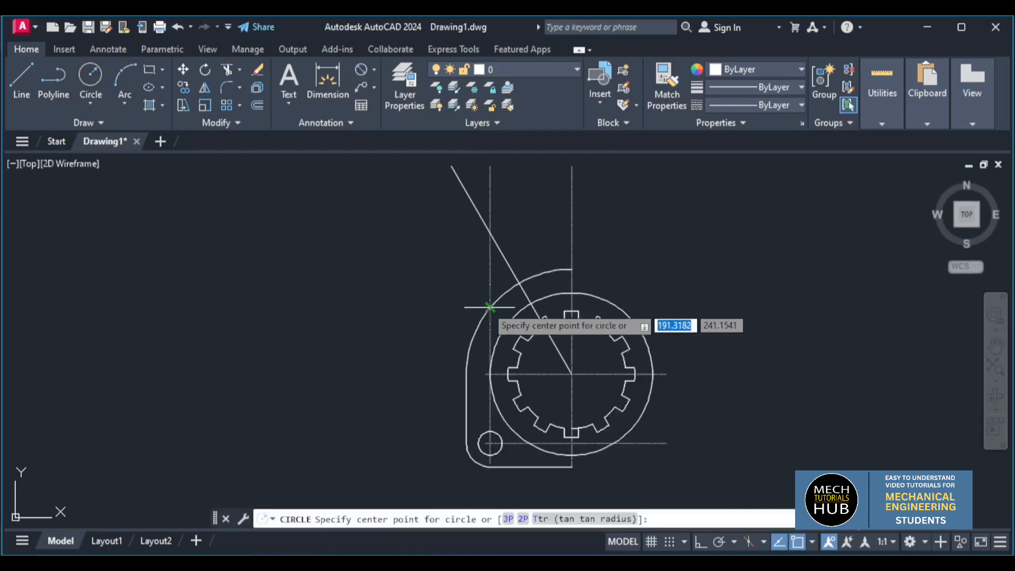
left_click(530, 302)
type("24")
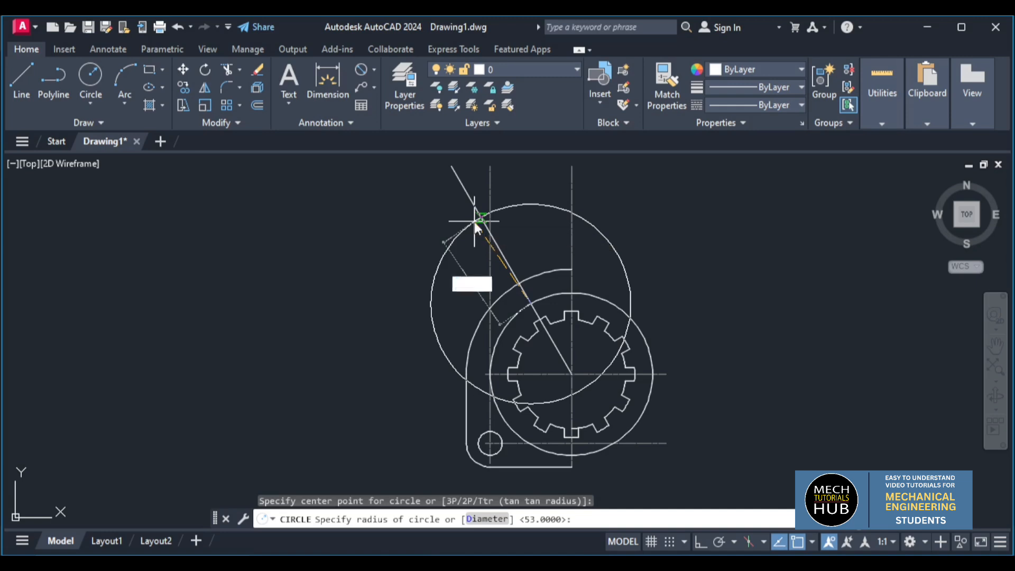
key("Return")
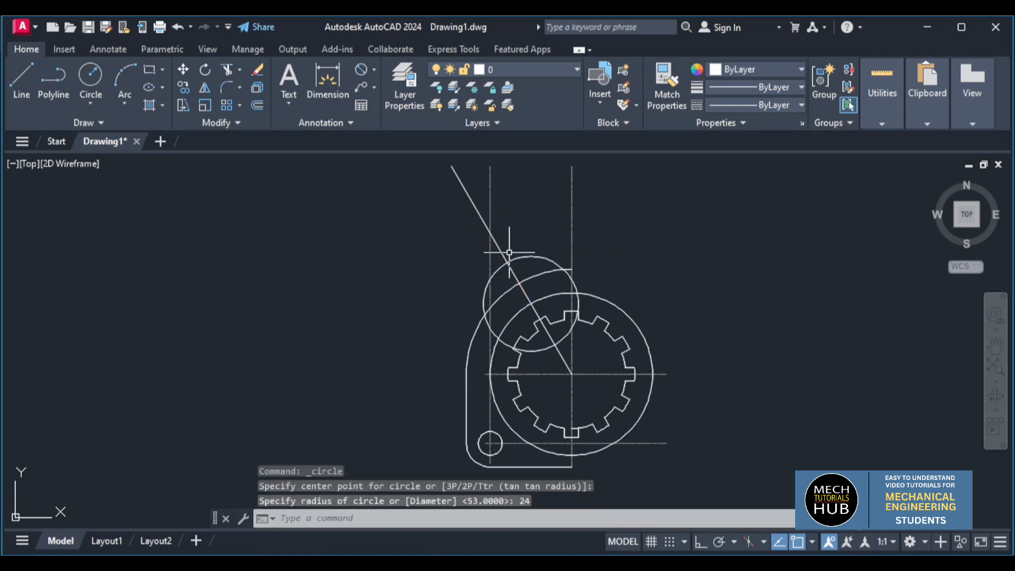
Step: Draw a 20 radius circle centered at the upper intersection of the inclined line and the 24 radius circle
scroll(508, 264, "up", 4)
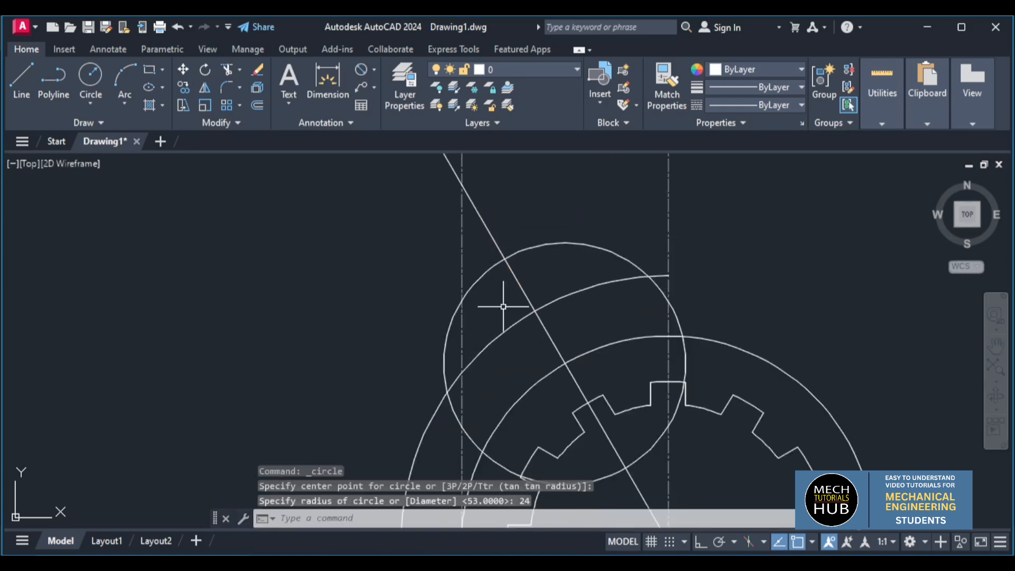
key("Return")
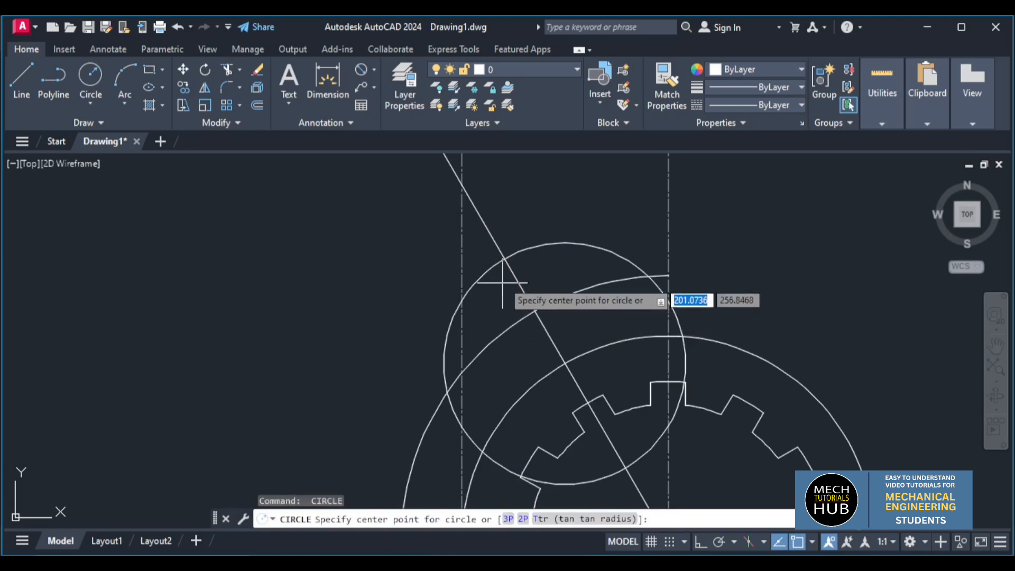
left_click(503, 259)
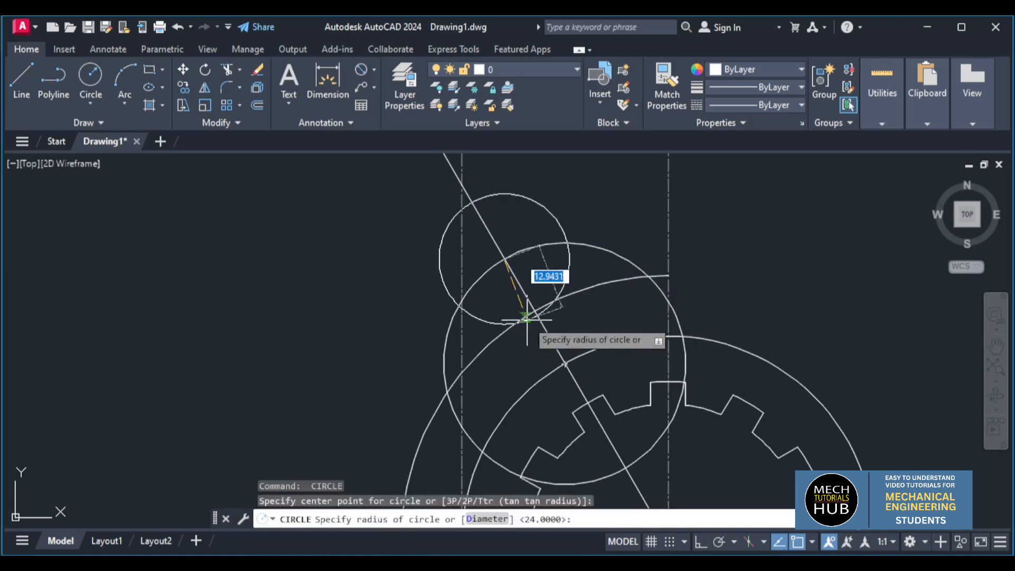
type("20")
key("Return")
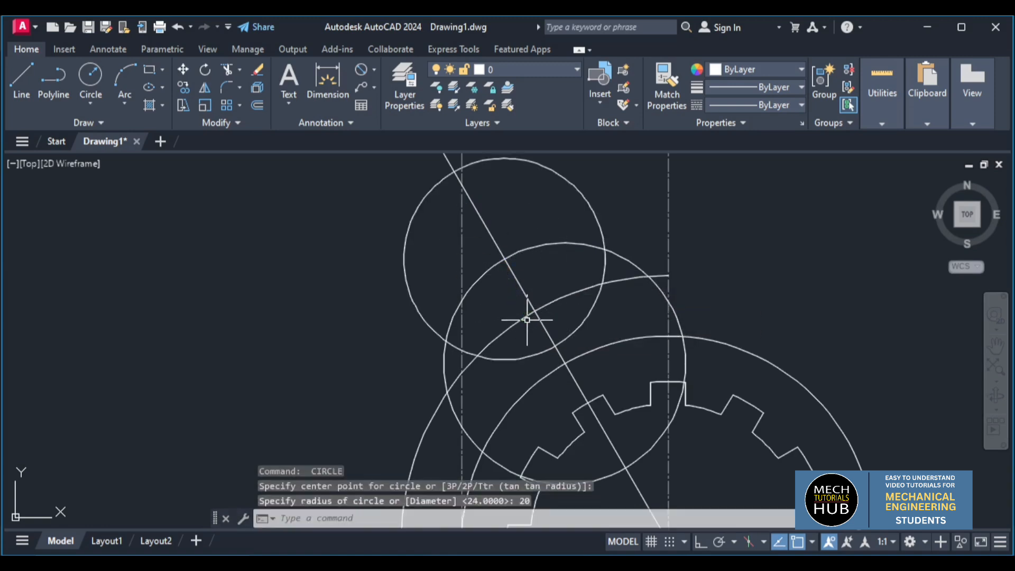
Step: Place a point marker on the inclined line at the center of the 20 radius circle
scroll(538, 323, "down", 2)
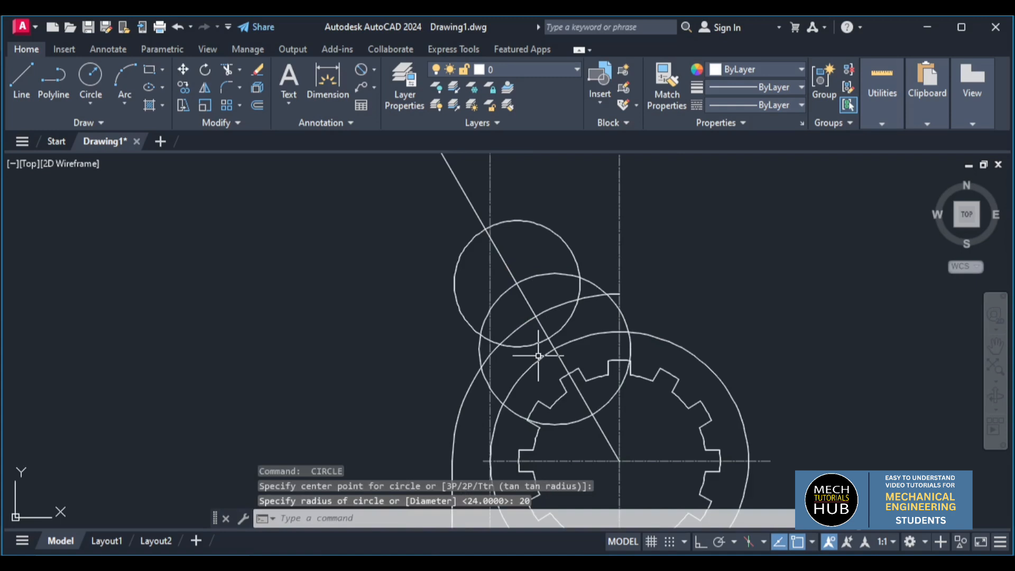
type("po")
key("Return")
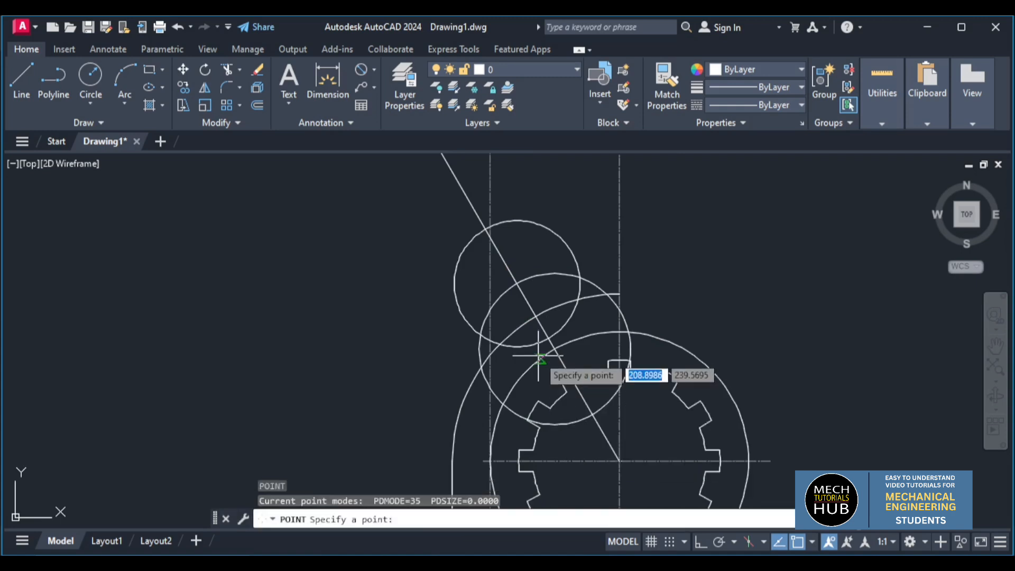
left_click(516, 284)
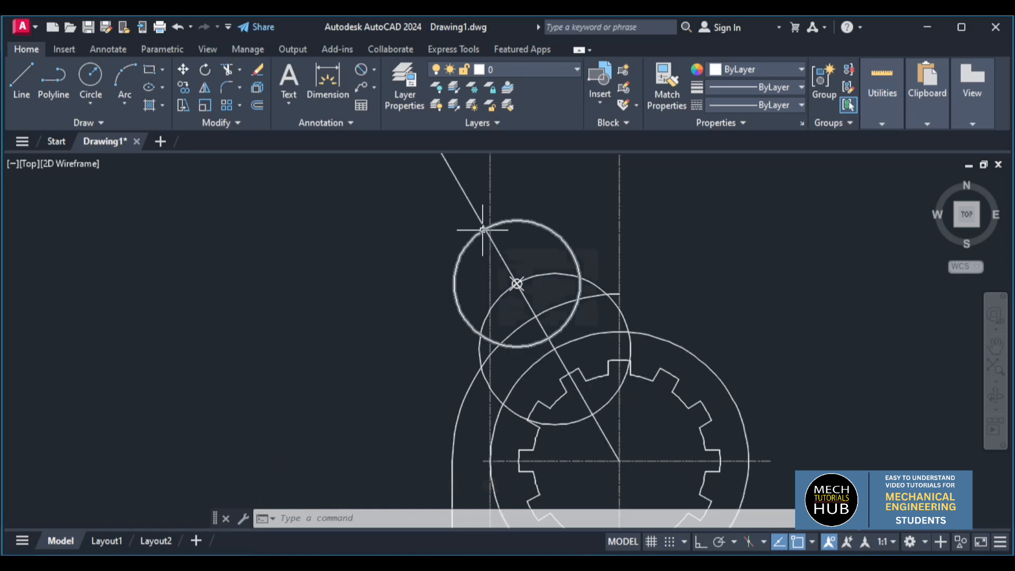
Step: Place a second point marker at the upper intersection of the inclined line and the 20 radius circle
scroll(482, 230, "up", 2)
left_click(483, 225)
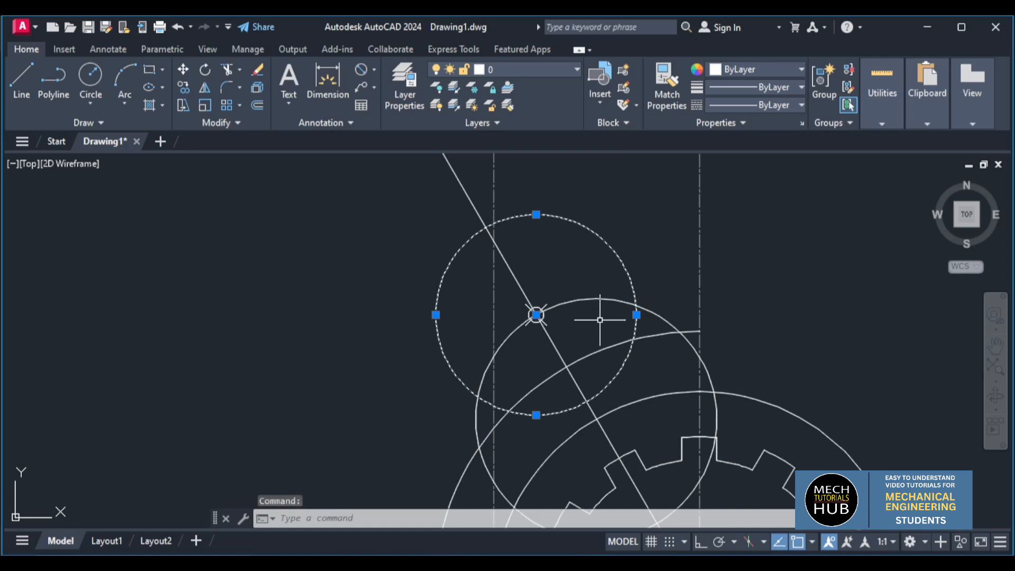
key("Escape")
type("po")
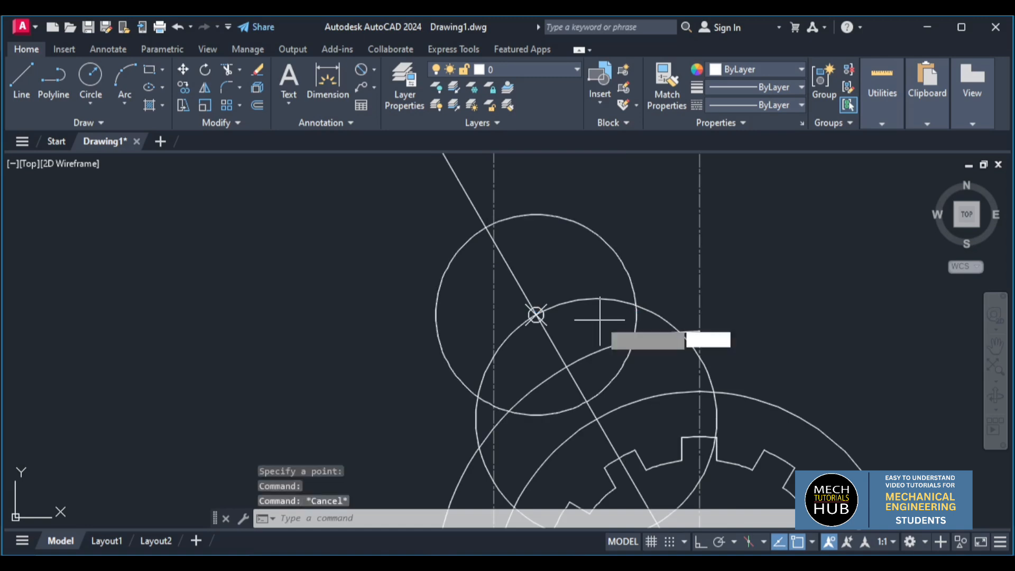
key("Return")
scroll(493, 243, "up", 2)
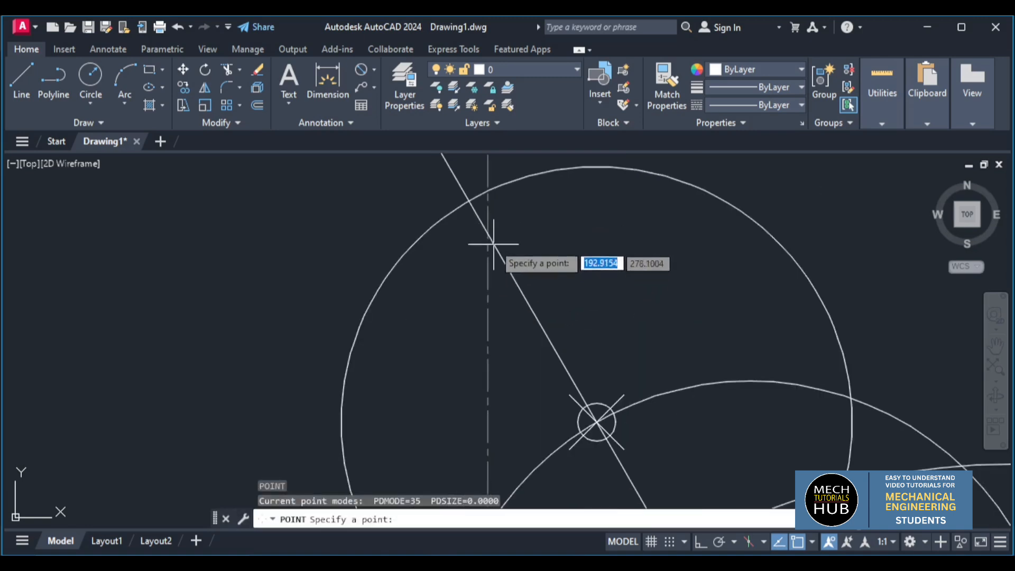
left_click(469, 201)
scroll(571, 332, "down", 2)
key("Escape")
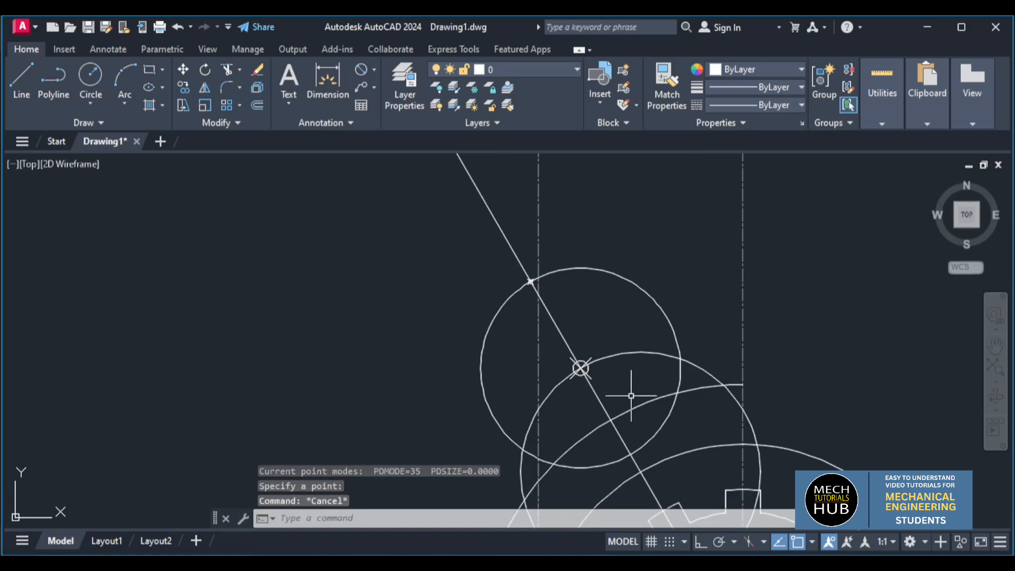
Step: Delete the 20 radius construction circle, keeping both point markers on the inclined line
scroll(630, 385, "down", 2)
scroll(650, 401, "up", 1)
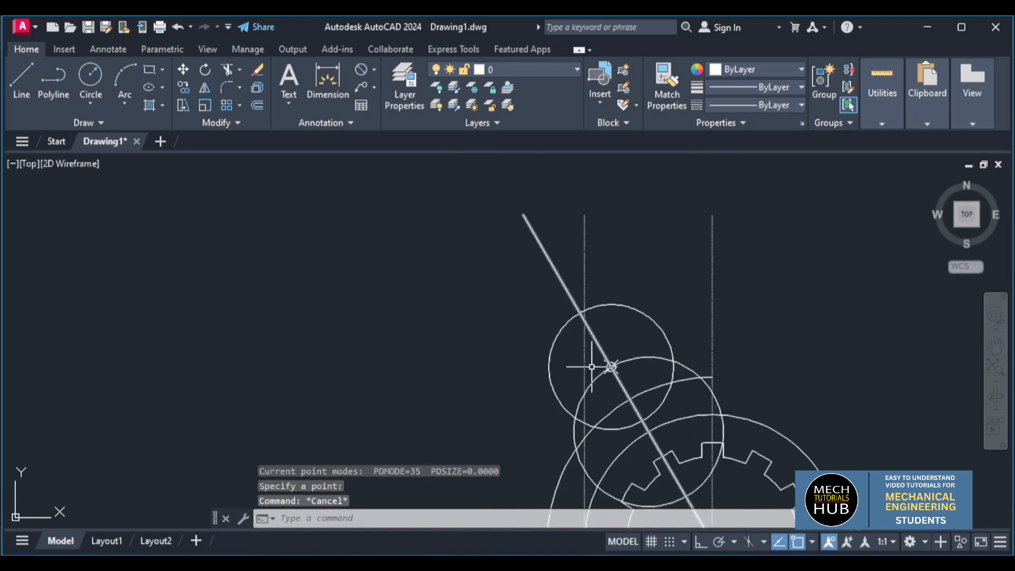
scroll(583, 298, "up", 2)
scroll(576, 335, "down", 2)
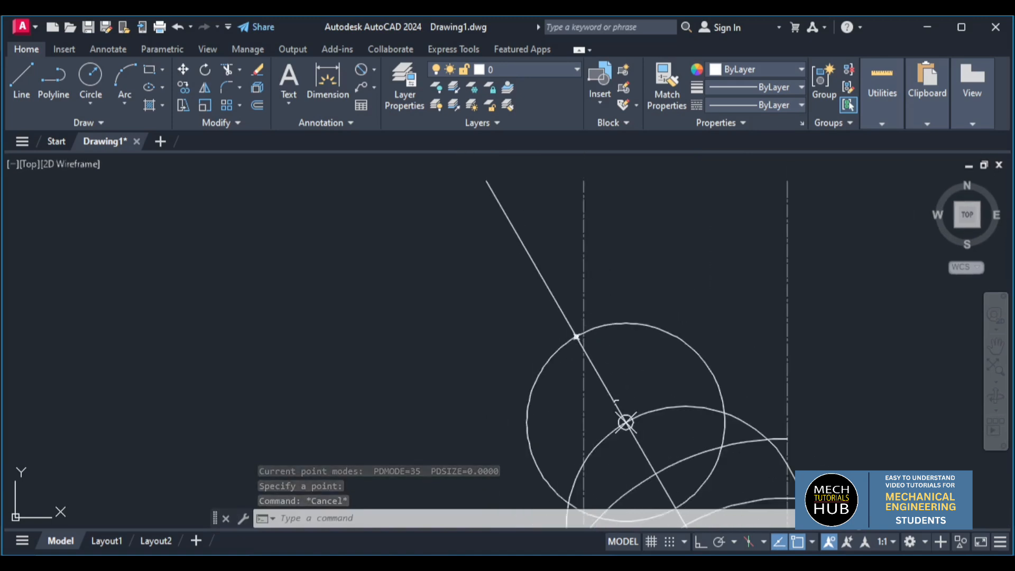
left_click(696, 356)
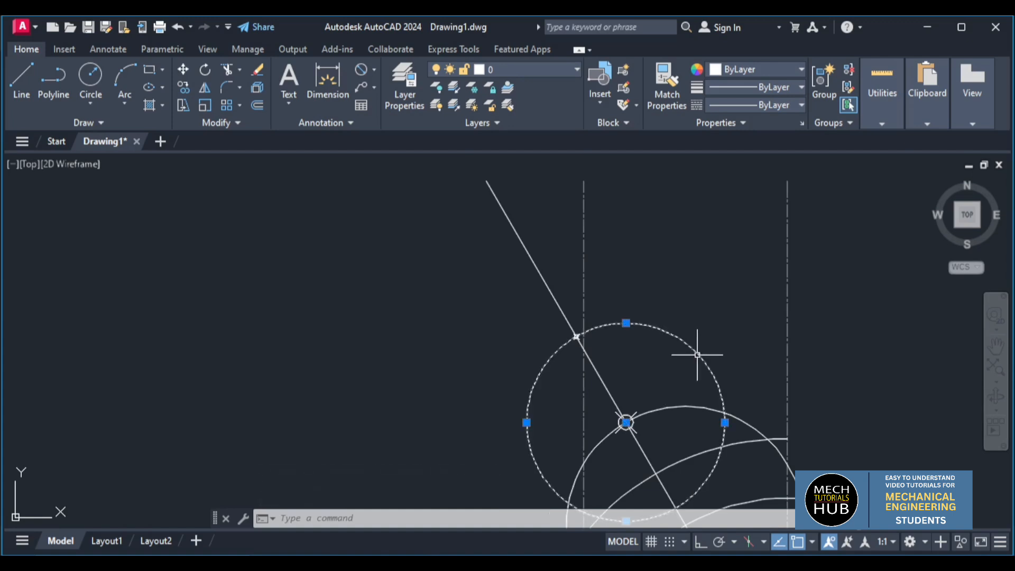
key("Delete")
scroll(694, 354, "down", 3)
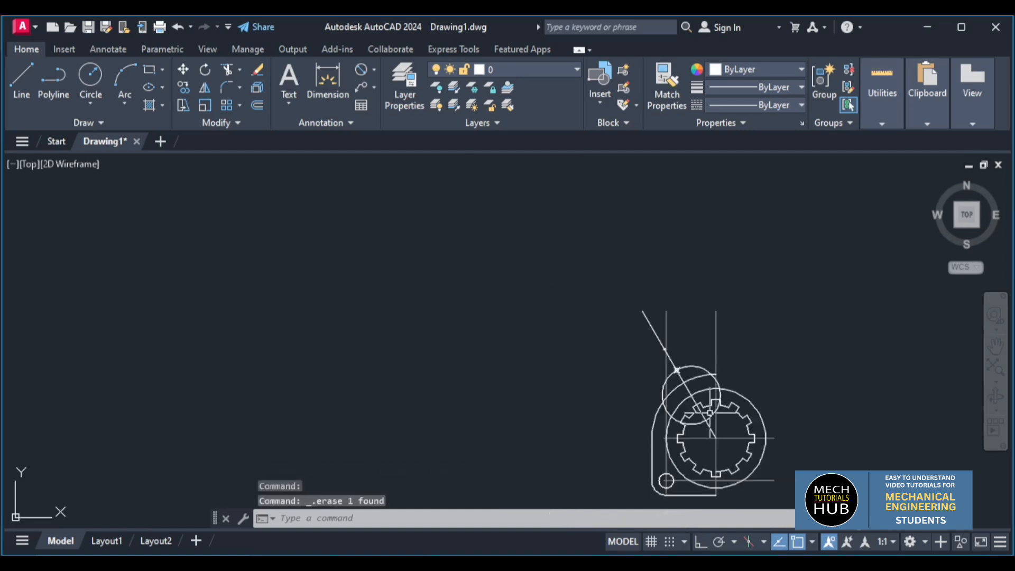
Step: Delete the 24 radius construction circle, keeping the inclined line and its two point markers
scroll(709, 411, "up", 1)
left_click(679, 339)
key("Delete")
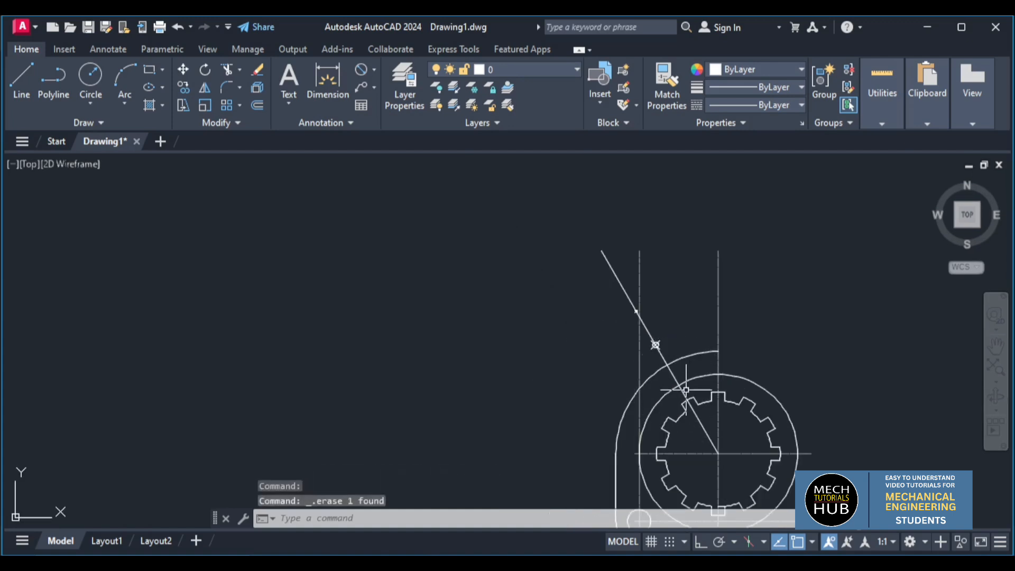
Step: Draw a 12 diameter circle centered on the upper point marker of the inclined line
scroll(672, 362, "up", 5)
scroll(672, 362, "down", 3)
scroll(640, 333, "up", 3)
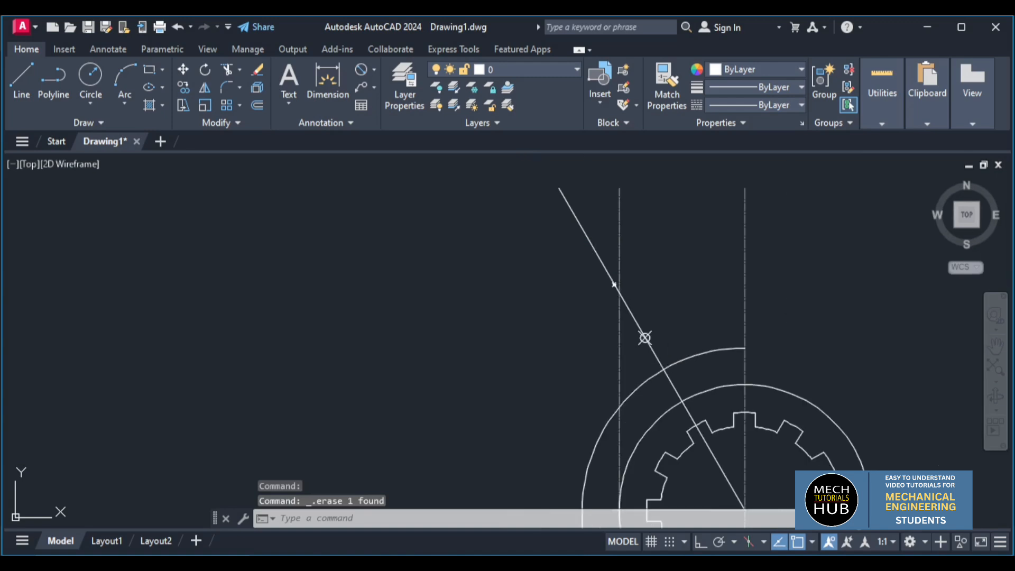
scroll(580, 227, "up", 4)
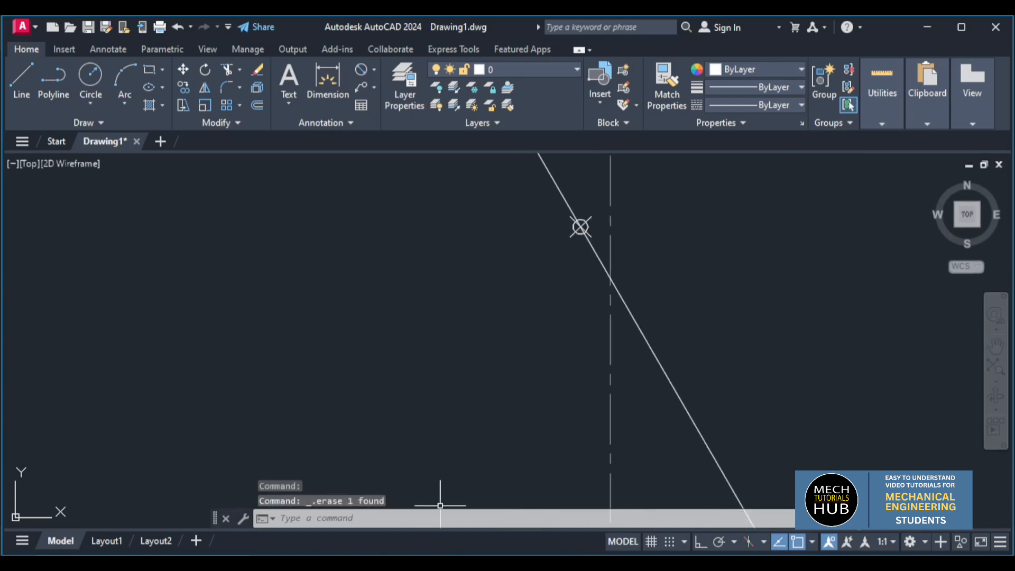
left_click(628, 564)
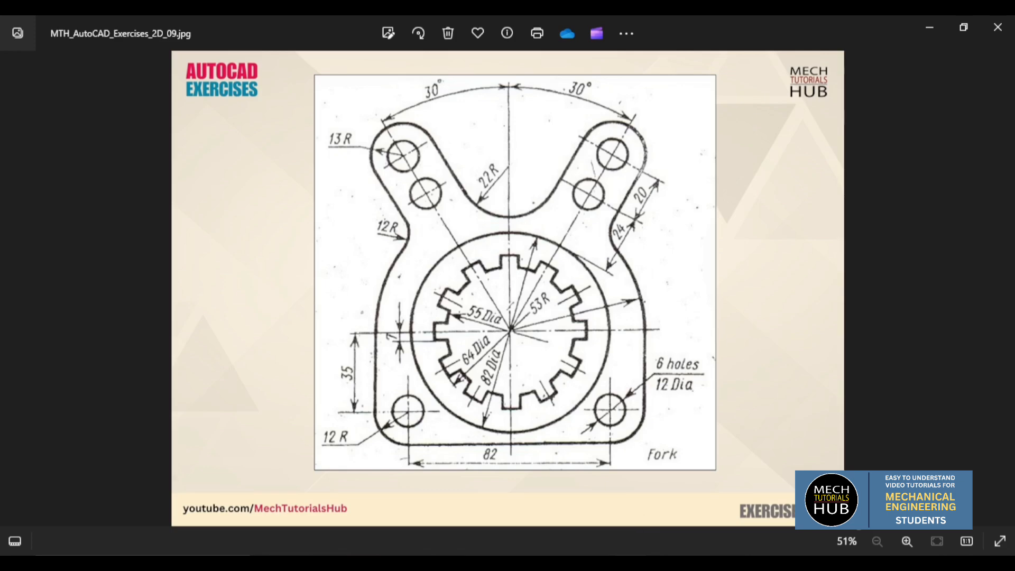
key("alt+Tab")
left_click(91, 104)
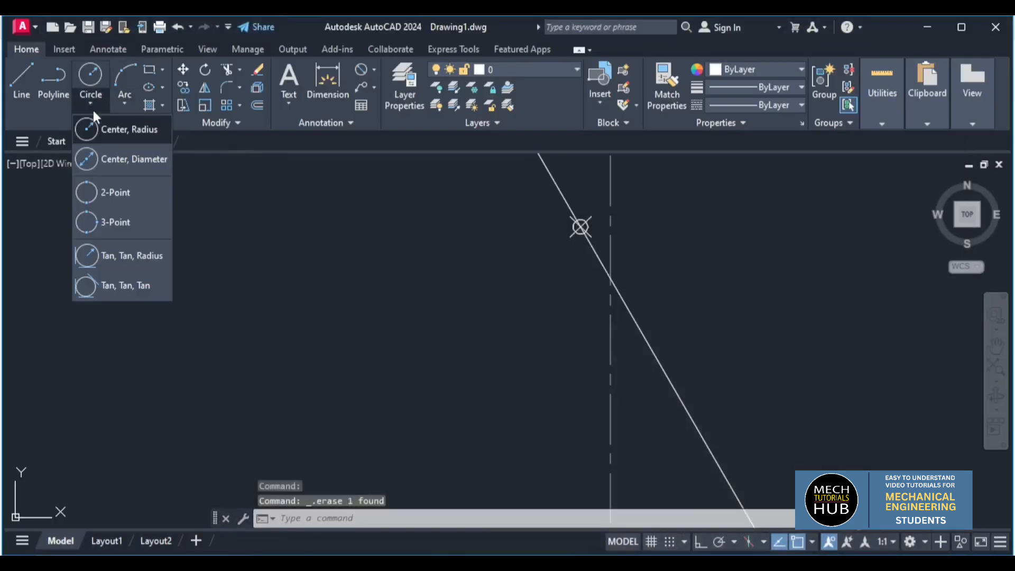
left_click(109, 155)
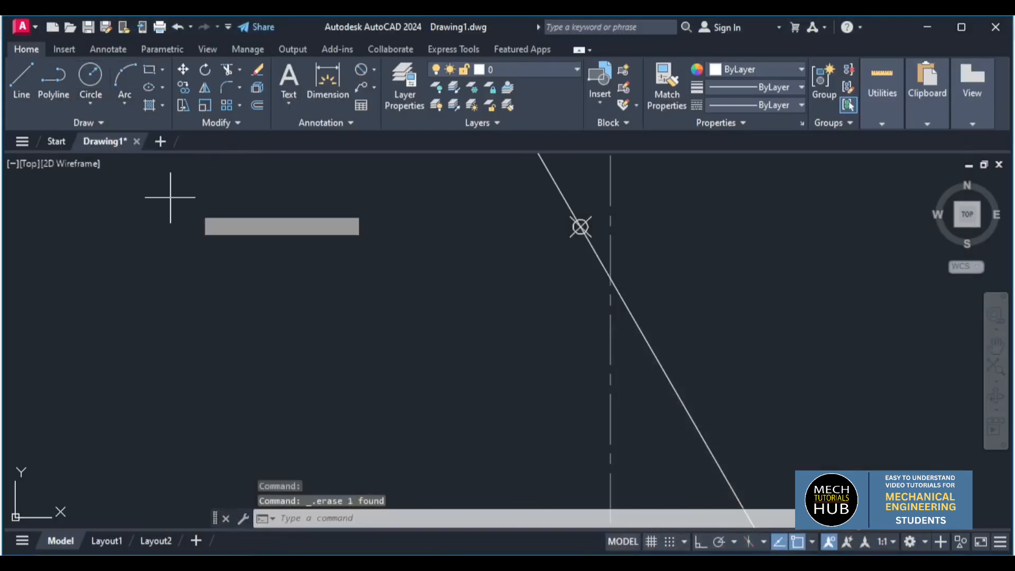
left_click(580, 226)
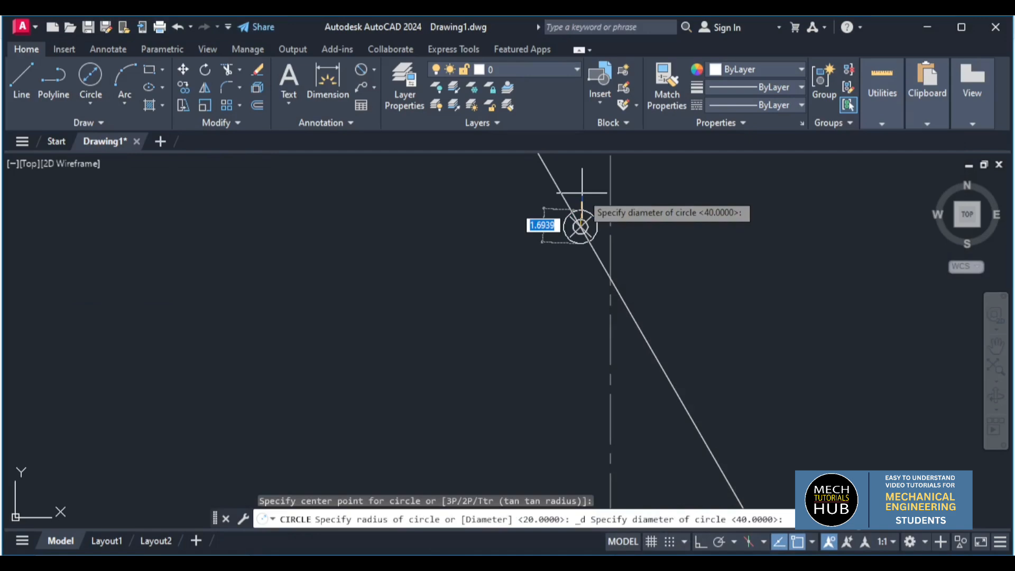
key("Return")
scroll(584, 222, "down", 6)
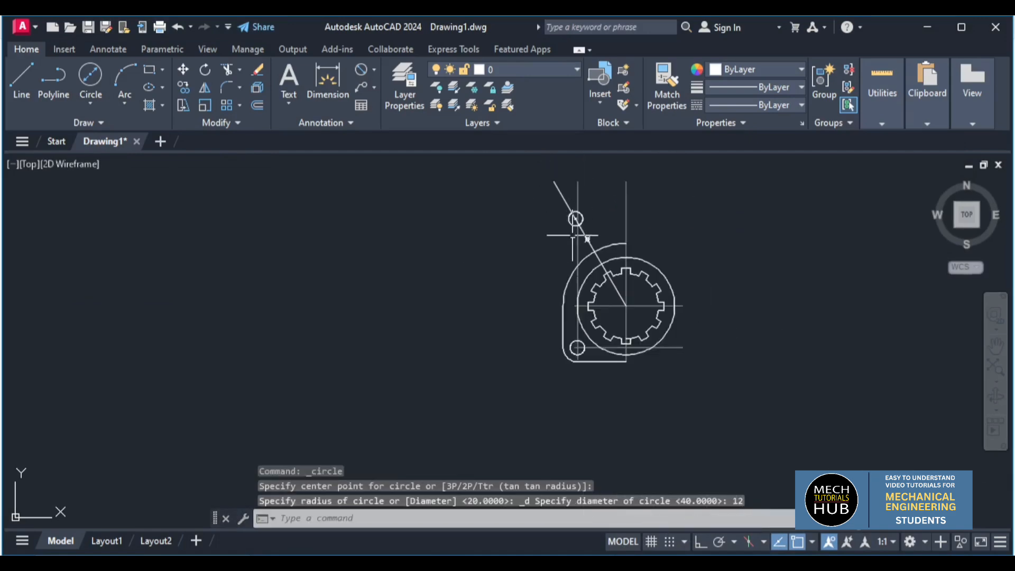
Step: Draw another 12 diameter circle centered on the lower point marker of the inclined line
left_click(90, 76)
scroll(465, 201, "up", 8)
scroll(563, 300, "down", 8)
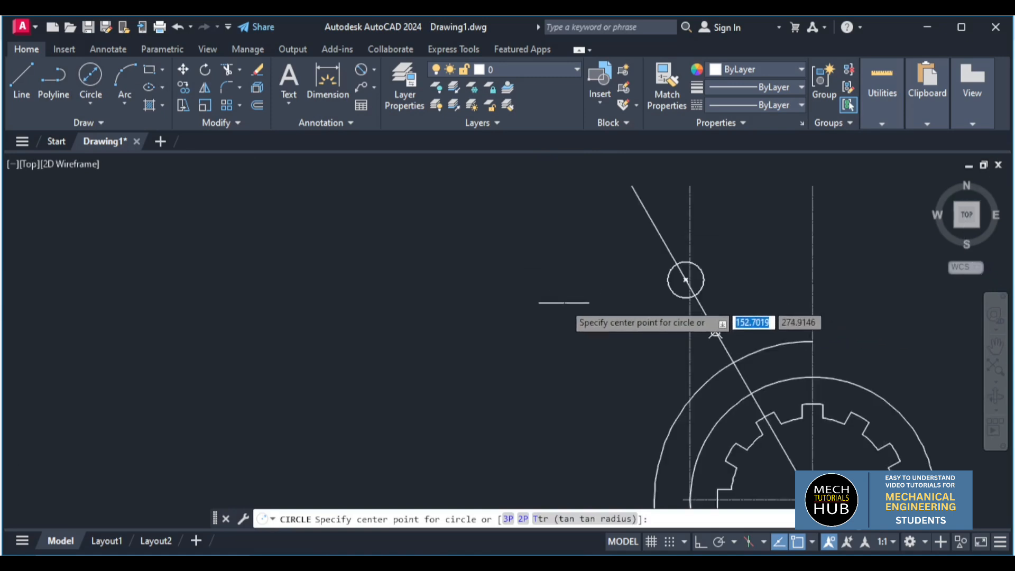
scroll(669, 323, "up", 4)
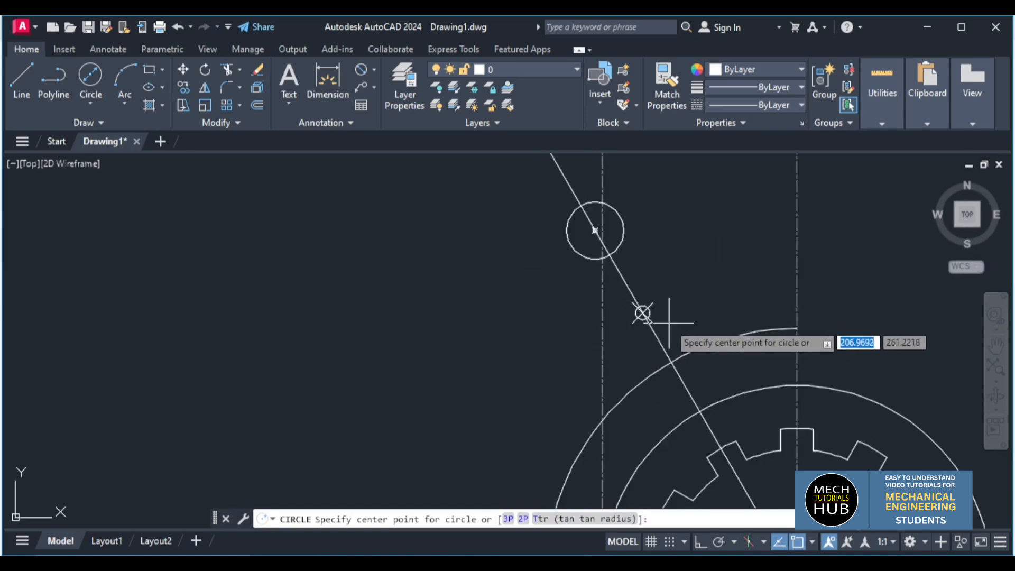
left_click(643, 312)
type("d")
key("Return")
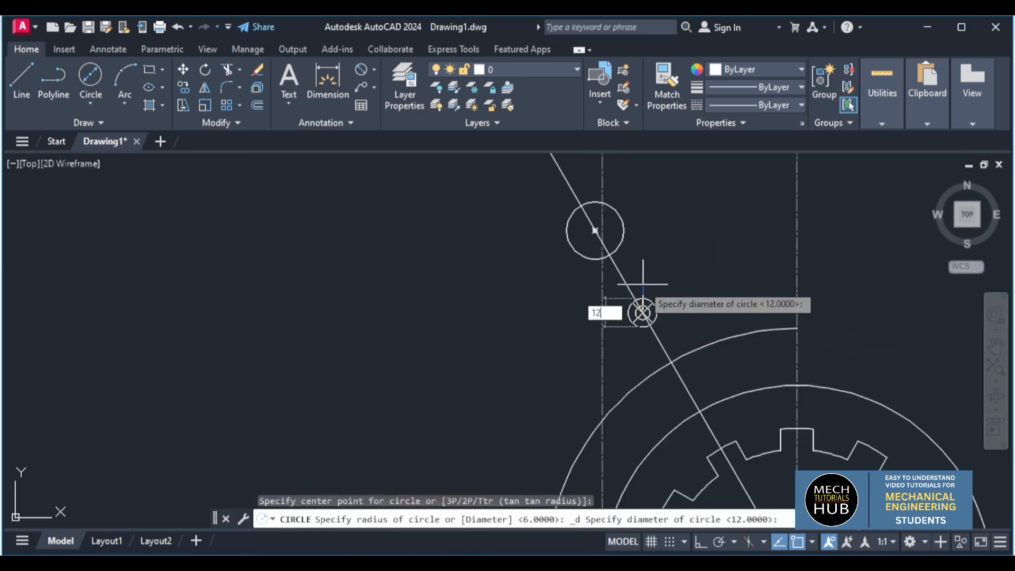
key("Return")
key("Escape")
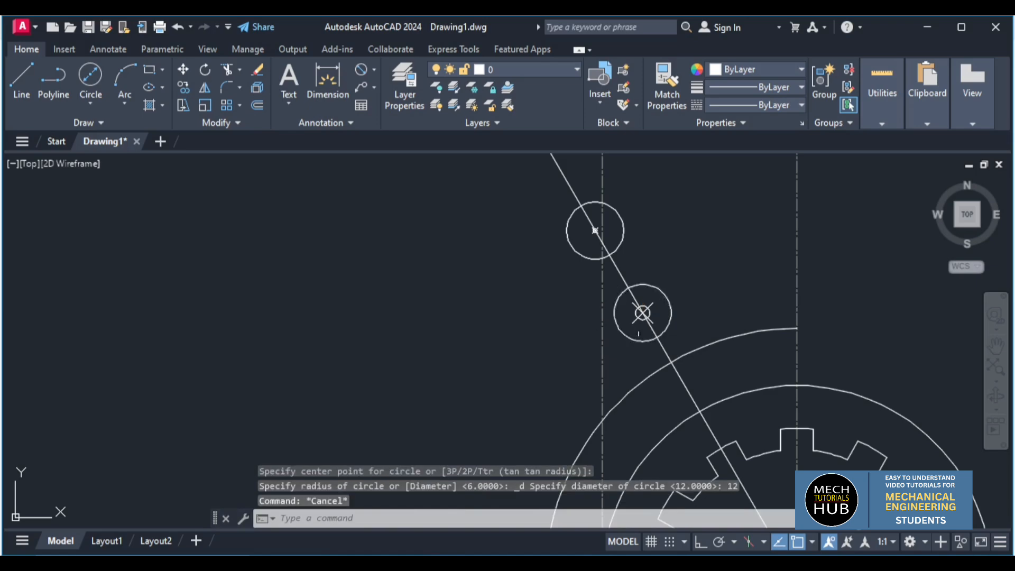
Step: Delete both point markers at the centers of the two 12 diameter circles on the inclined line
scroll(648, 323, "up", 6)
left_click(643, 296)
scroll(644, 299, "down", 2)
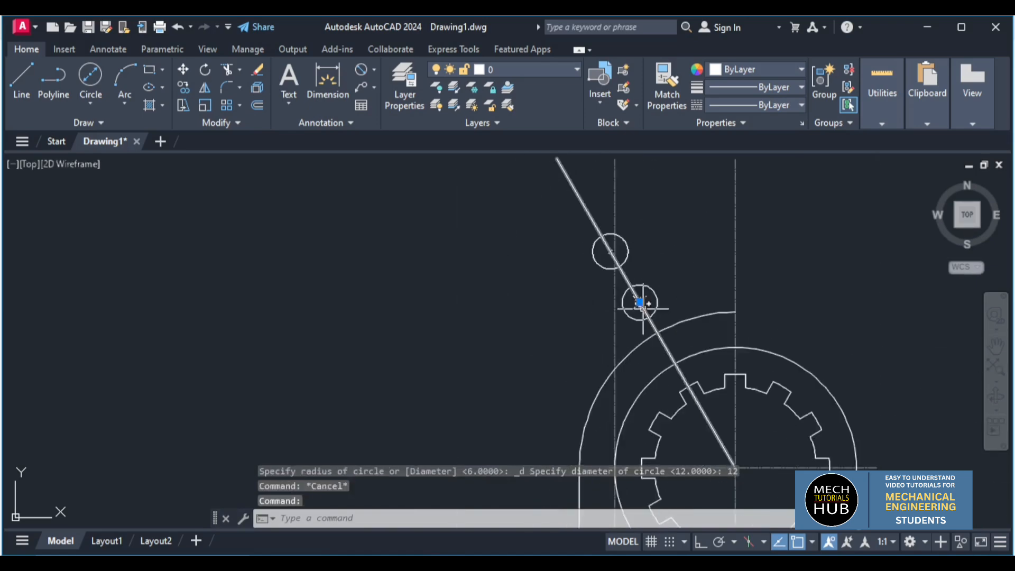
scroll(576, 251, "up", 8)
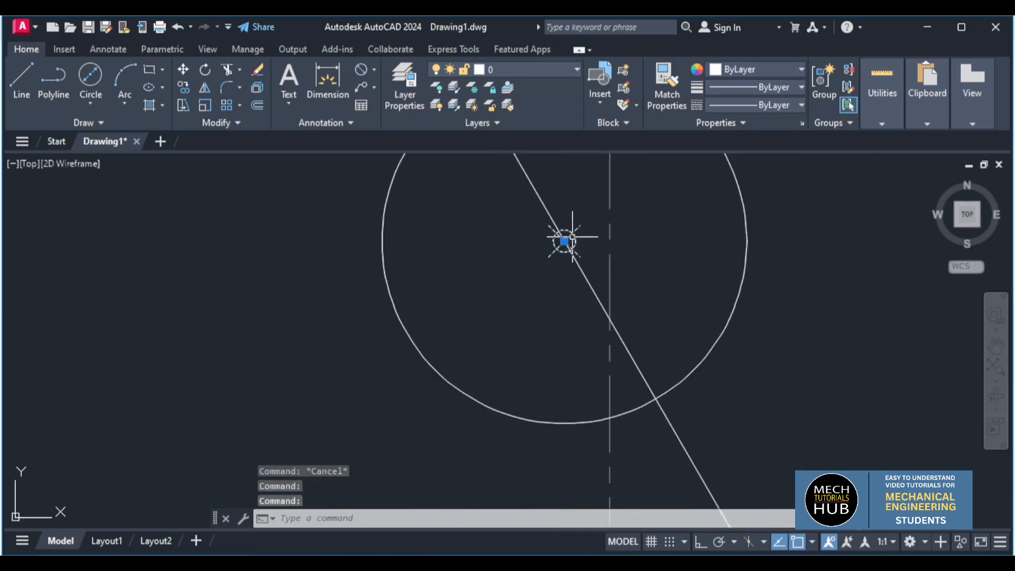
key("Delete")
scroll(572, 236, "down", 5)
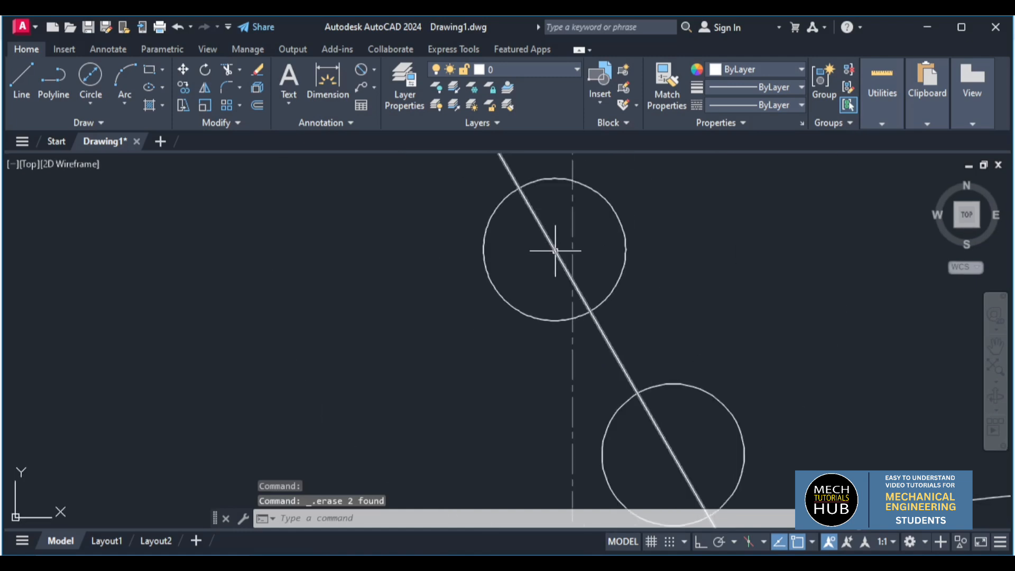
scroll(557, 278, "up", 3)
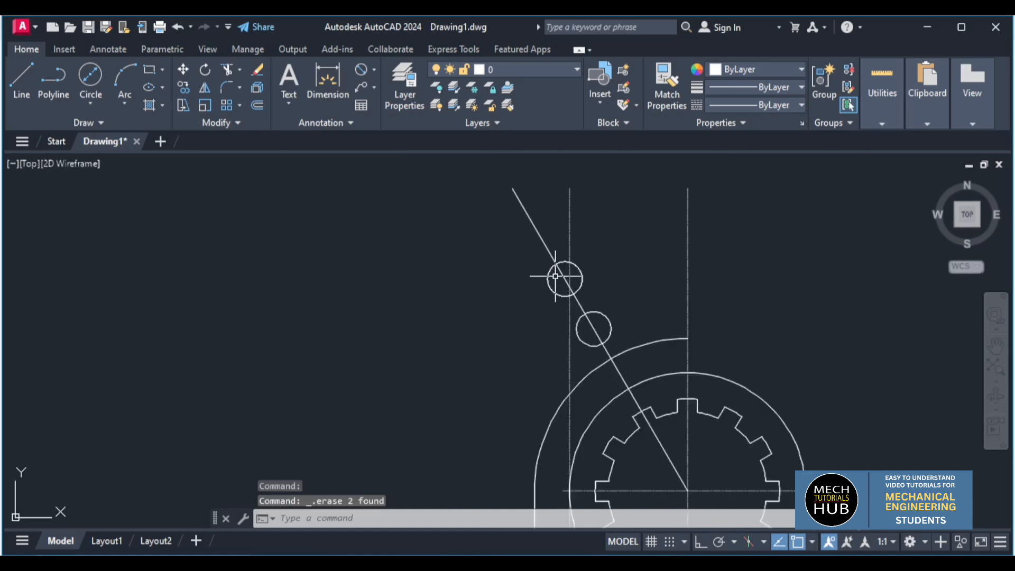
scroll(555, 276, "up", 3)
left_click(559, 321)
key("Escape")
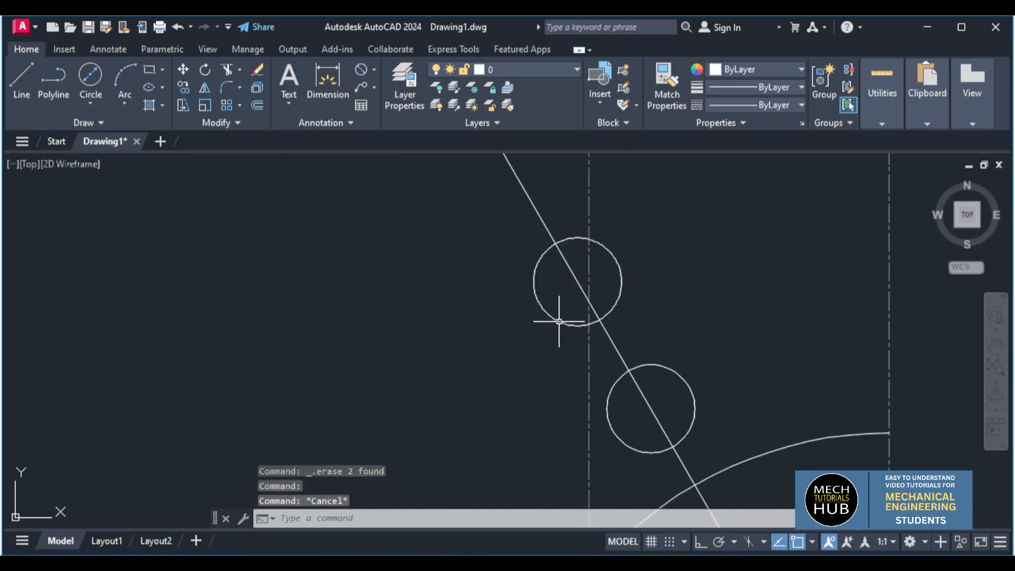
Step: Check the arm end radius in the reference image, and draw a 13 radius circle concentric with the upper 12 diameter hole
key("alt+Tab")
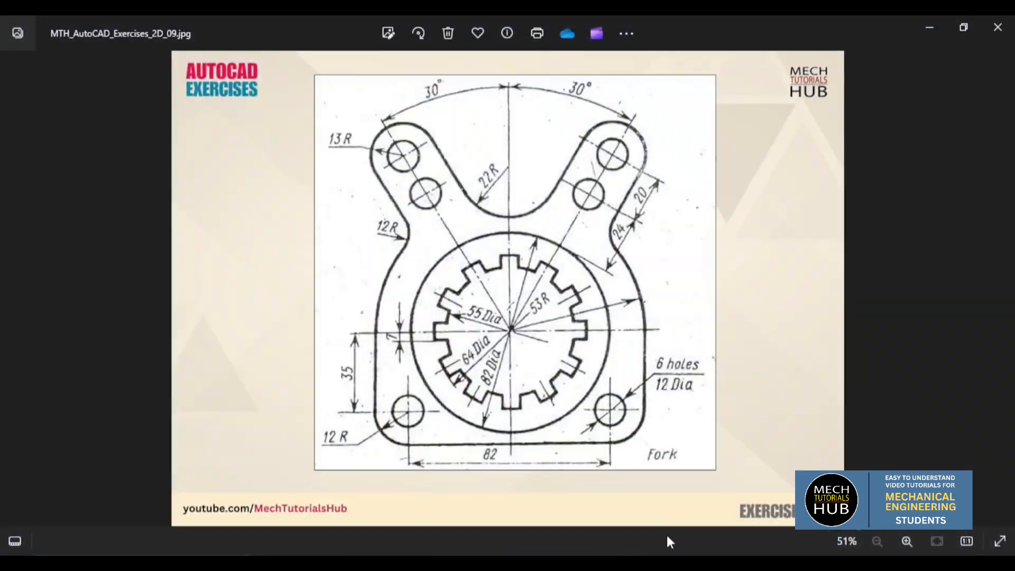
key("alt+Tab")
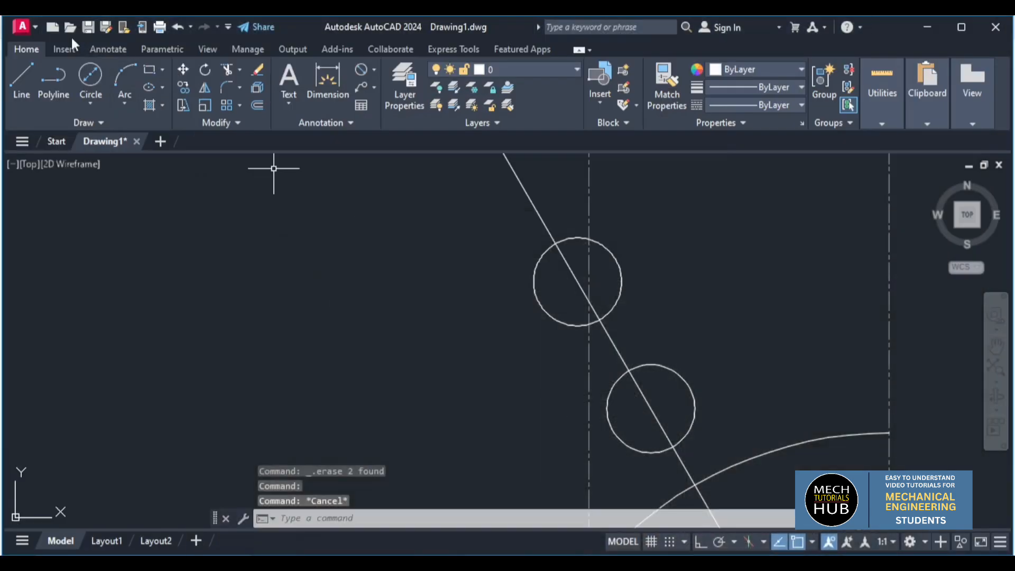
left_click(91, 101)
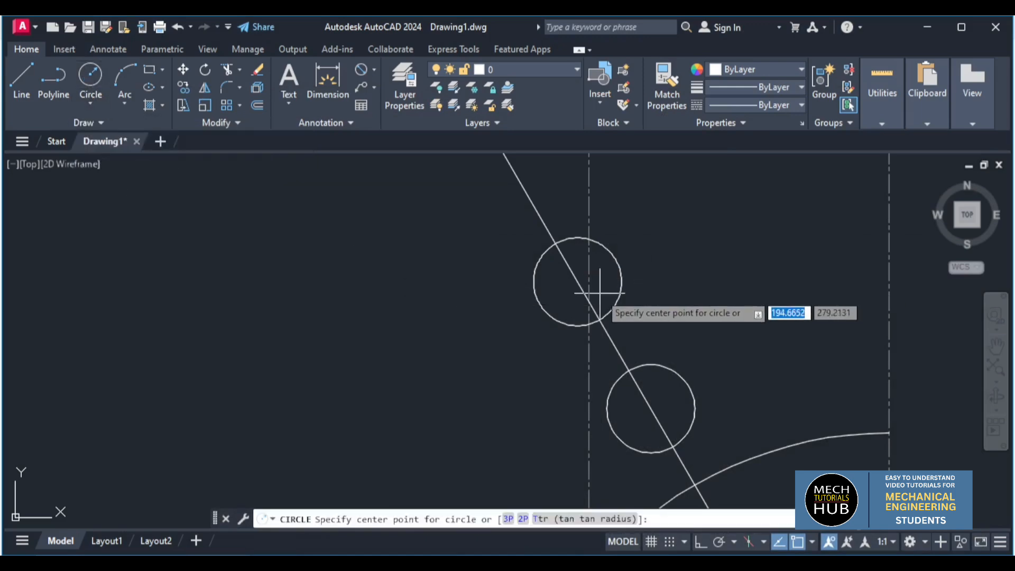
left_click(577, 280)
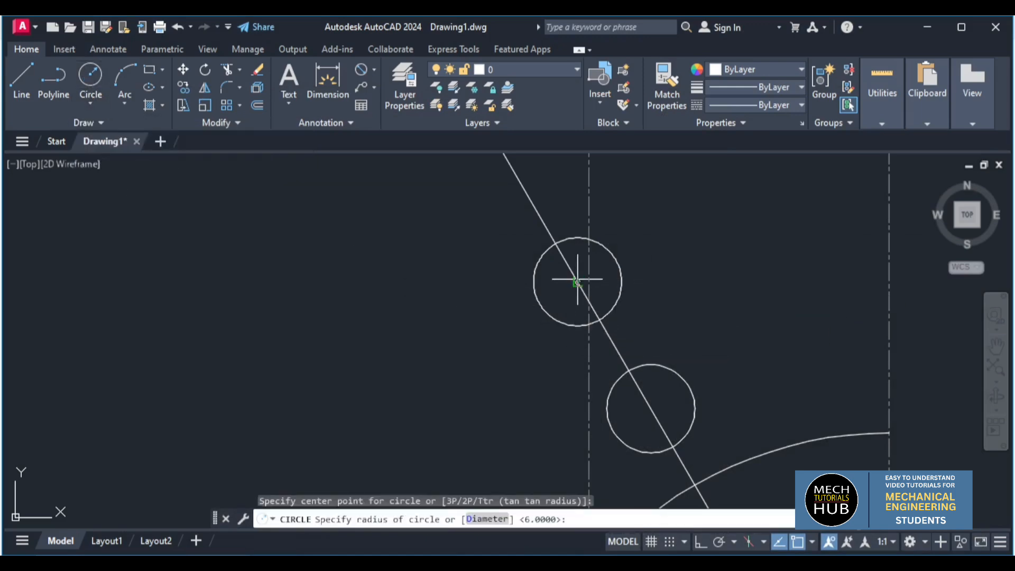
type("13")
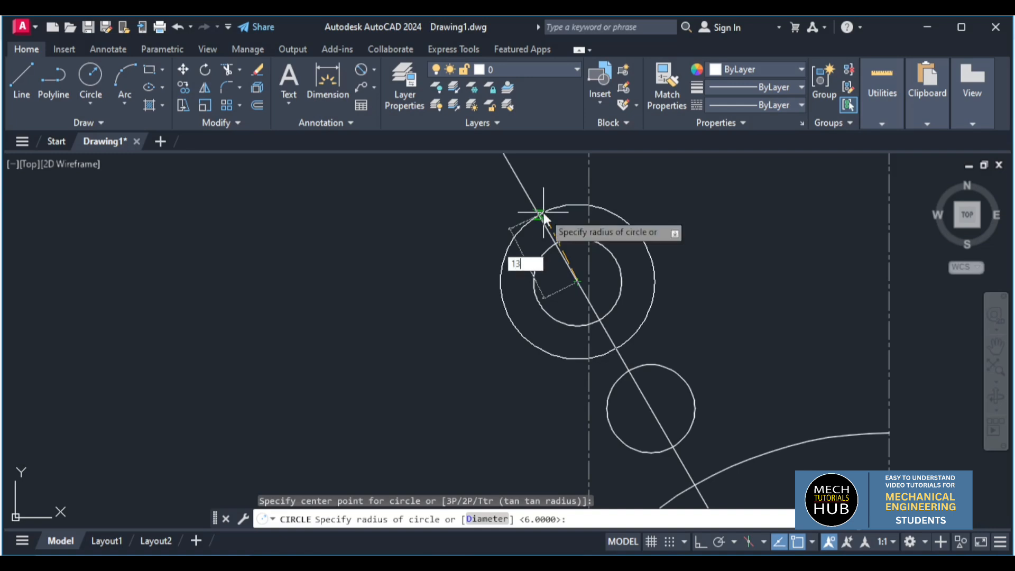
key("Return")
scroll(543, 212, "down", 4)
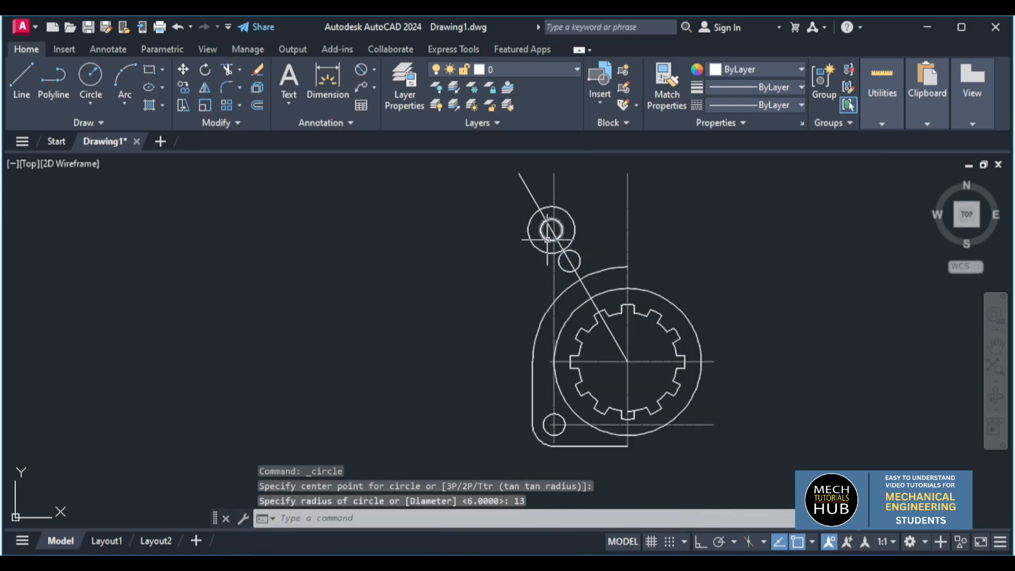
scroll(549, 240, "up", 2)
key("Escape")
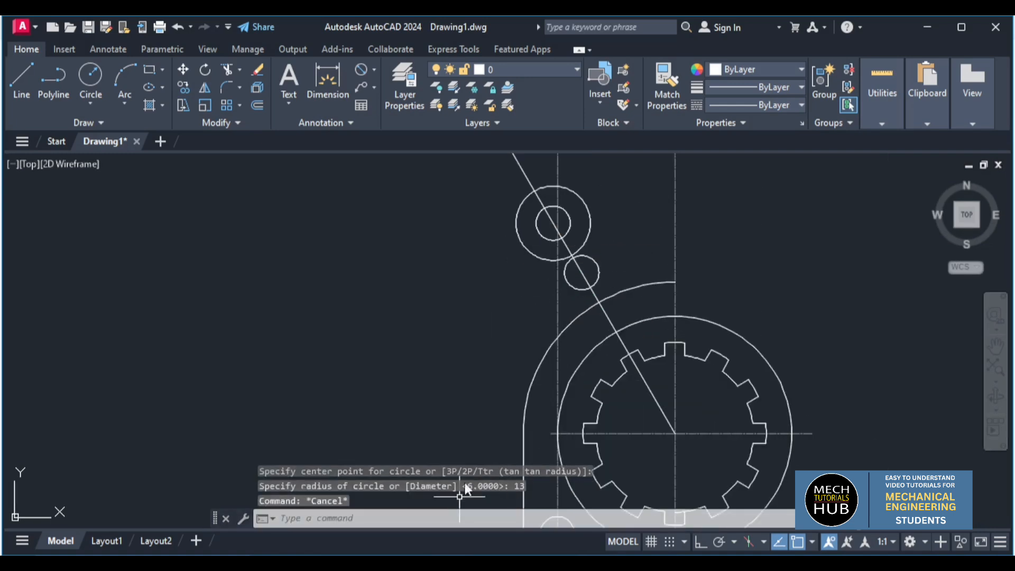
Step: Check the arm outline in the reference image, and offset the inclined line by 13 toward the vertical centerline side
key("alt+Tab")
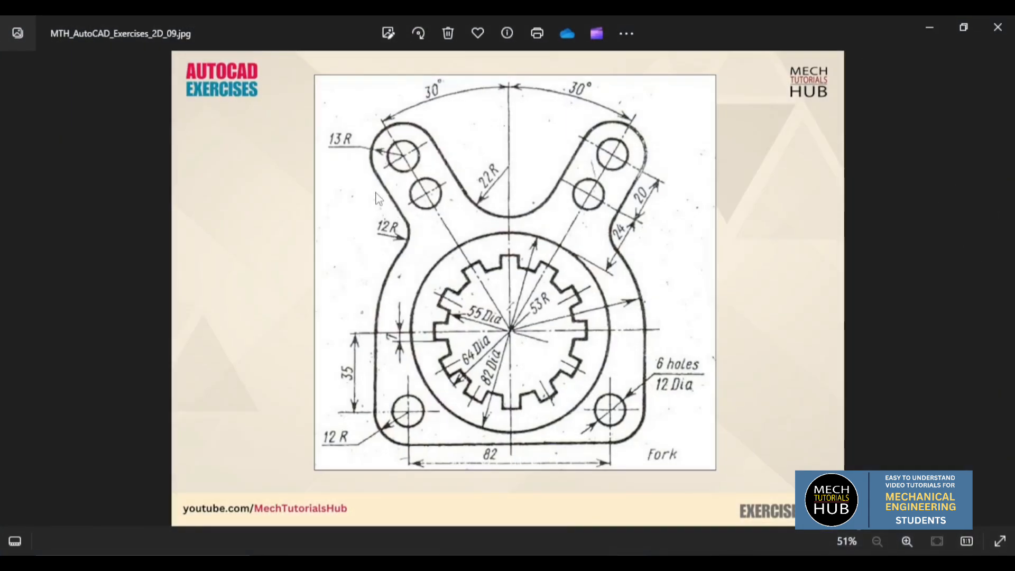
key("alt+Tab")
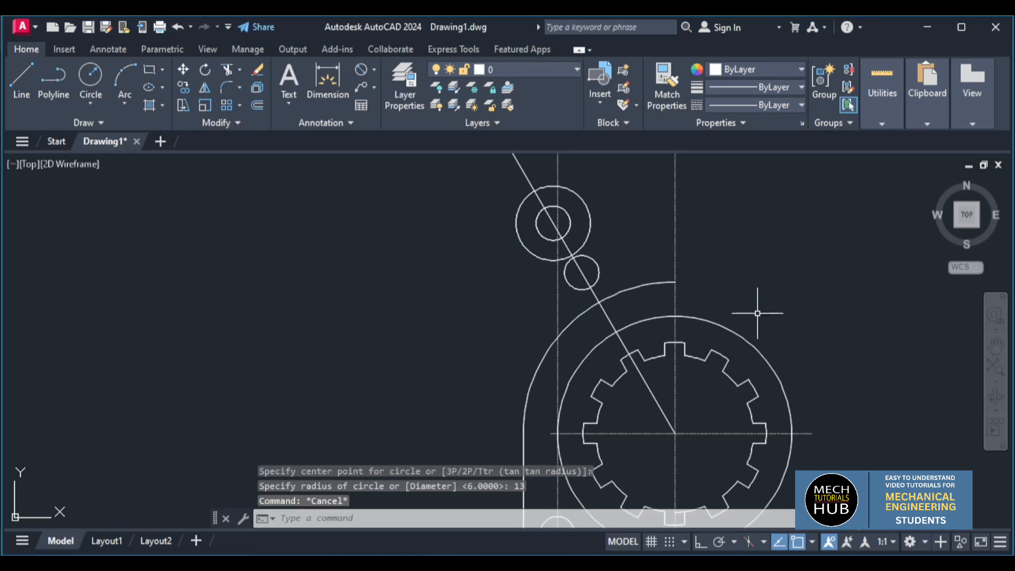
type("o")
key("Return")
key("Return")
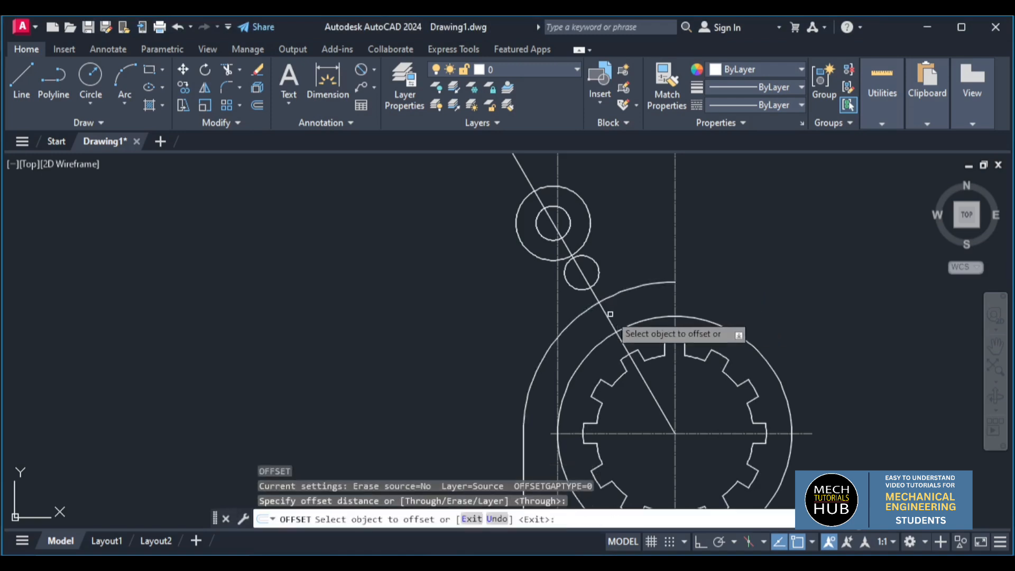
left_click(605, 320)
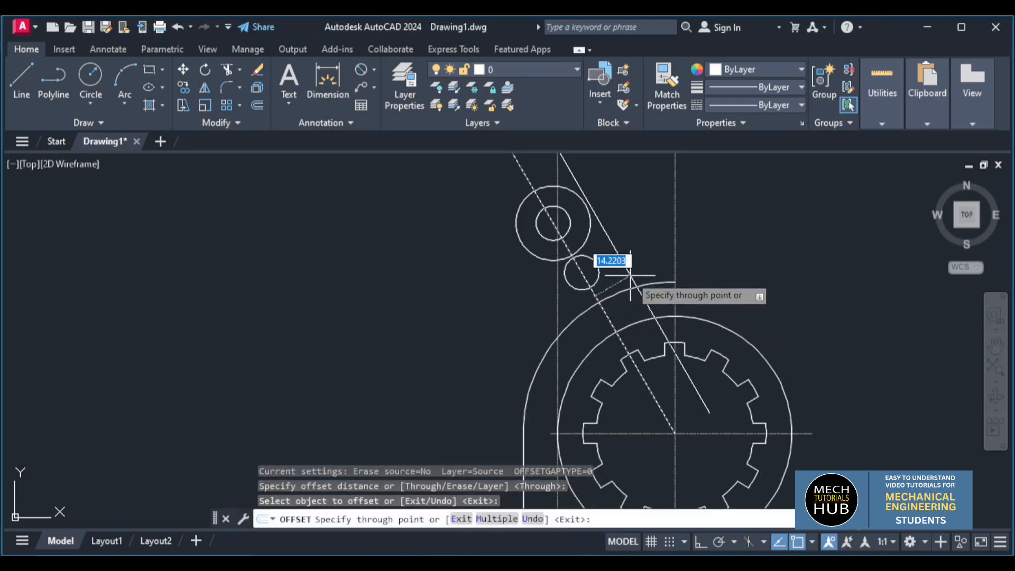
type("13")
key("Return")
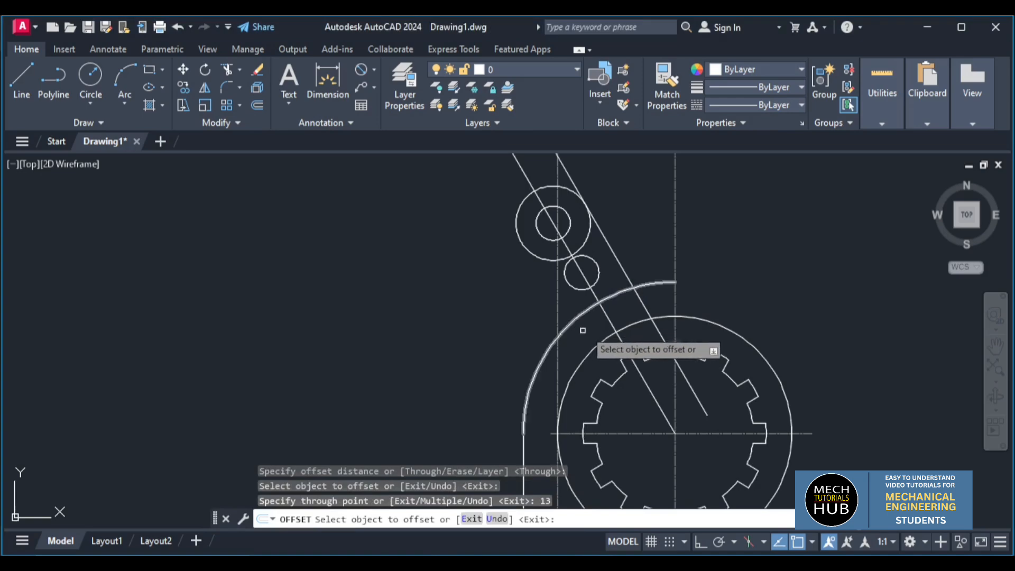
Step: Offset the inclined center line by 13 to its outer left side to form the arm's other edge
left_click(607, 318)
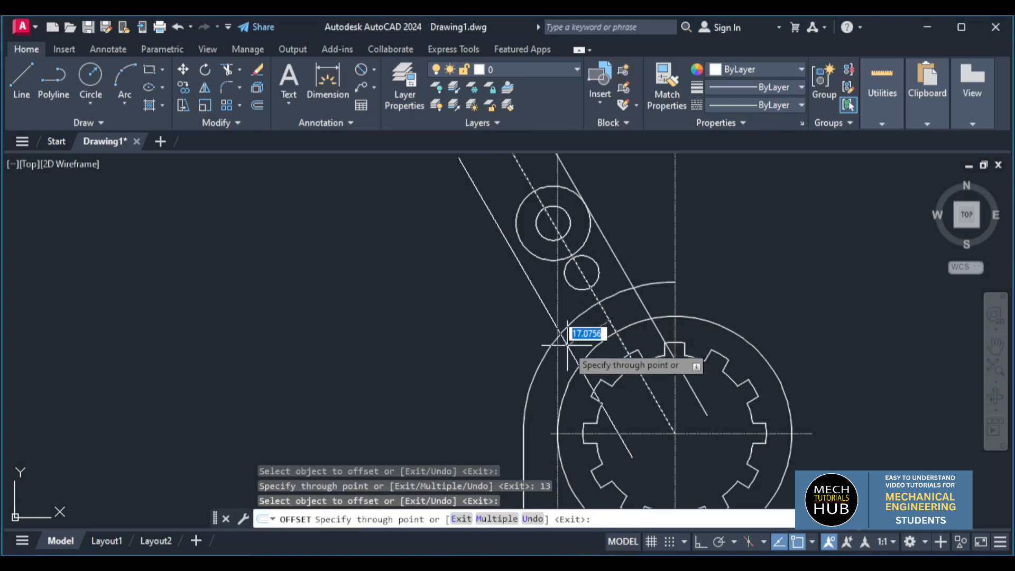
key("Return")
scroll(571, 325, "down", 2)
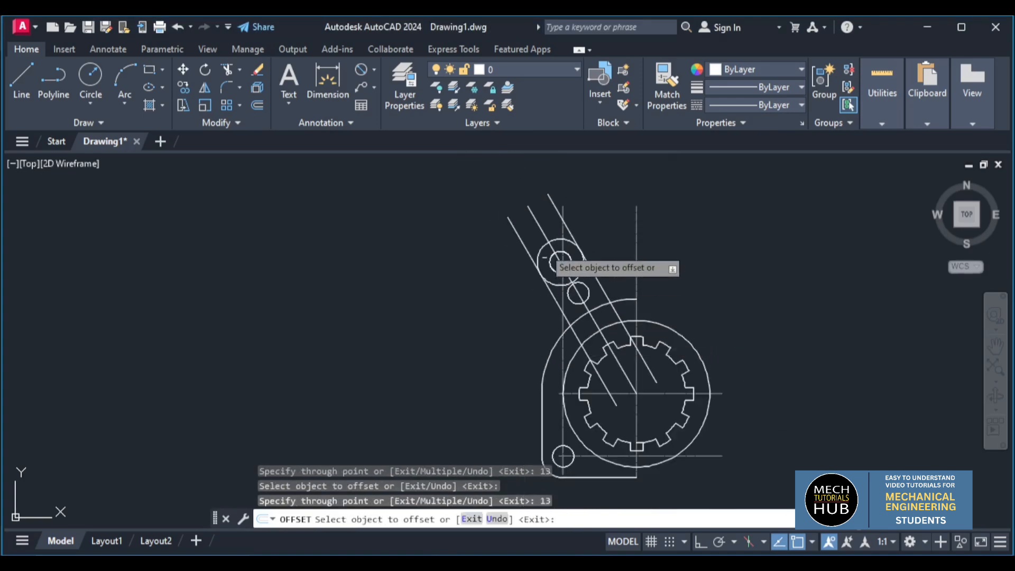
scroll(544, 245, "up", 2)
key("Escape")
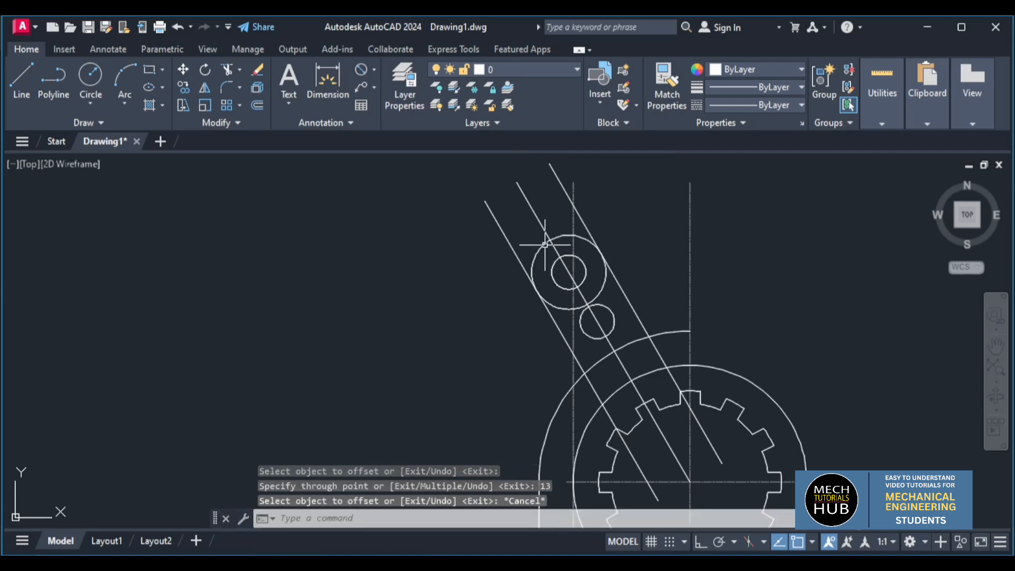
Step: Trim the upper ends of the three inclined lines that extend beyond the 13 radius circle
type("tr")
key("Return")
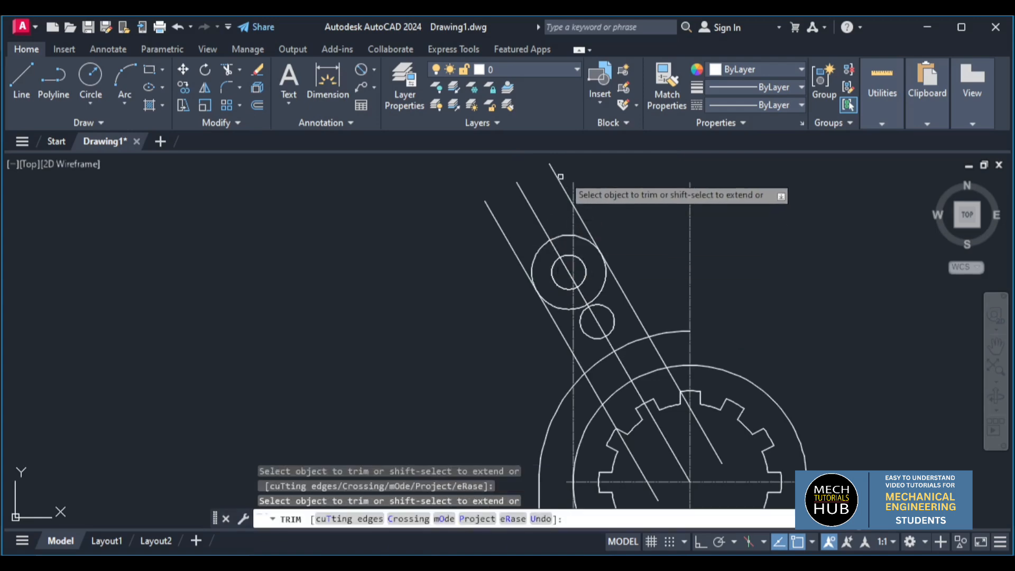
left_click(564, 174)
left_click(527, 202)
key("Return")
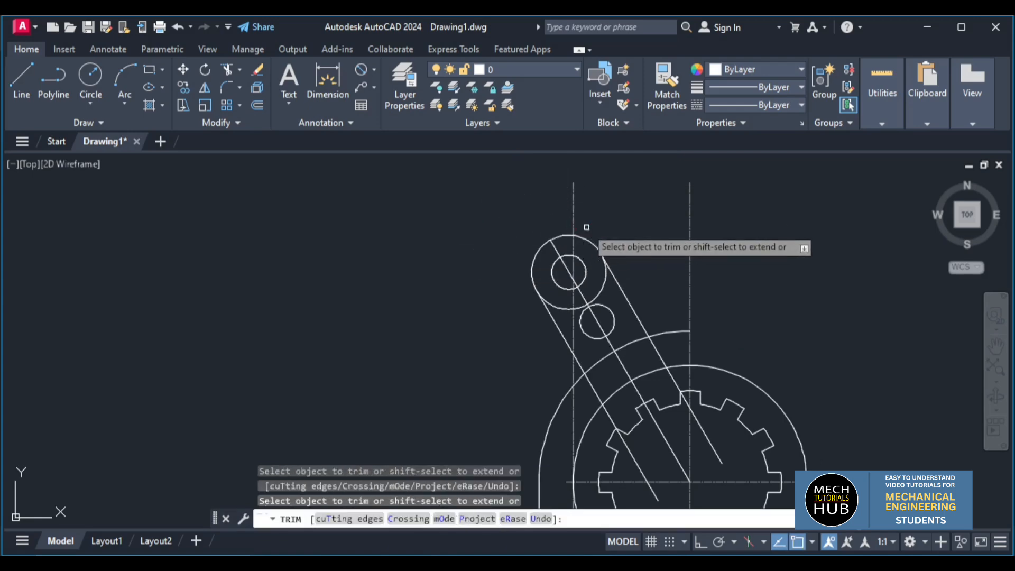
scroll(622, 430, "down", 3)
scroll(624, 423, "up", 5)
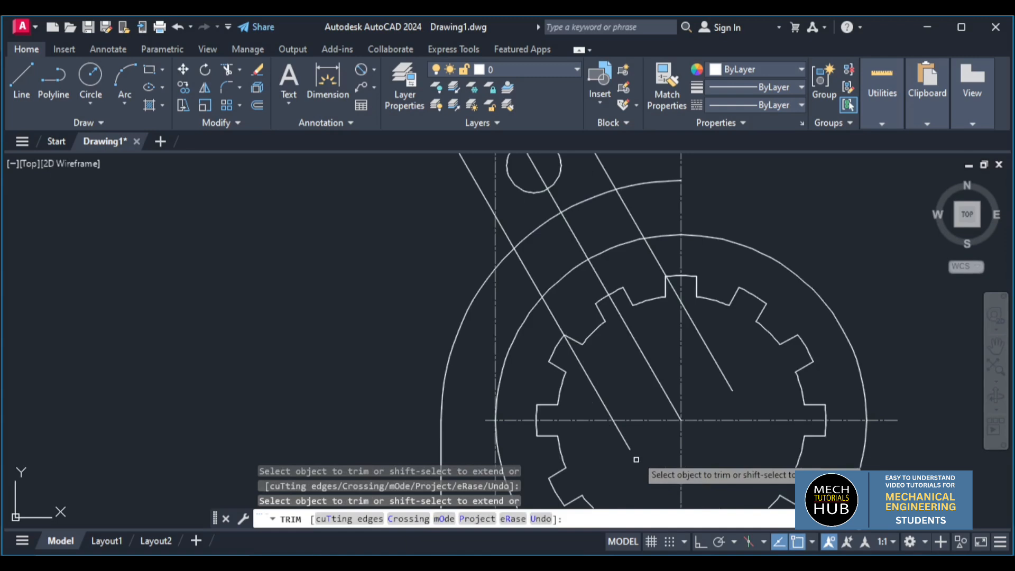
Step: Trim the arm's two edge lines between the outer arc and the 82 diameter circle, and trim the outer arc right of the left edge
left_click(530, 274)
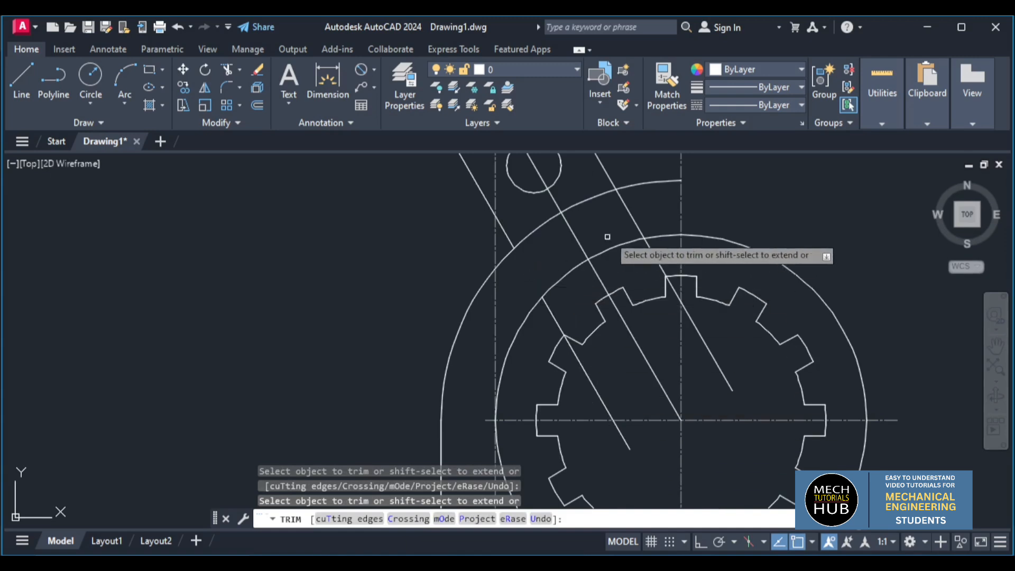
left_click(632, 216)
left_click(525, 213)
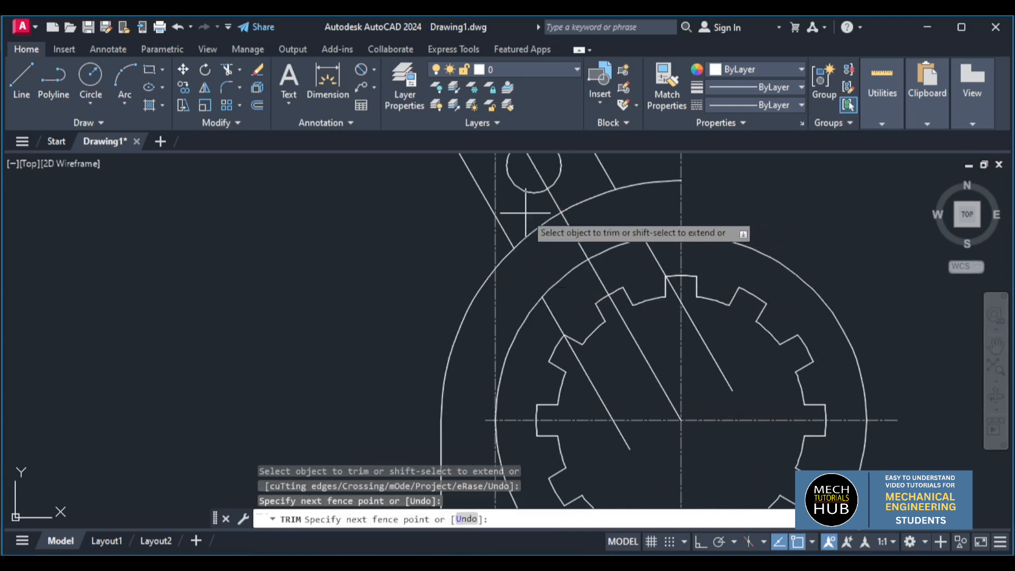
left_click(548, 239)
mouse_move(585, 186)
left_mouse_down()
mouse_move(612, 205)
mouse_move(645, 171)
left_mouse_up()
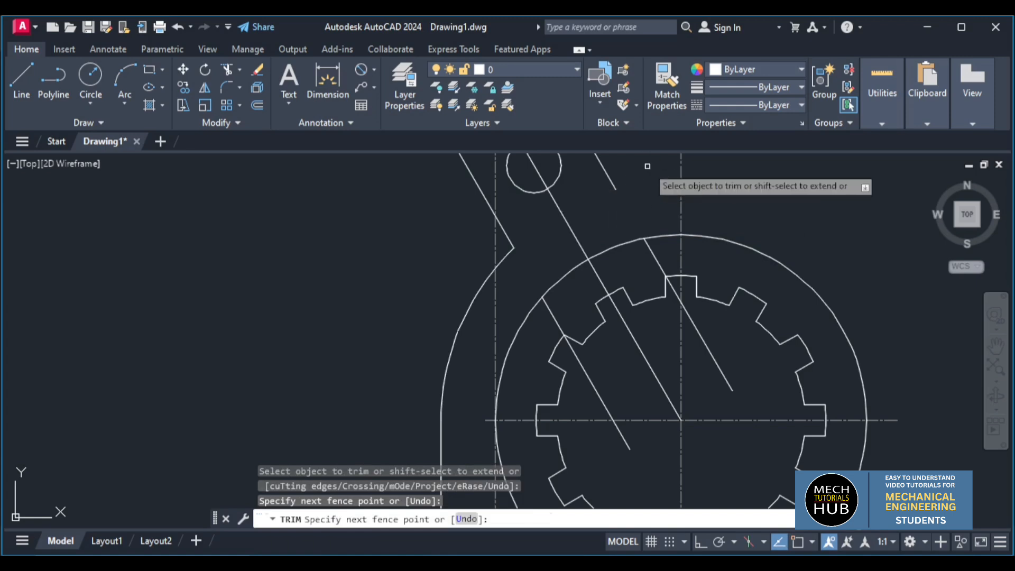
Step: Trim away the leftover portions of the three inclined lines inside the 82 diameter circle
left_click(654, 258)
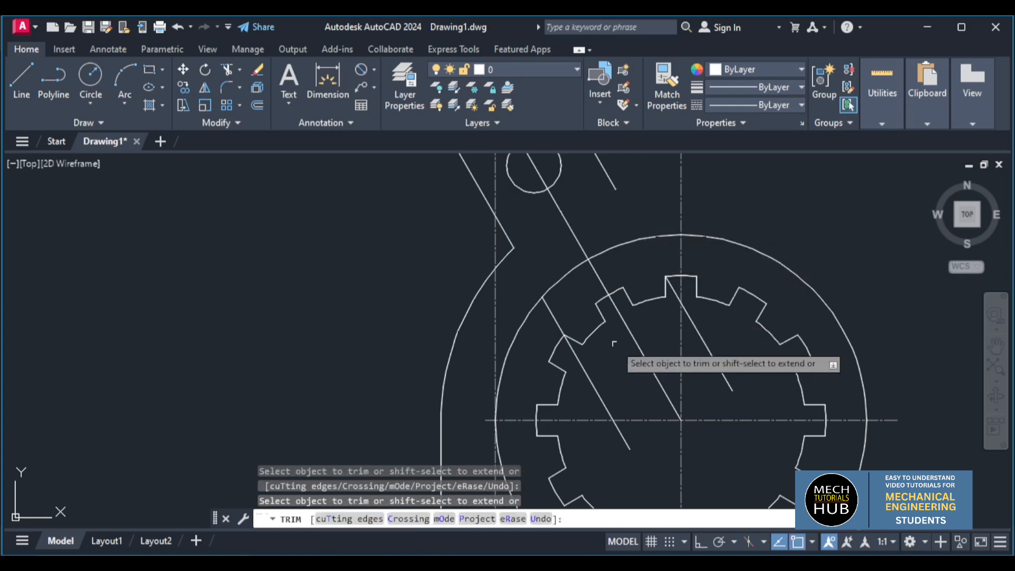
left_click(628, 337)
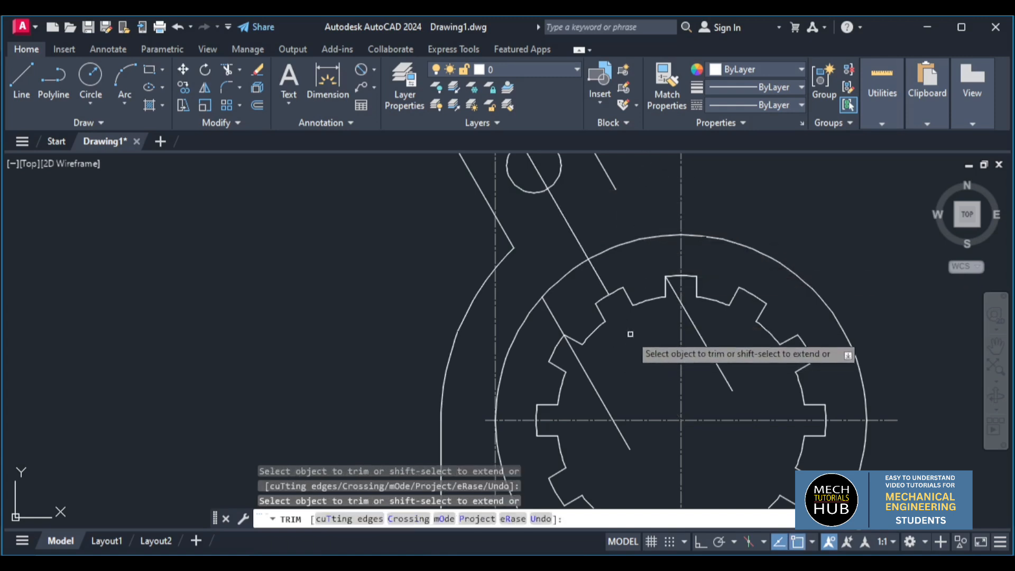
left_click(554, 320)
left_click(596, 272)
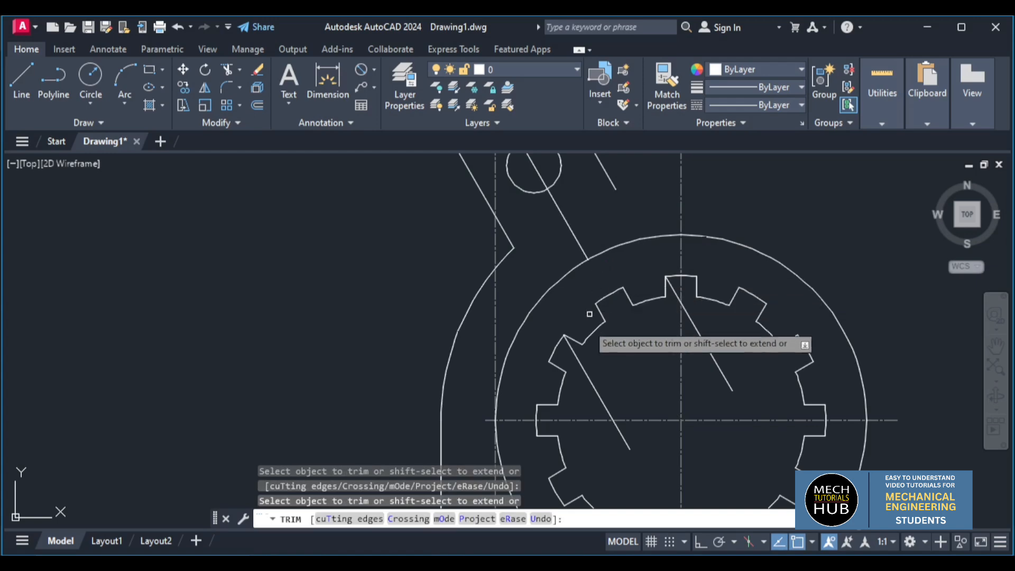
left_click(582, 374)
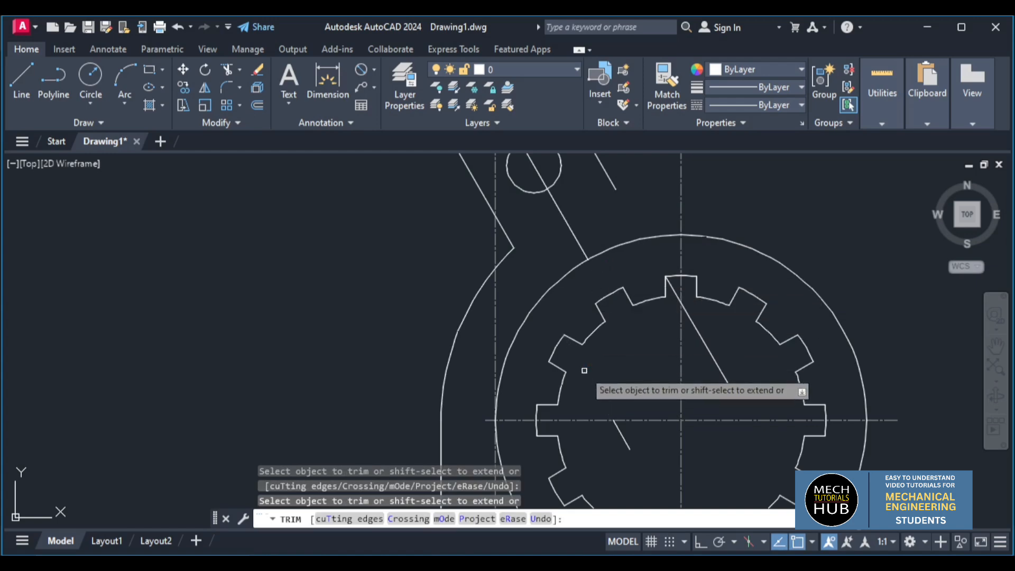
left_click(619, 429)
left_click_drag(694, 357, 712, 333)
scroll(676, 288, "up", 5)
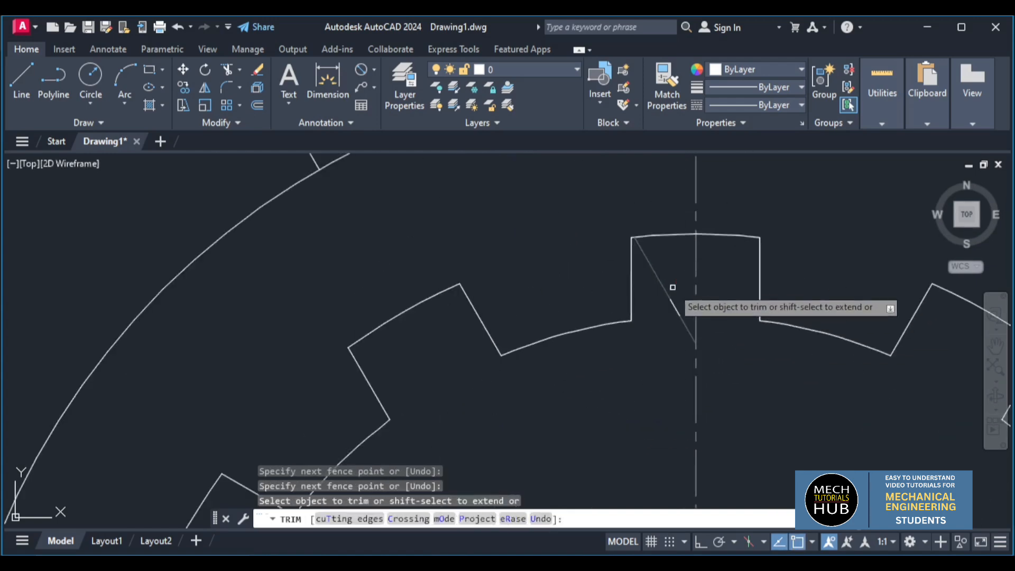
left_click(672, 283)
left_click(662, 294)
key("Return")
scroll(639, 359, "down", 5)
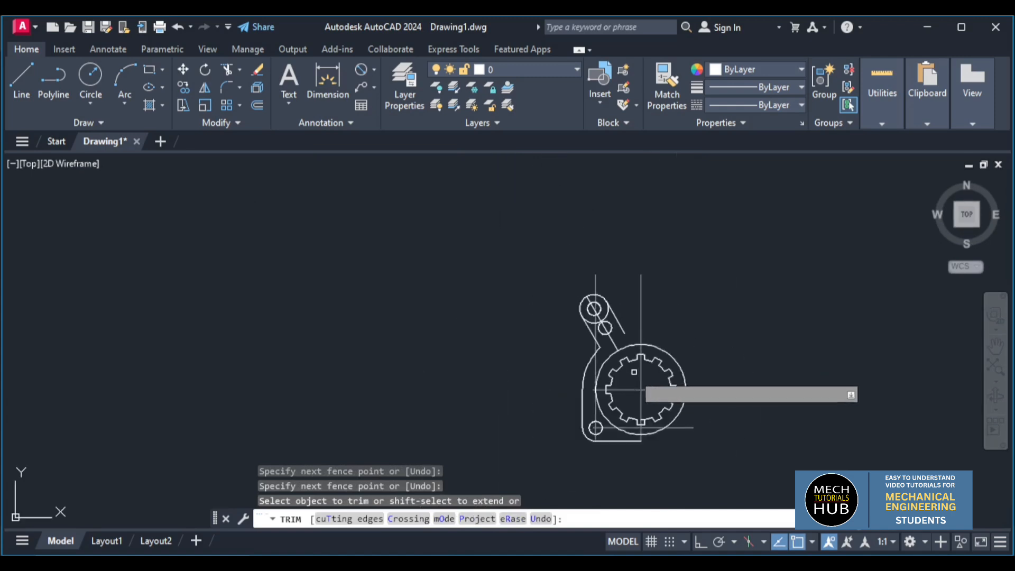
scroll(634, 380, "up", 3)
scroll(631, 377, "down", 4)
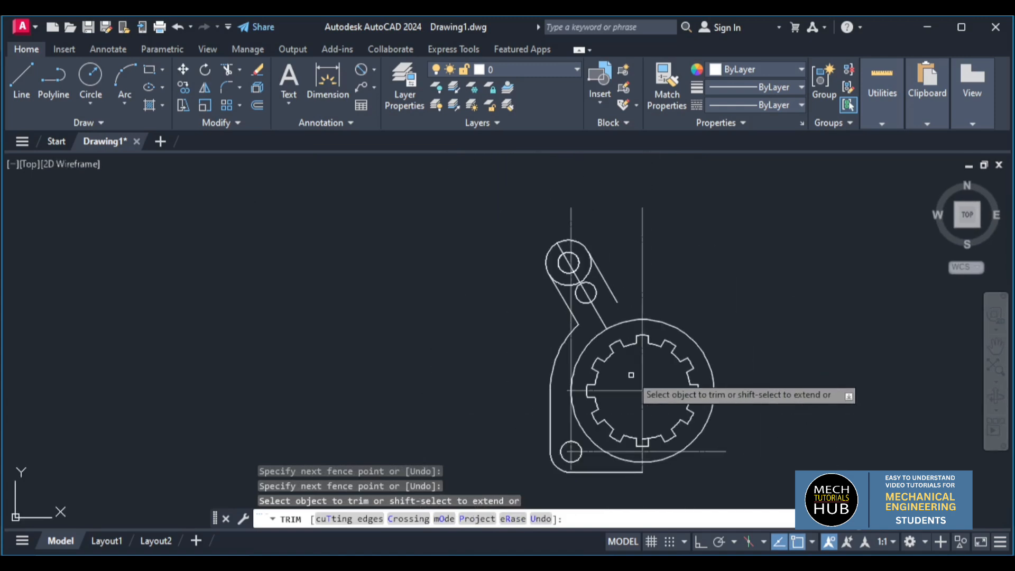
key("Escape")
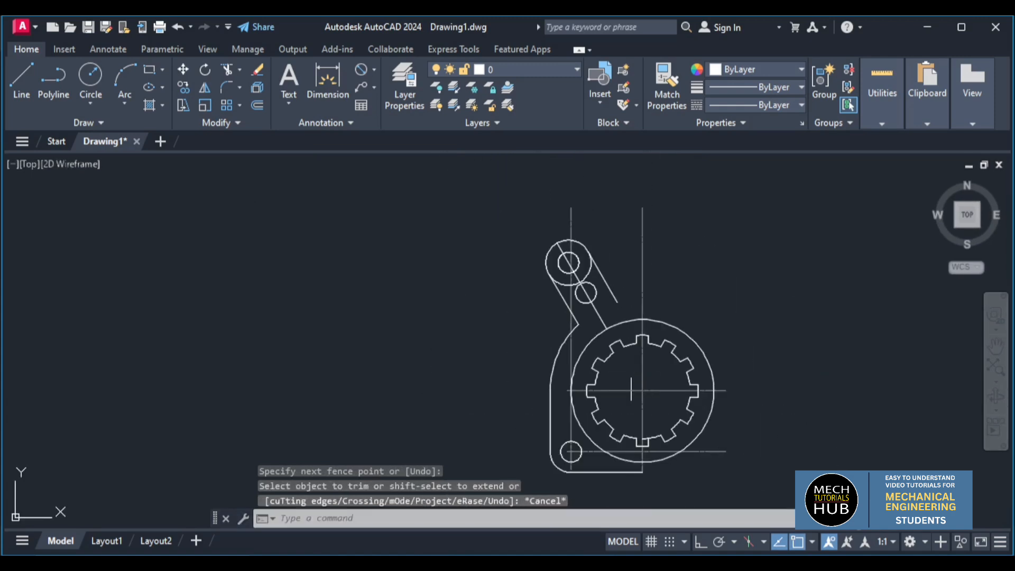
Step: Extend the arm's right edge line down to the 82 diameter circle
type("ex")
key("Return")
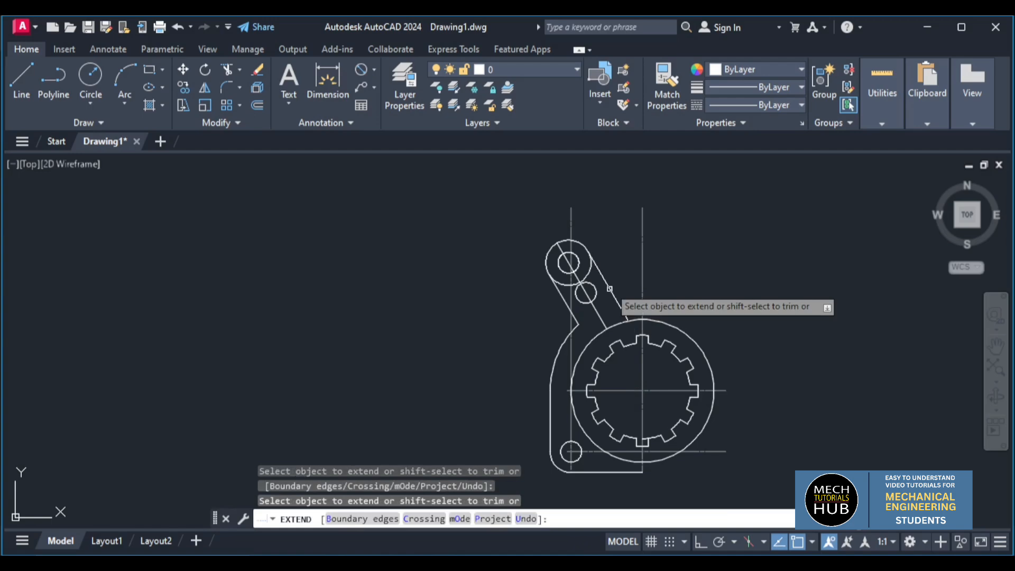
key("Escape")
scroll(572, 320, "up", 4)
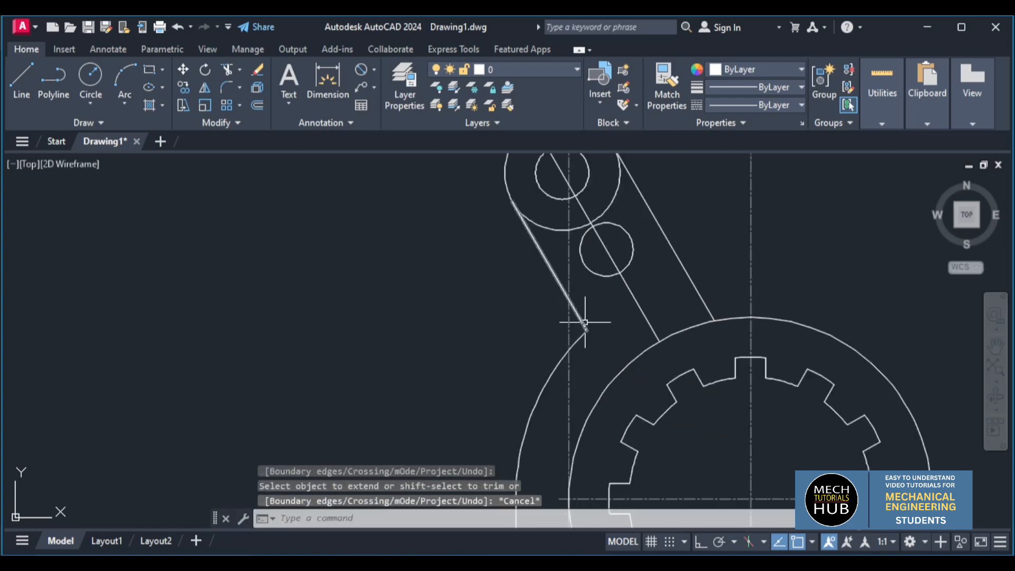
type("tr")
key("Return")
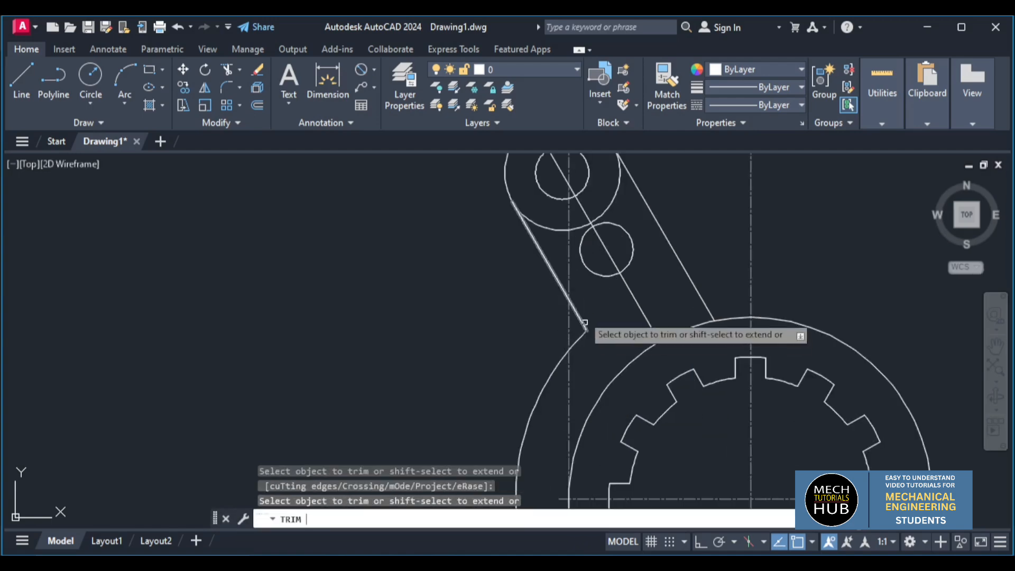
scroll(571, 224, "up", 2)
mouse_move(540, 222)
left_mouse_down()
mouse_move(580, 226)
mouse_move(611, 199)
mouse_move(649, 218)
left_mouse_up()
key("ctrl+z")
mouse_move(586, 221)
left_mouse_down()
mouse_move(577, 220)
mouse_move(579, 247)
left_mouse_up()
scroll(576, 243, "down", 6)
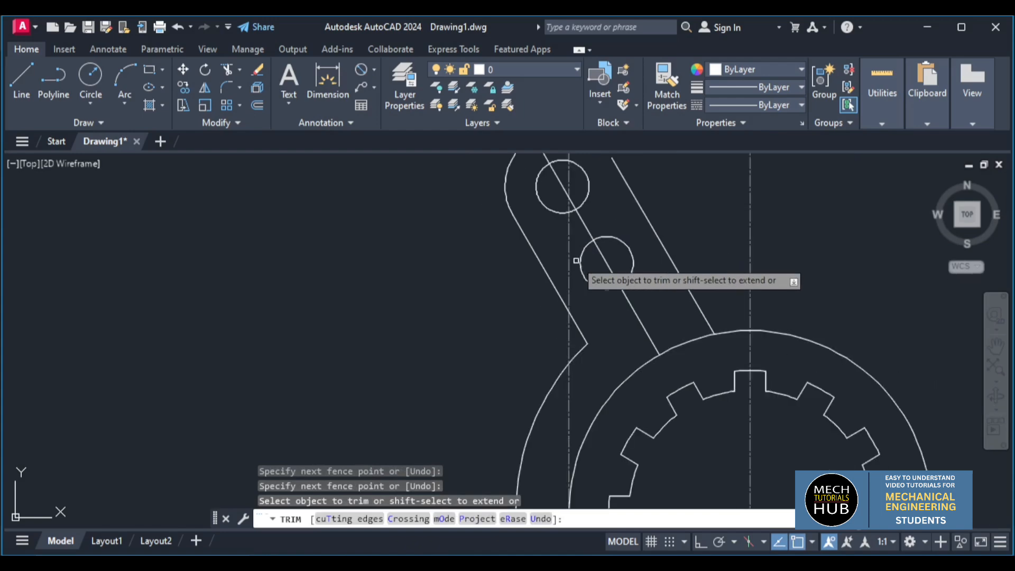
scroll(575, 235, "up", 2)
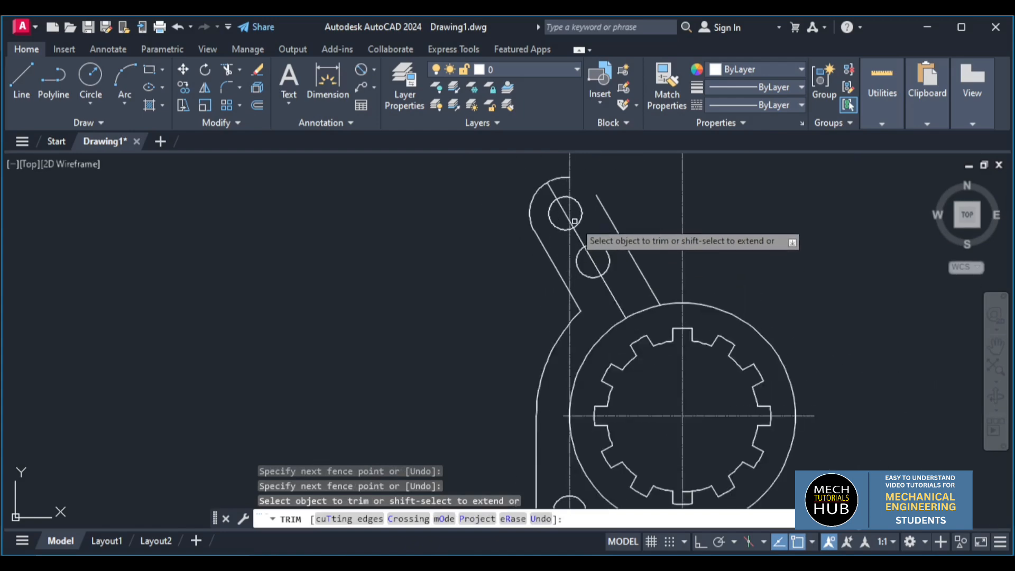
scroll(575, 221, "up", 3)
key("ctrl+z")
scroll(579, 268, "down", 4)
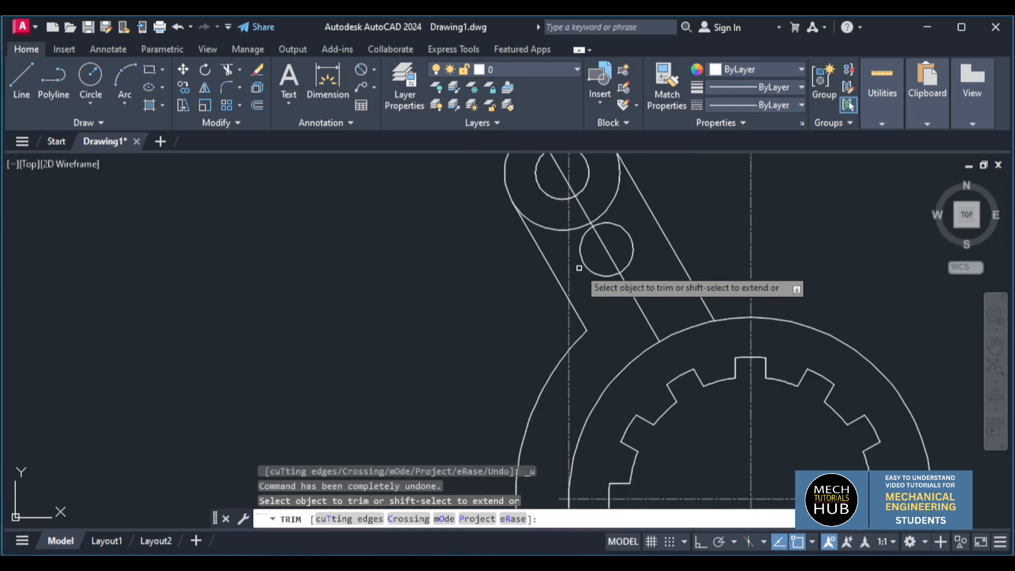
Step: Trim the 13 radius circle inside the arm between the right edge line and the inclined center line
scroll(581, 222, "up", 5)
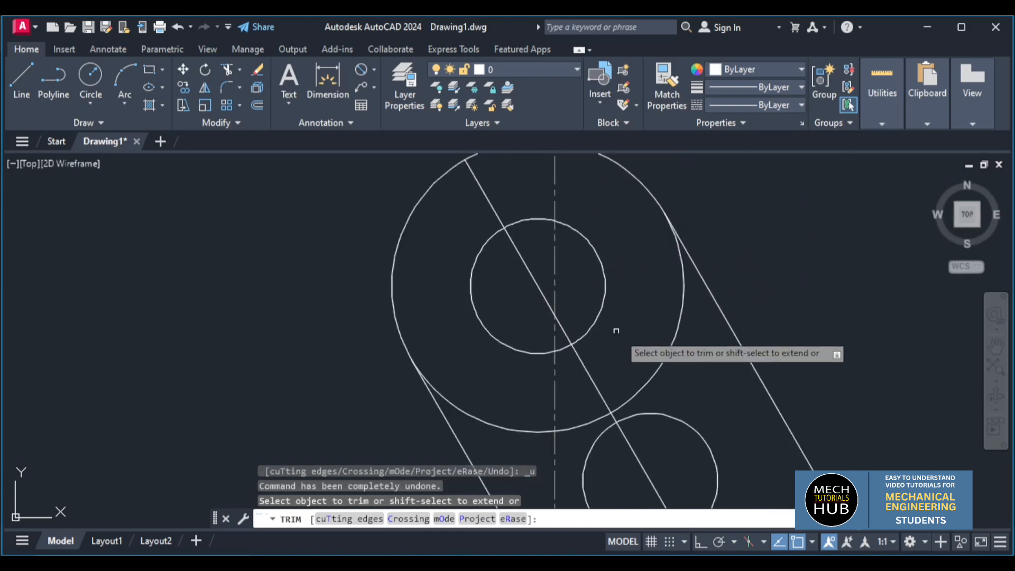
scroll(627, 344, "down", 3)
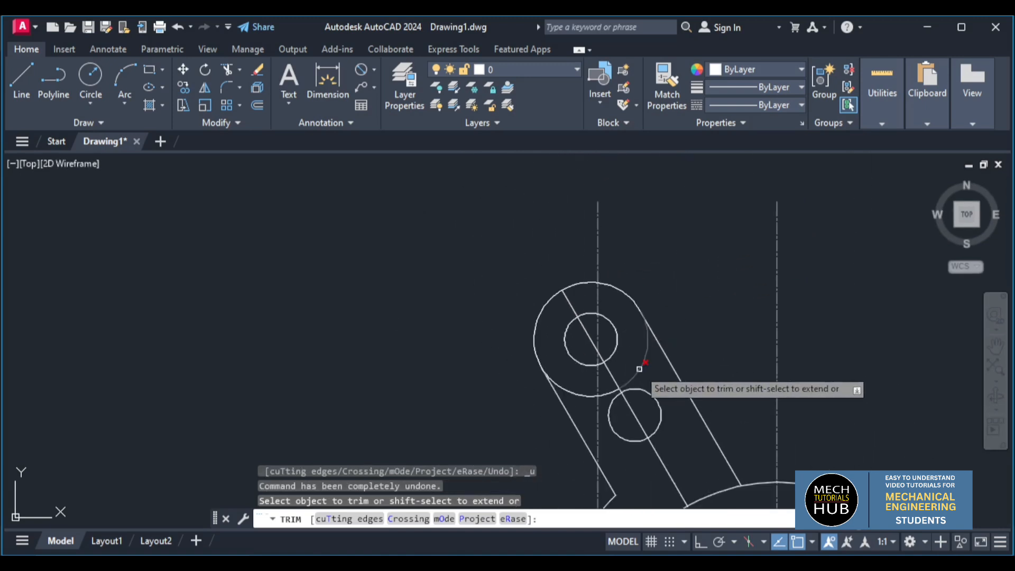
key("Escape")
key("Return")
left_click(639, 368)
scroll(641, 369, "up", 6)
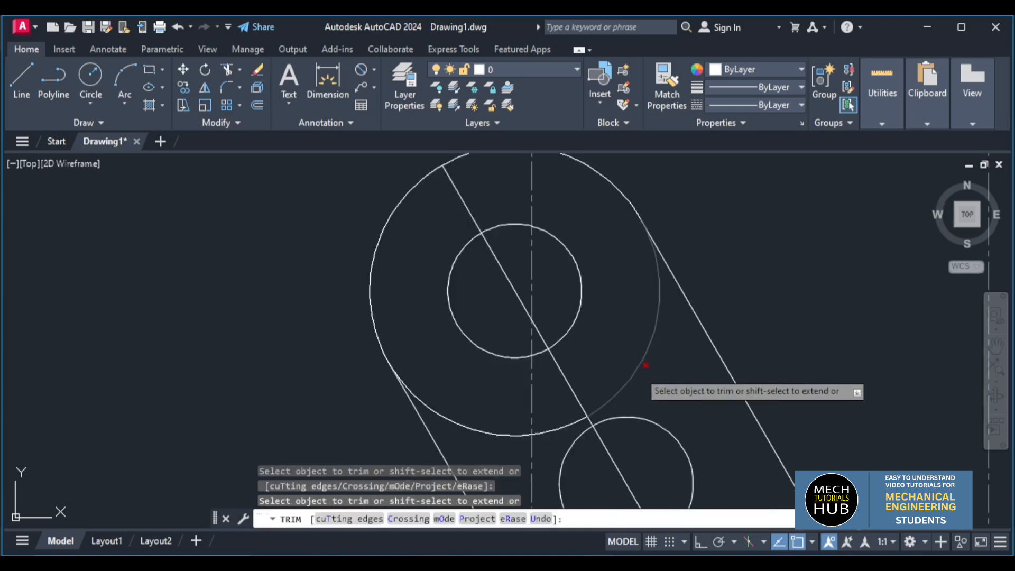
left_click(653, 370)
left_click(628, 327)
scroll(629, 329, "down", 6)
Step: Trim the remaining lower part of the 13 radius circle between the center line and the arm's left edge
scroll(594, 368, "up", 5)
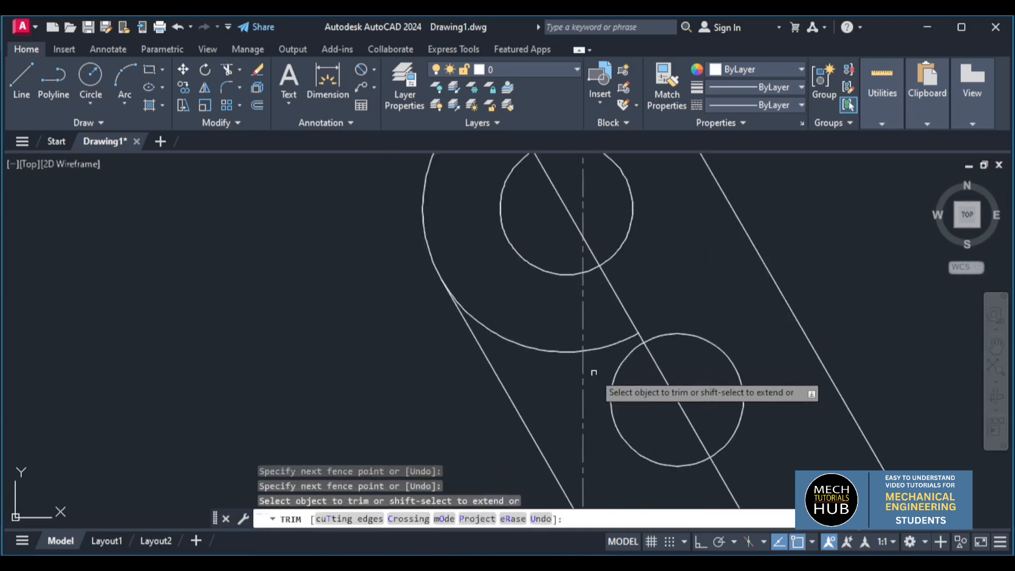
left_click(522, 381)
left_click(520, 329)
key("Return")
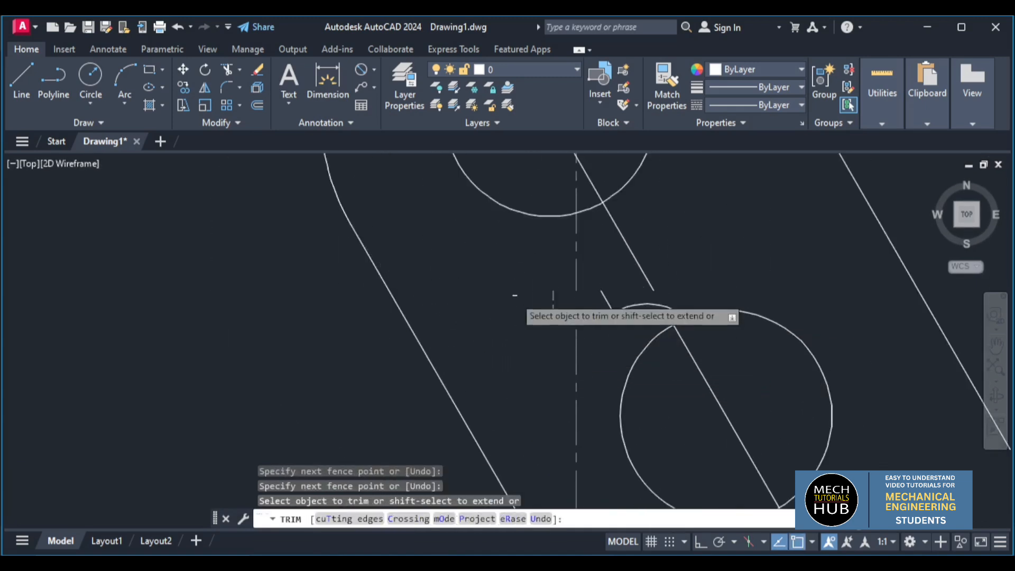
scroll(514, 312, "down", 5)
key("Escape")
Step: Check the corner radius in the reference image, and fillet the outer arc and the arm's left edge with radius 12
scroll(518, 320, "up", 4)
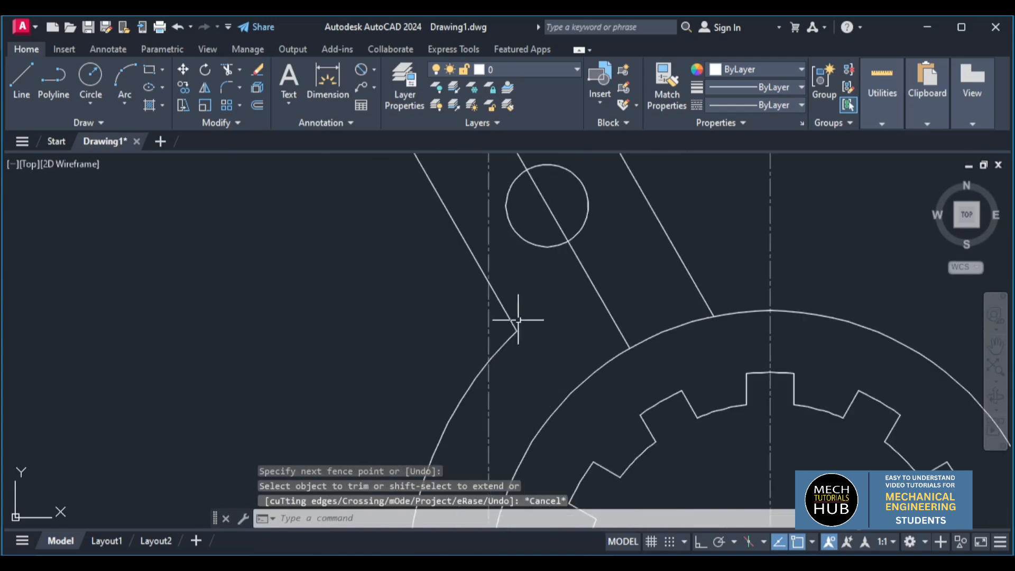
key("alt+Tab")
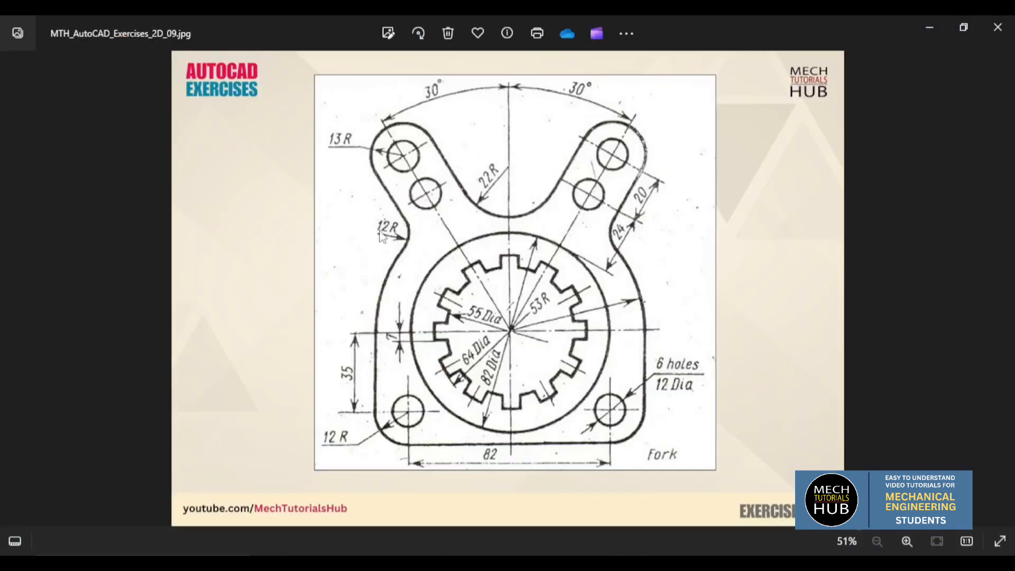
key("alt+Tab")
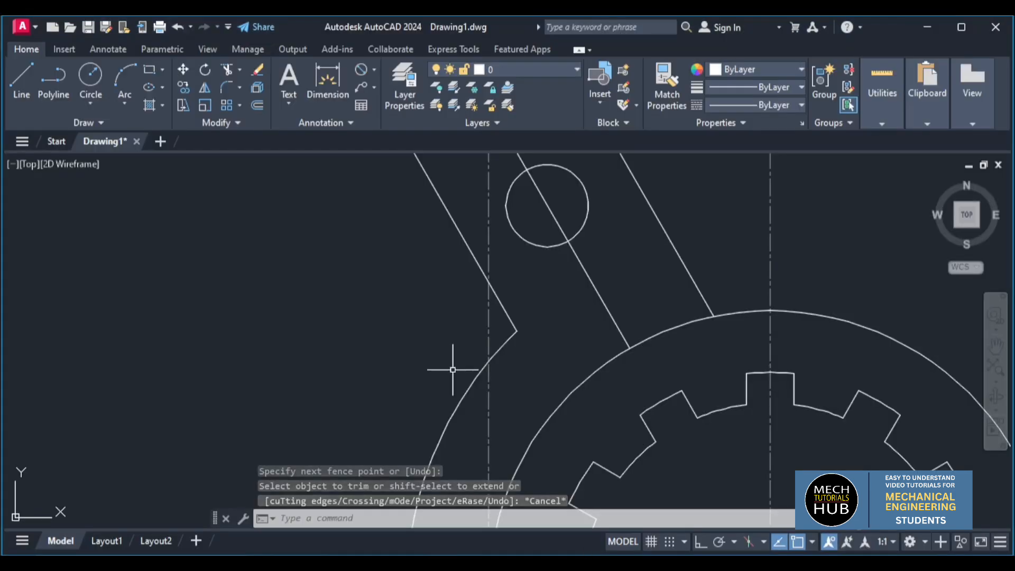
left_click(226, 87)
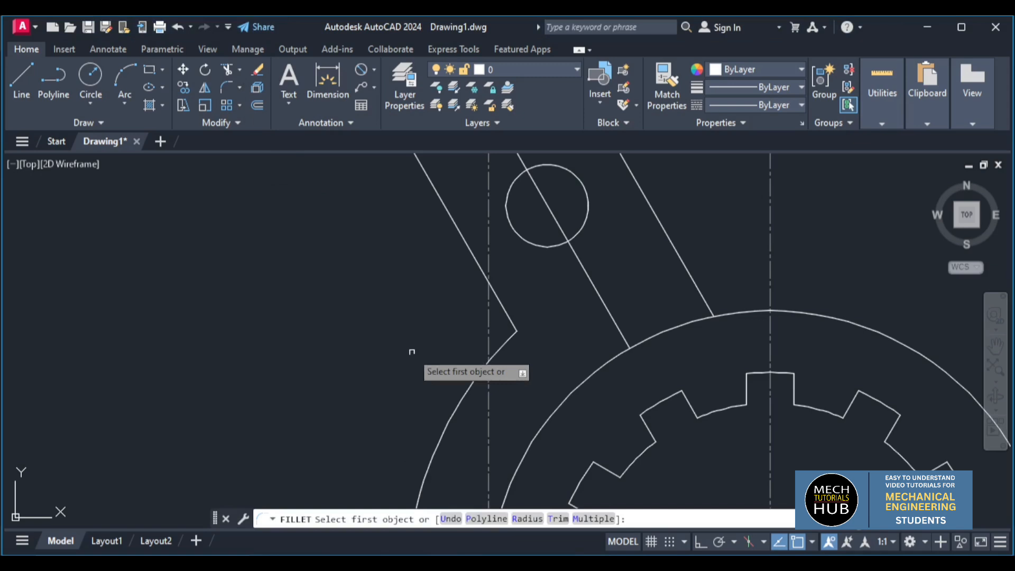
left_click(467, 400)
left_click(617, 520)
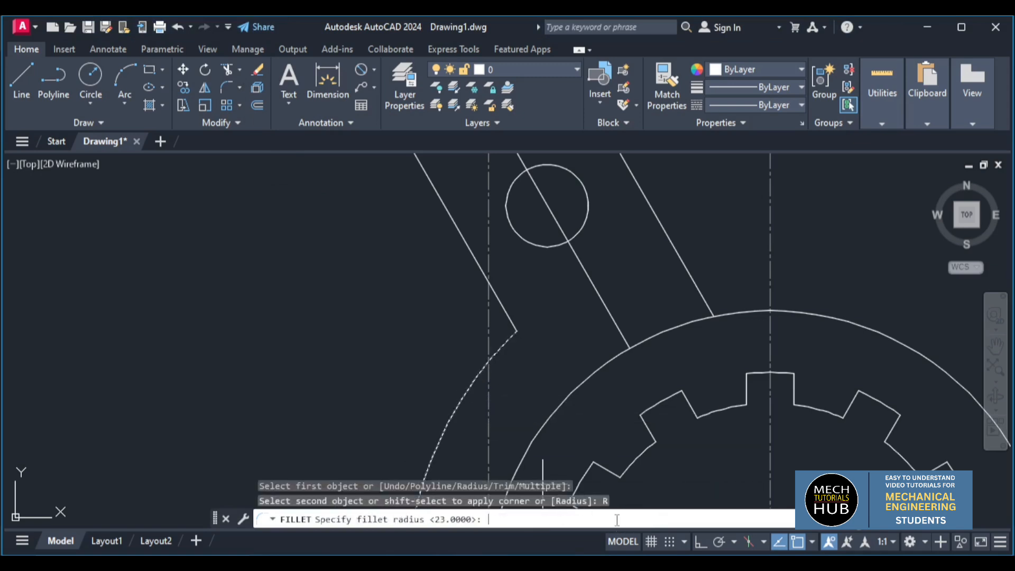
type("12")
key("Return")
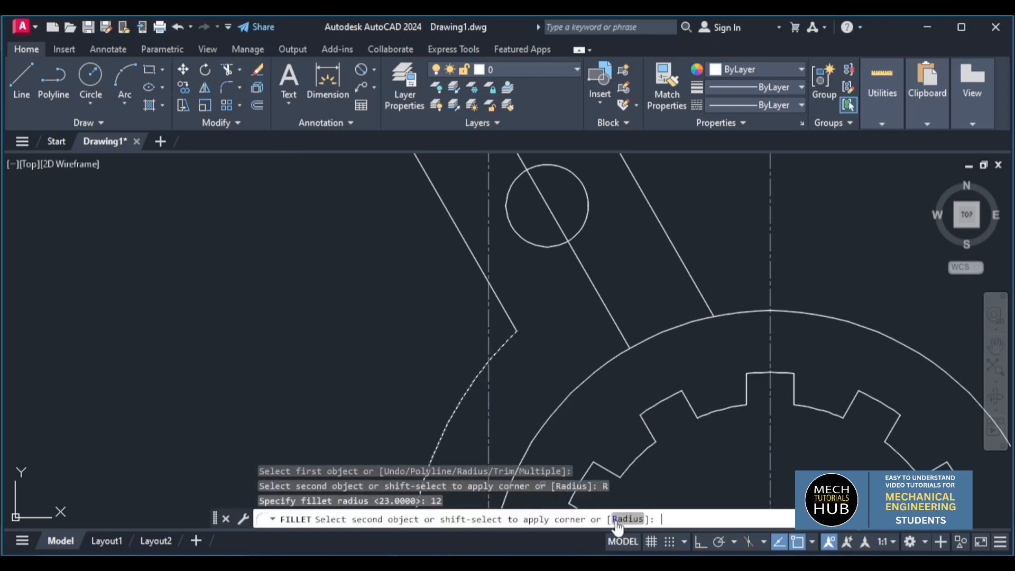
left_click(505, 316)
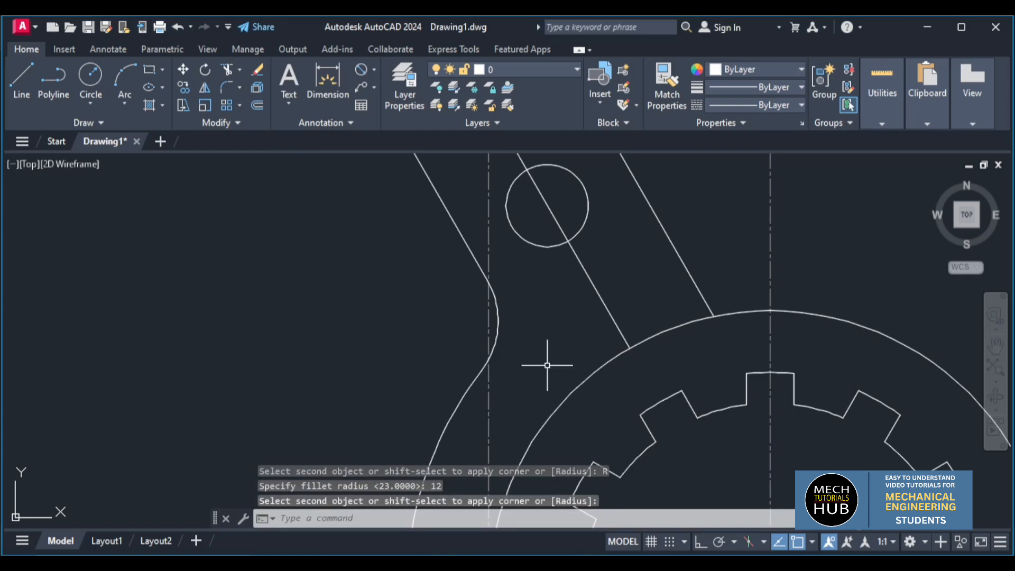
scroll(547, 365, "down", 5)
scroll(547, 365, "up", 3)
scroll(554, 379, "down", 2)
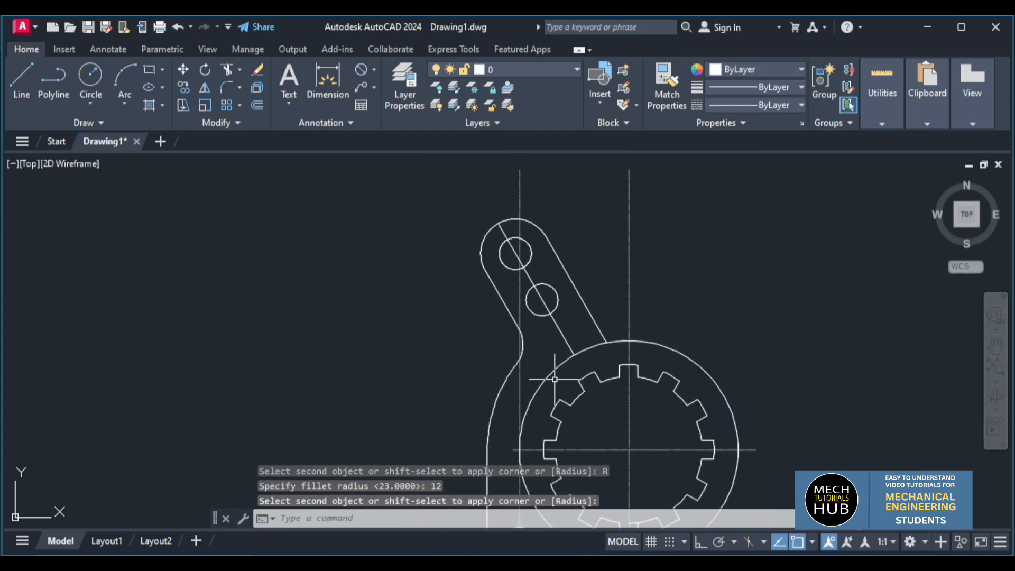
Step: Check the arm in the reference image, and give its inclined center line the CENTERX2 linetype and a gray color
left_click(357, 564)
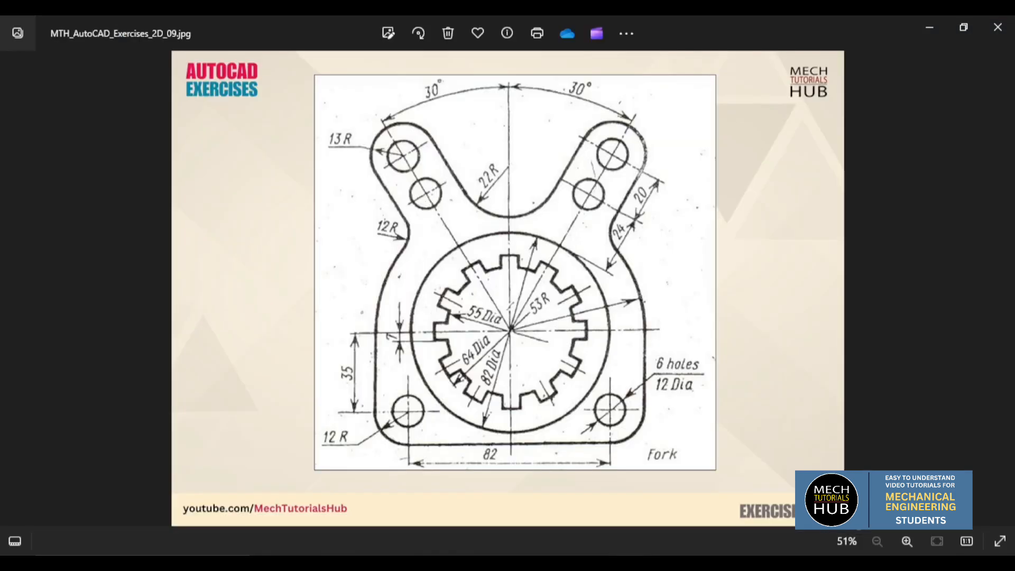
left_click(357, 564)
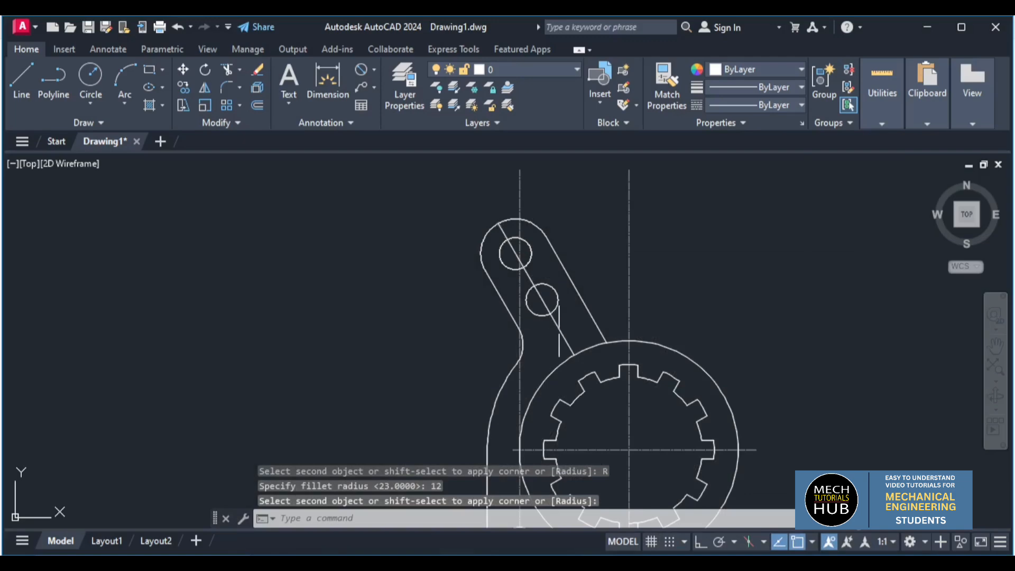
left_click(558, 331)
left_click(731, 105)
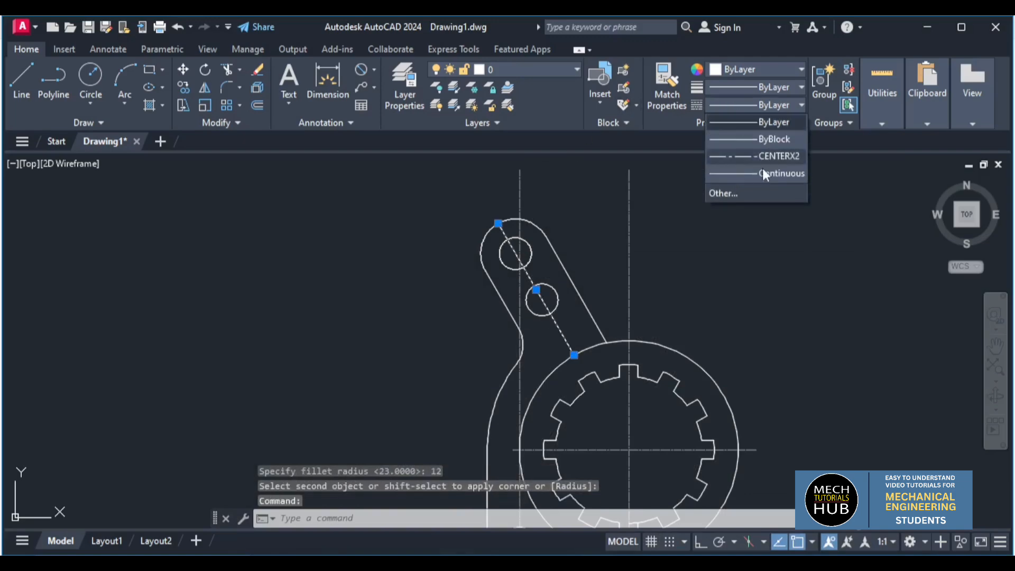
left_click(778, 156)
left_click(778, 72)
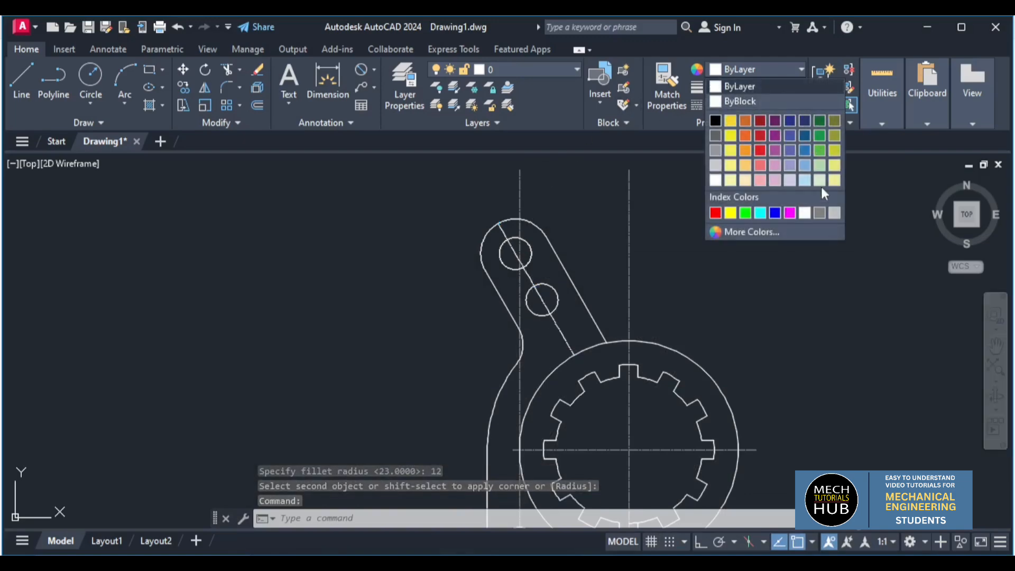
left_click(822, 214)
key("Escape")
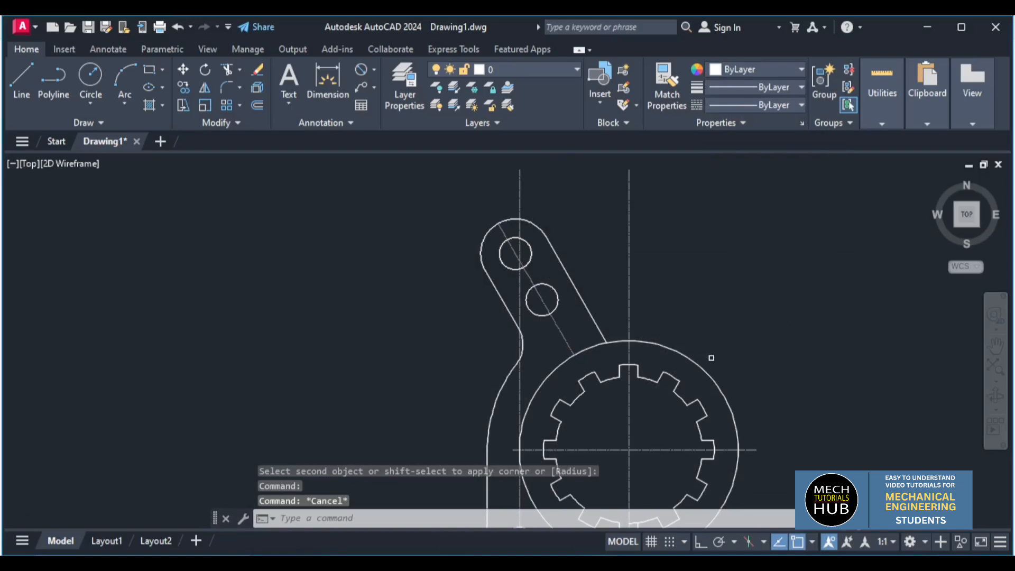
Step: Mirror the plate's left-half outline, corner hole and left arm with its two holes about the vertical center line, keeping the source objects
scroll(682, 396, "down", 4)
scroll(688, 407, "up", 2)
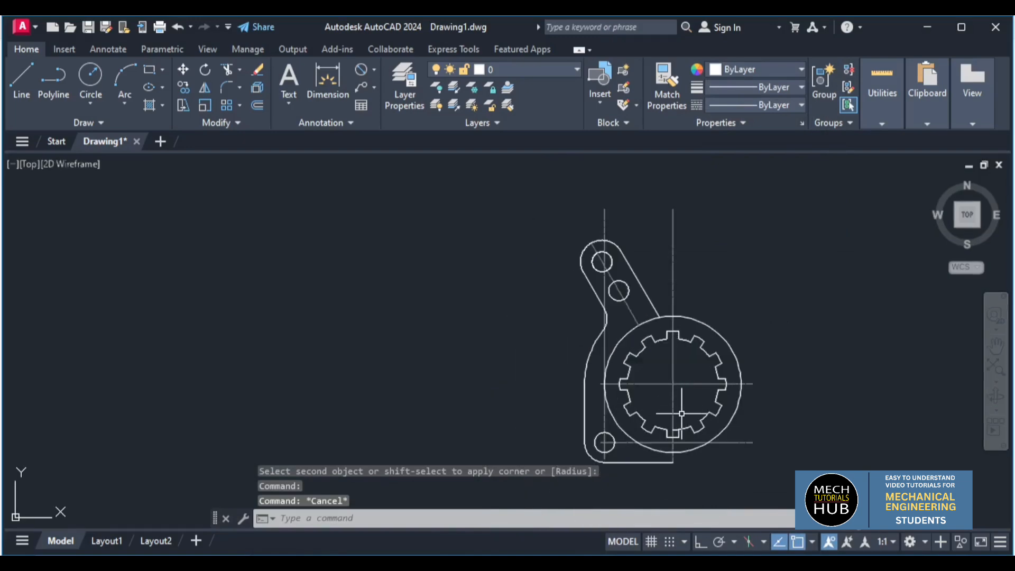
scroll(630, 467, "up", 4)
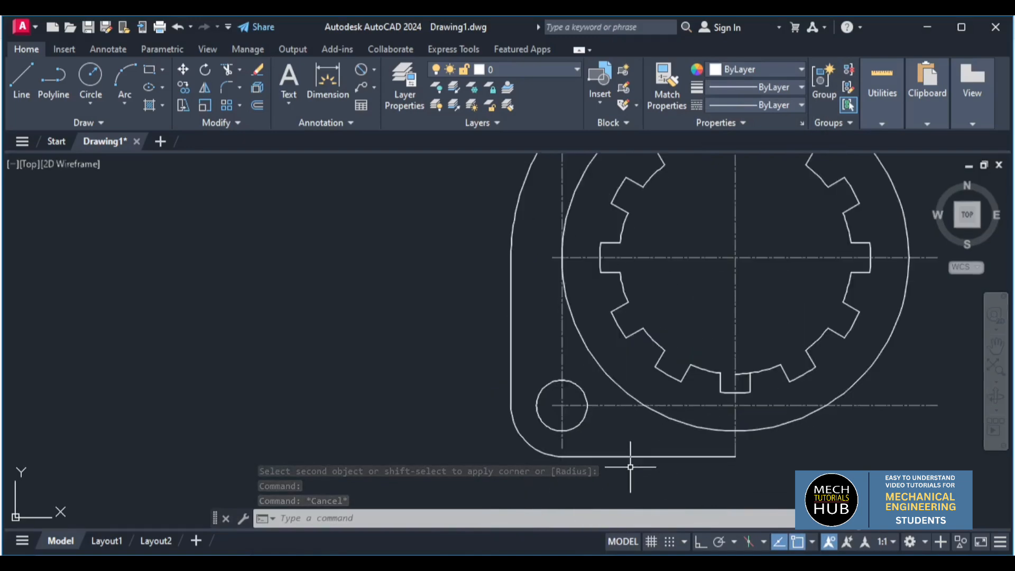
left_click(625, 456)
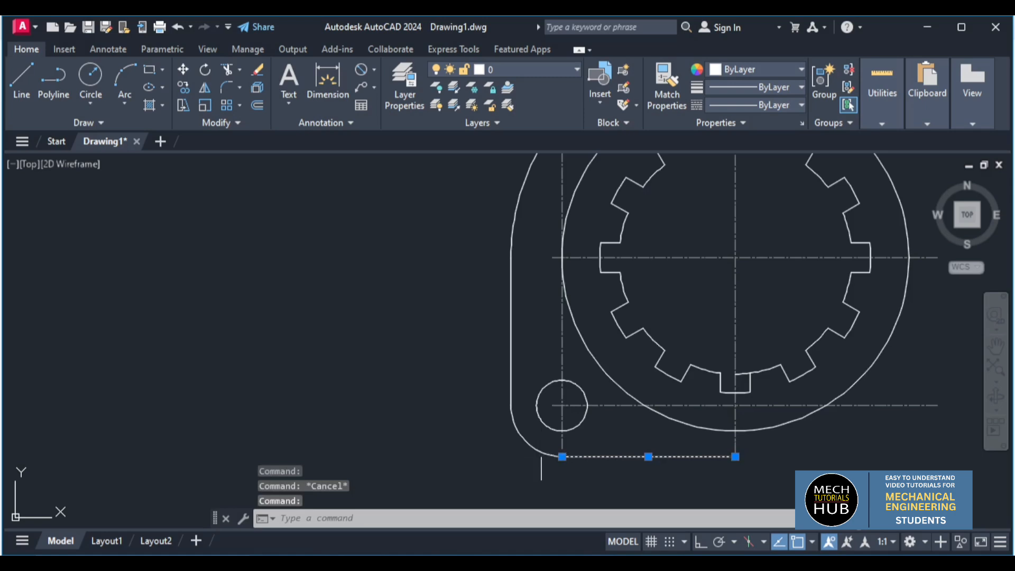
left_click(508, 412)
left_click(510, 384)
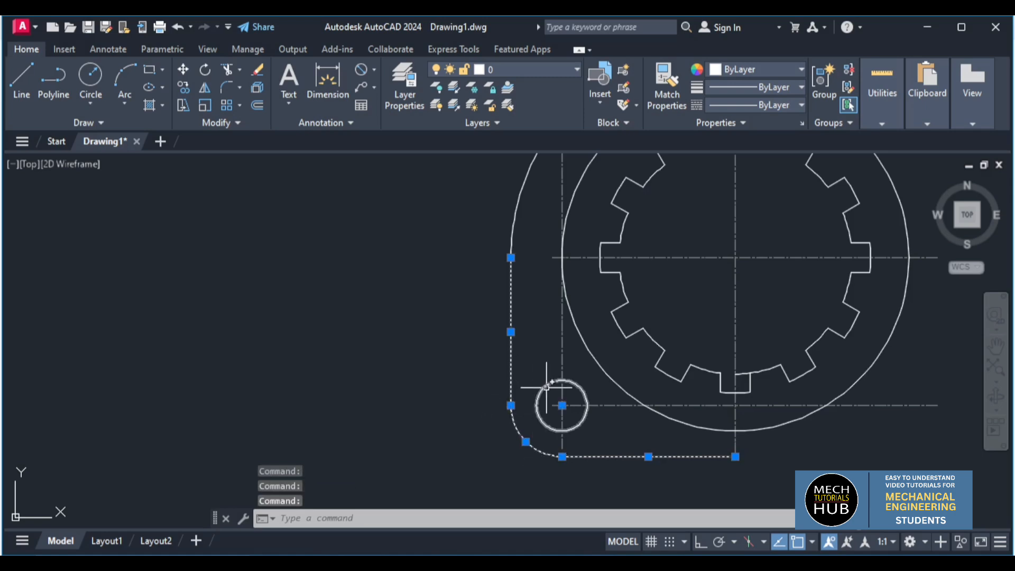
scroll(546, 387, "down", 4)
scroll(550, 290, "up", 4)
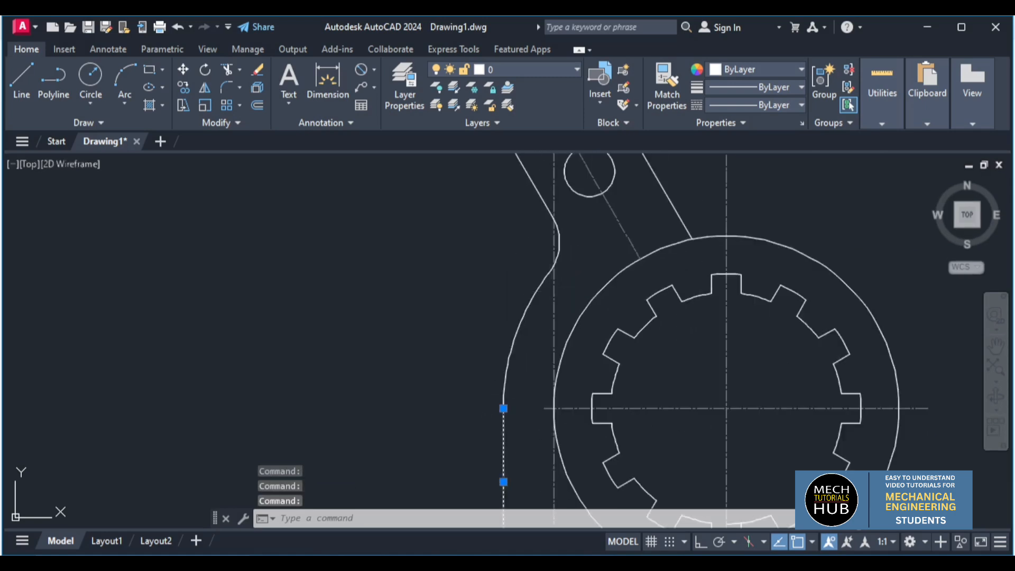
left_click(534, 295)
scroll(559, 248, "down", 5)
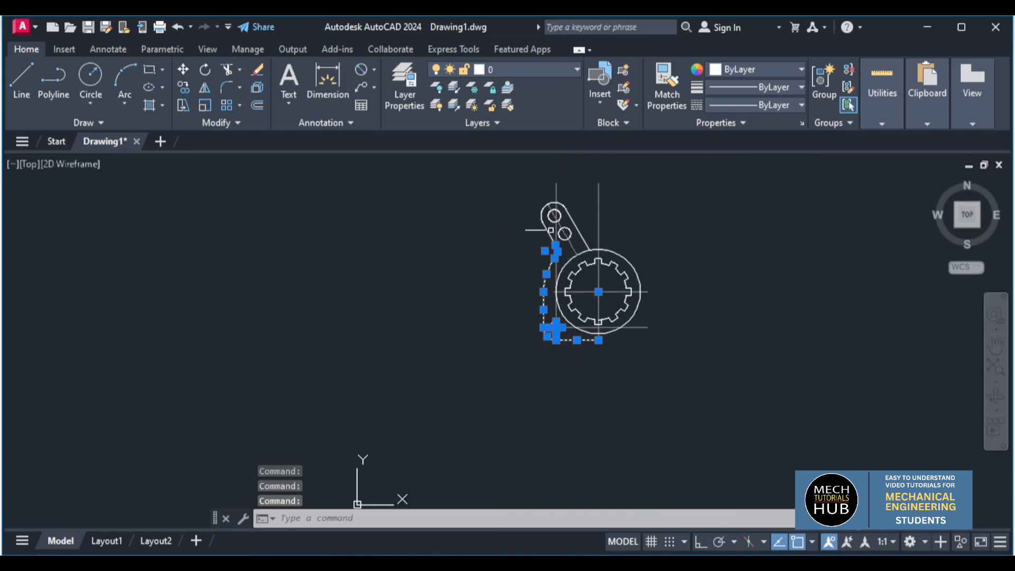
scroll(539, 254, "up", 5)
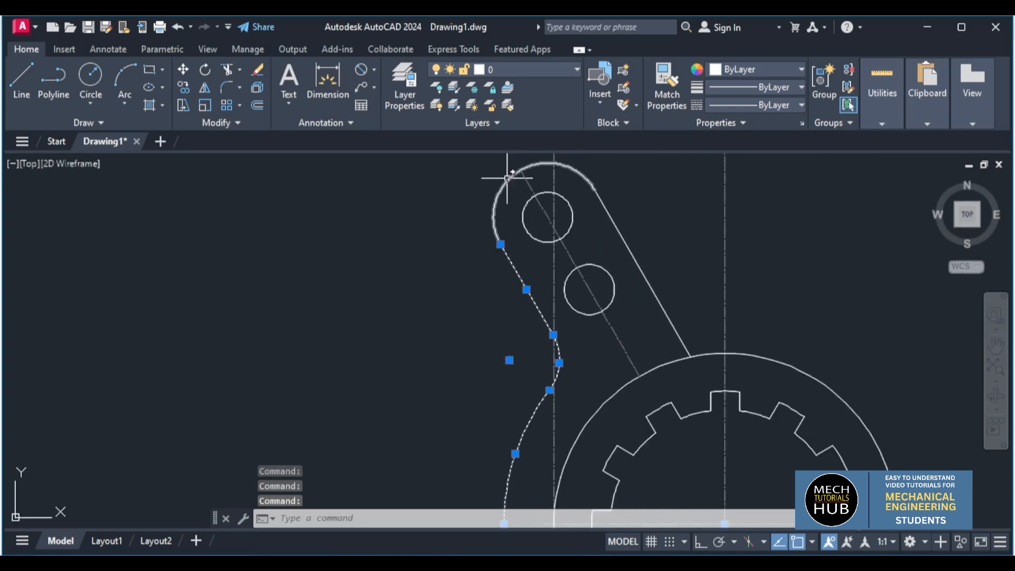
left_click(604, 213)
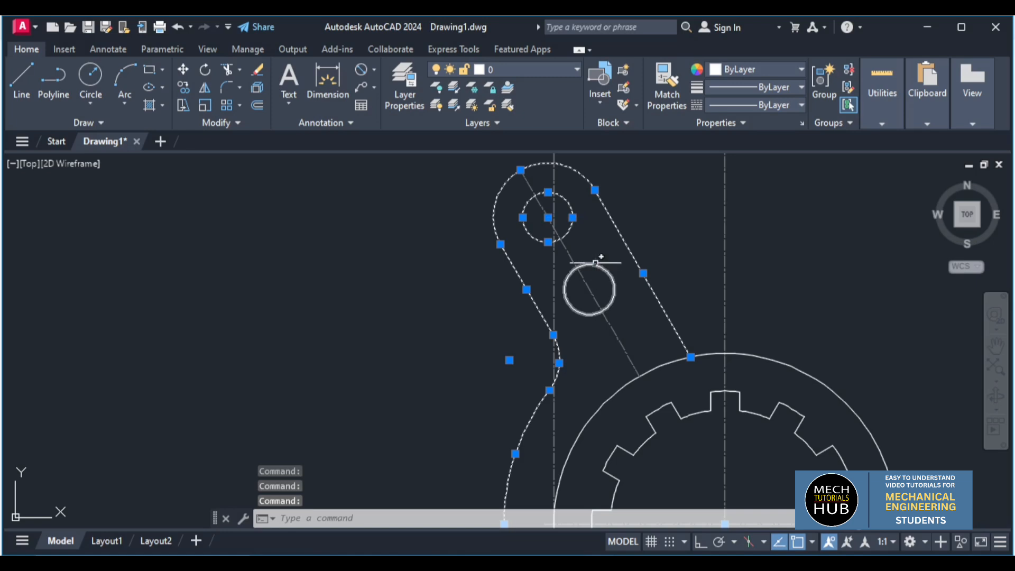
scroll(593, 267, "down", 5)
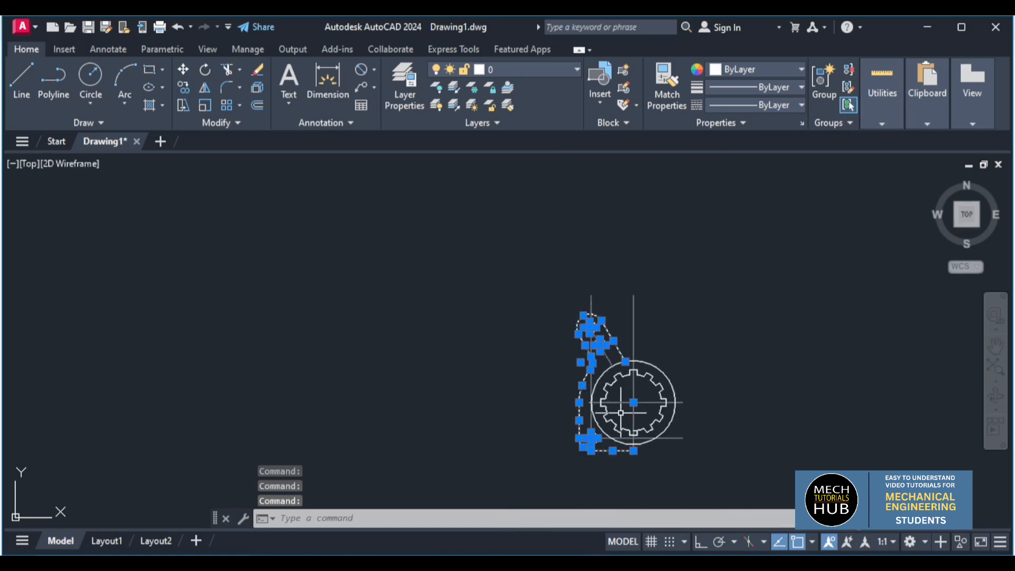
scroll(620, 413, "up", 2)
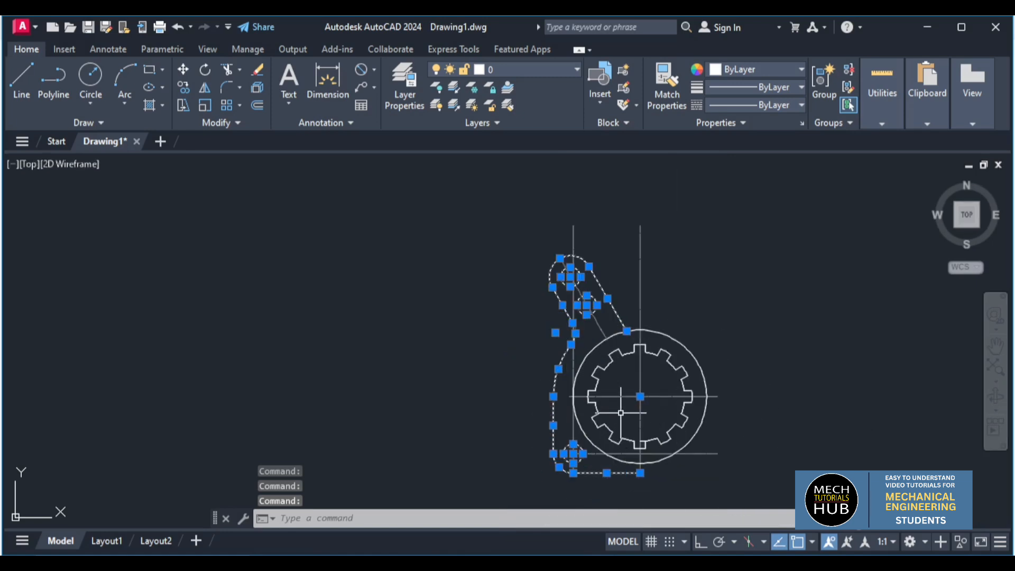
left_click(206, 88)
scroll(652, 439, "up", 4)
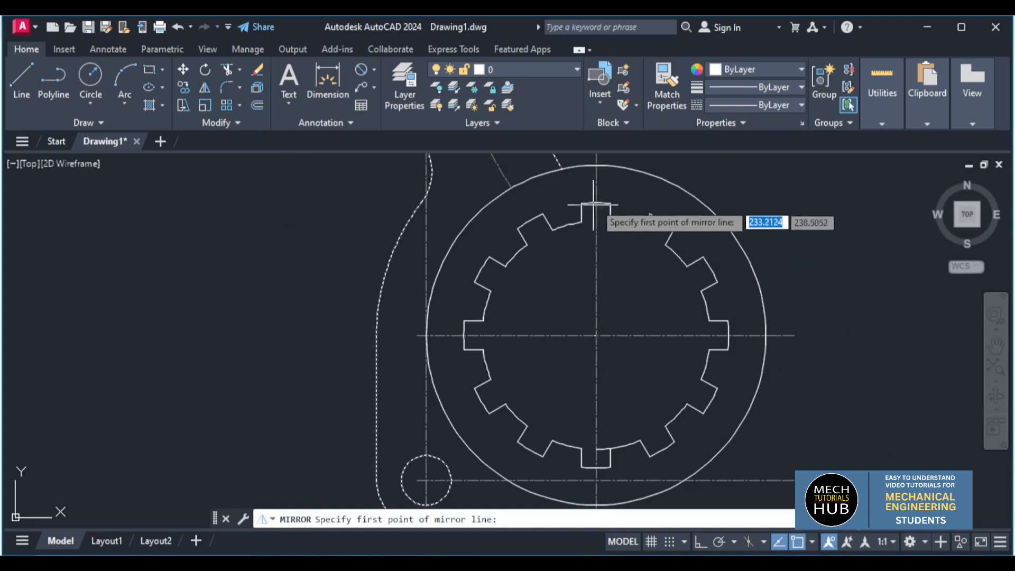
left_click(595, 204)
left_click(596, 335)
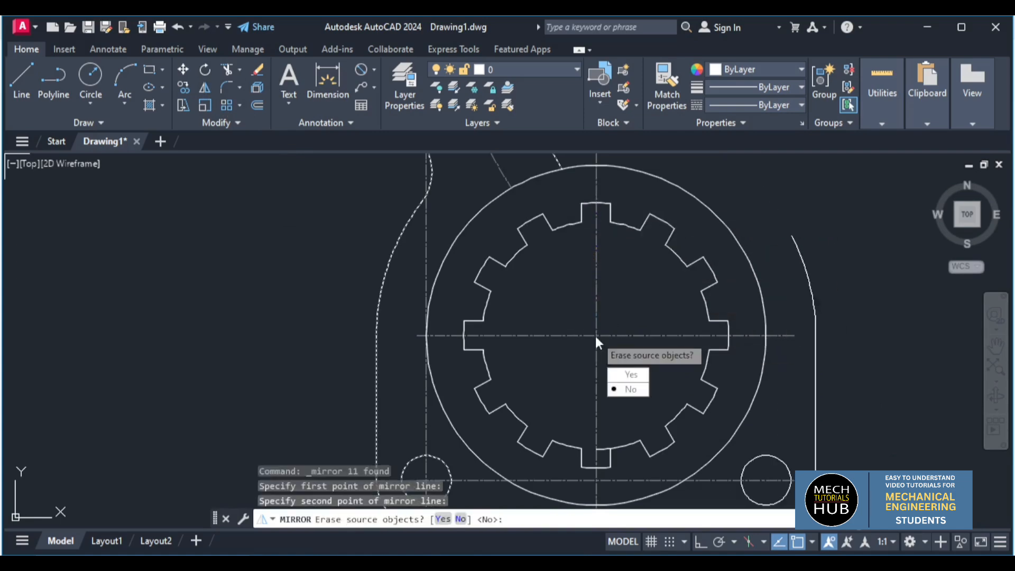
left_click(629, 389)
Step: Check the radius between the arms in the reference image, and fillet the two arms' inner edges with radius 22
scroll(595, 336, "down", 6)
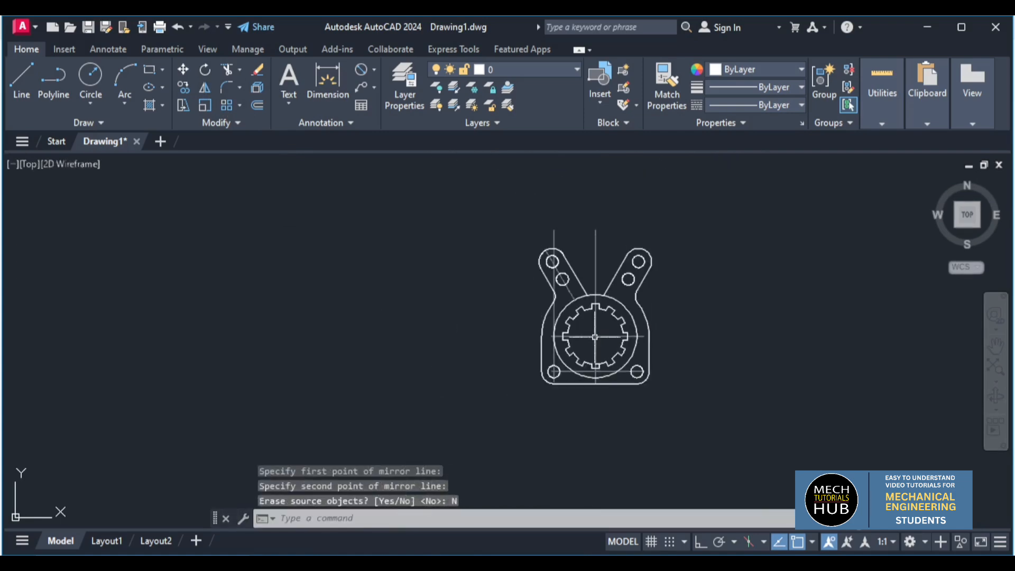
scroll(639, 252, "up", 4)
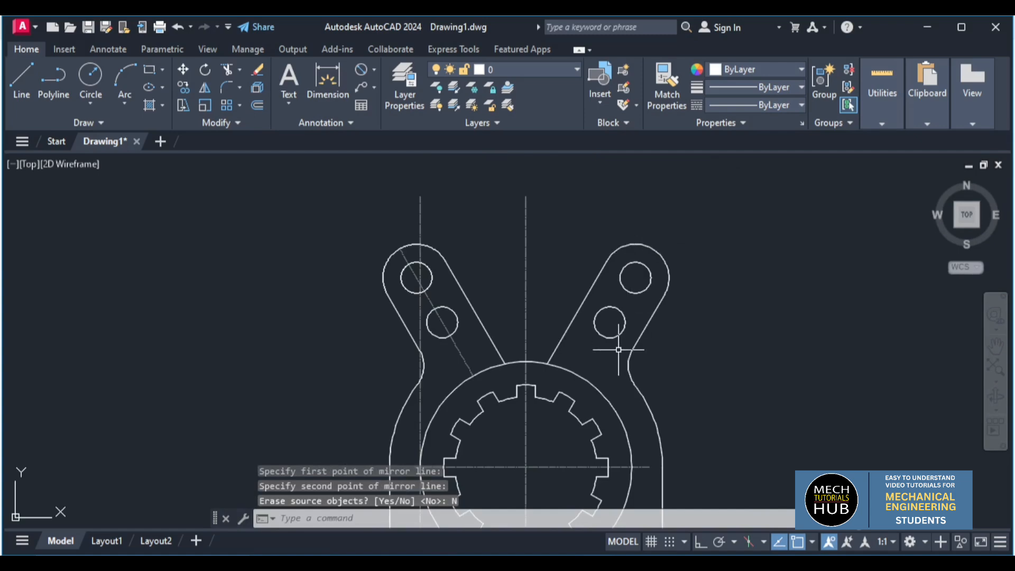
scroll(578, 370, "down", 5)
scroll(573, 432, "up", 2)
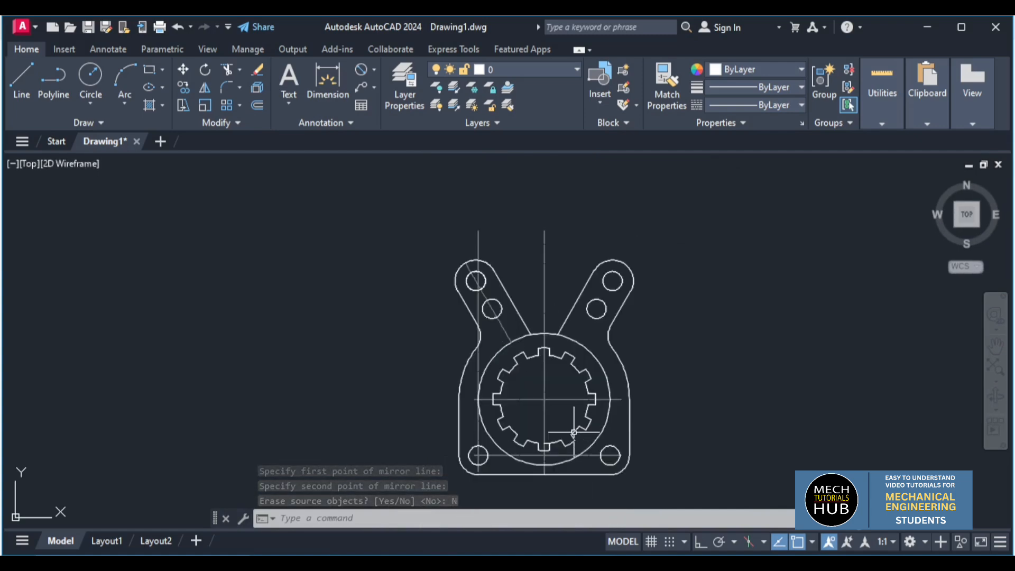
left_click(622, 563)
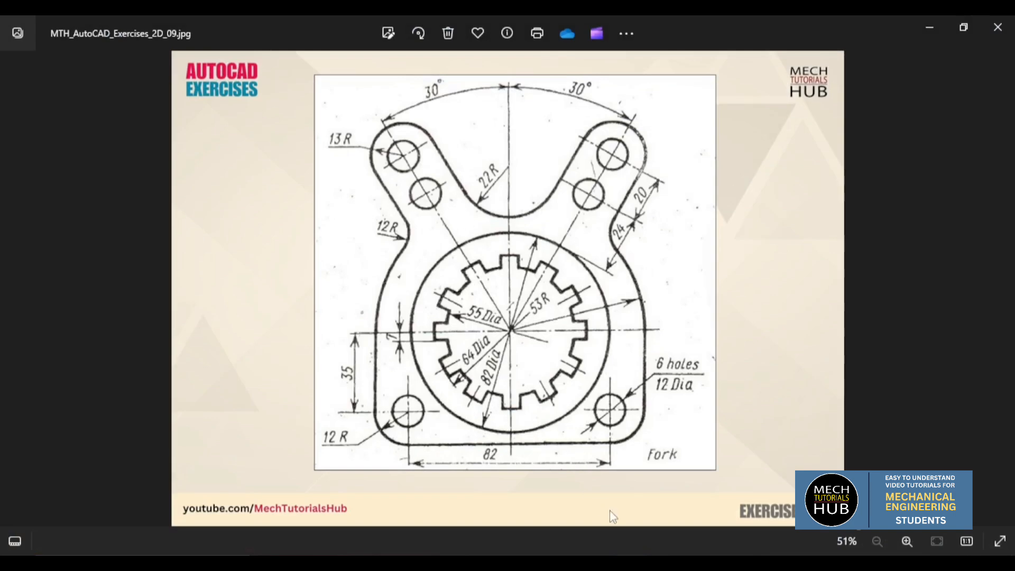
key("alt+Tab")
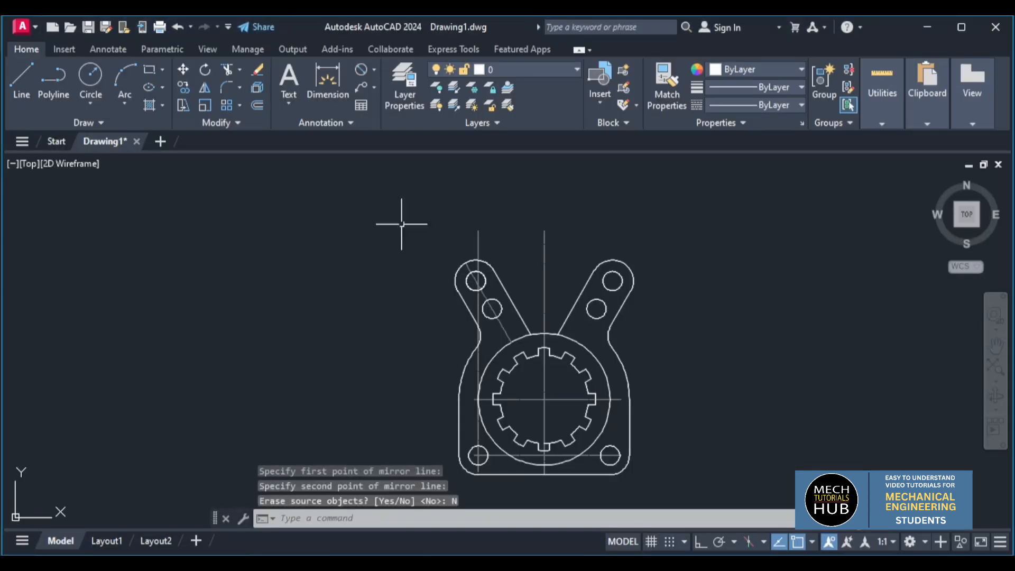
left_click(226, 87)
left_click(514, 305)
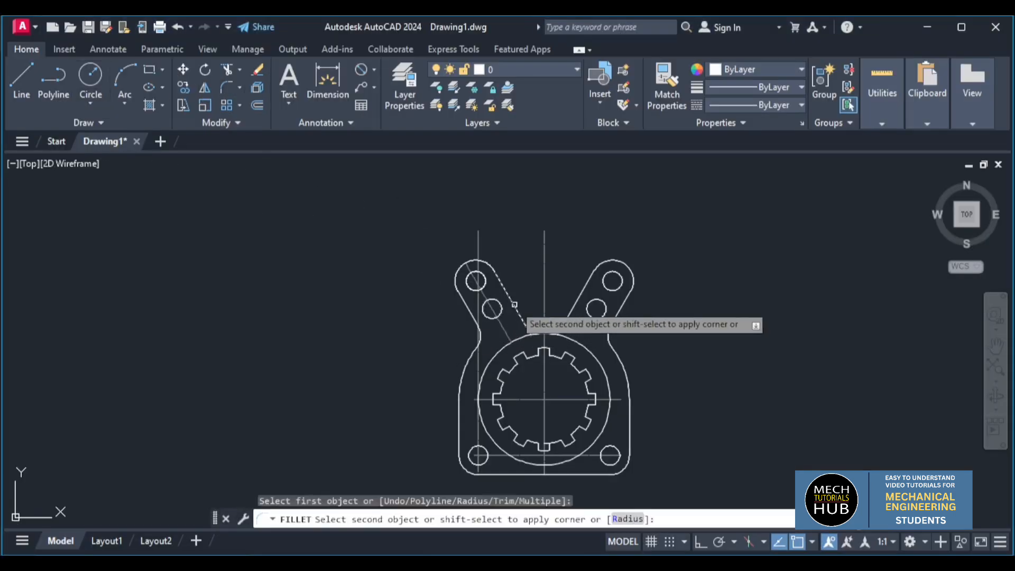
left_click(626, 519)
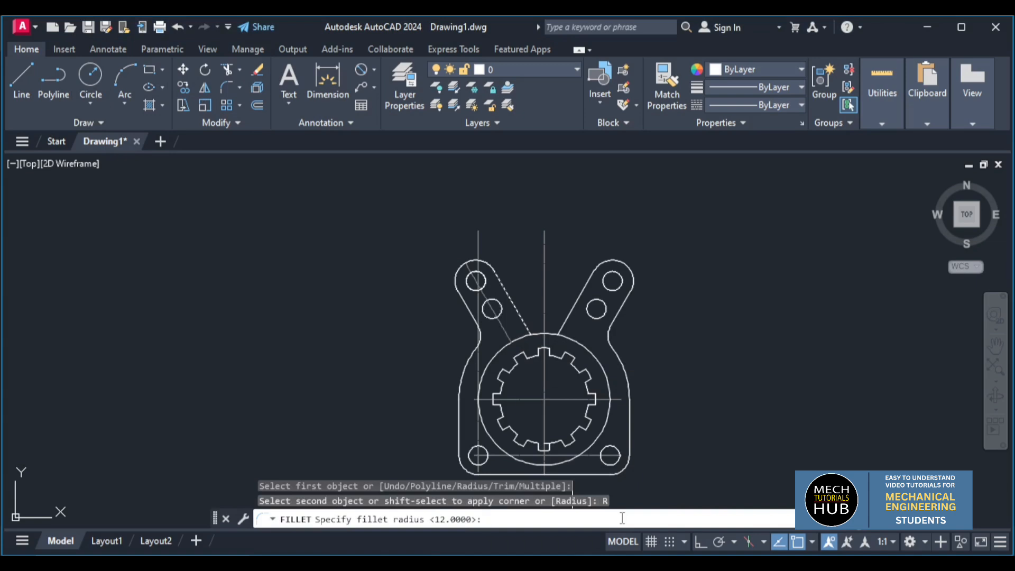
key("Return")
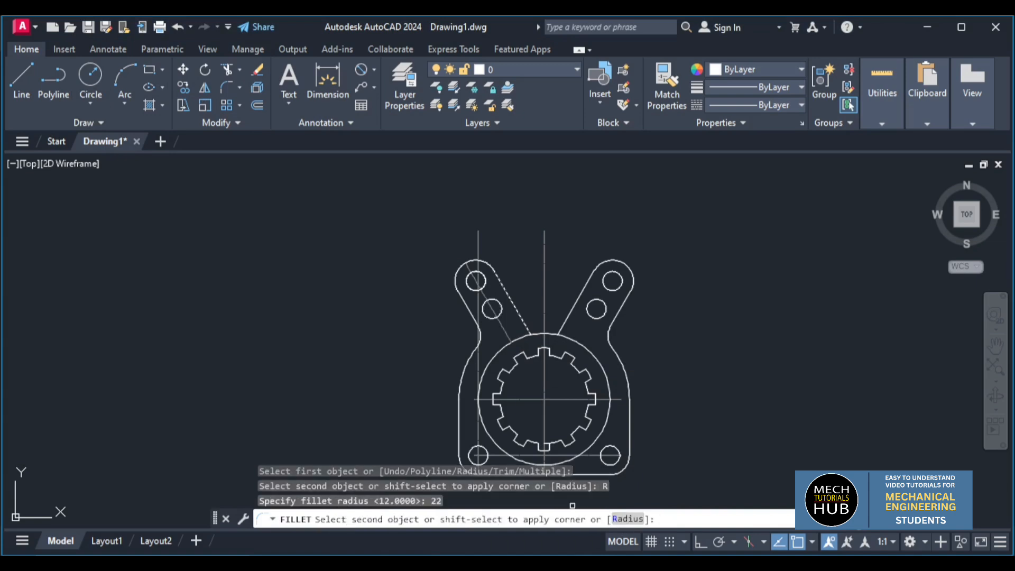
left_click(565, 327)
scroll(594, 376, "down", 2)
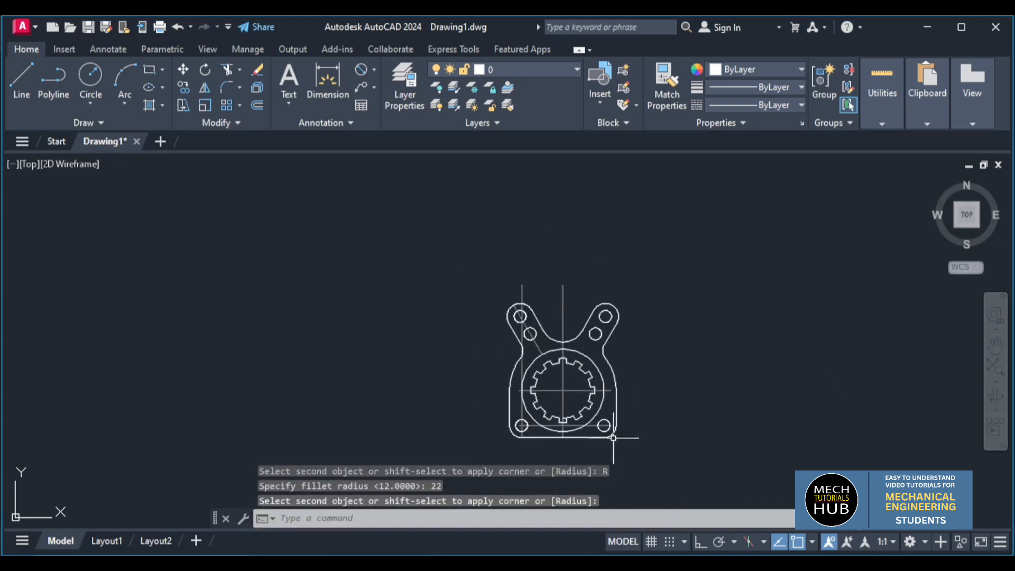
Step: Select the whole fork drawing, set its lineweight to 0.30 mm and its color to green, and clear the selection
scroll(612, 437, "down", 2)
scroll(614, 443, "up", 4)
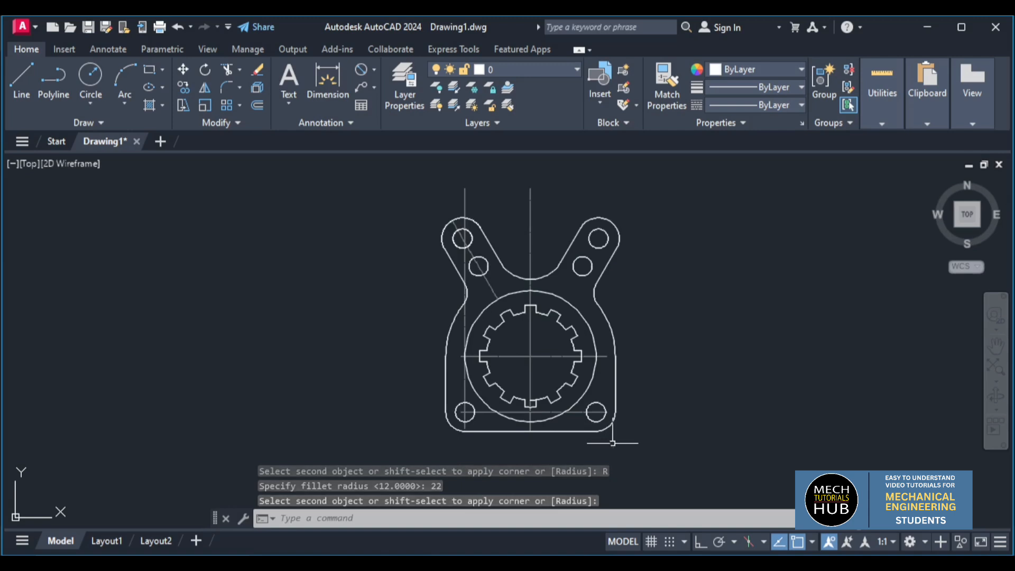
mouse_move(408, 168)
left_mouse_down()
mouse_move(412, 333)
mouse_move(431, 441)
mouse_move(606, 438)
mouse_move(697, 350)
left_mouse_up()
left_click_drag(728, 197, 725, 197)
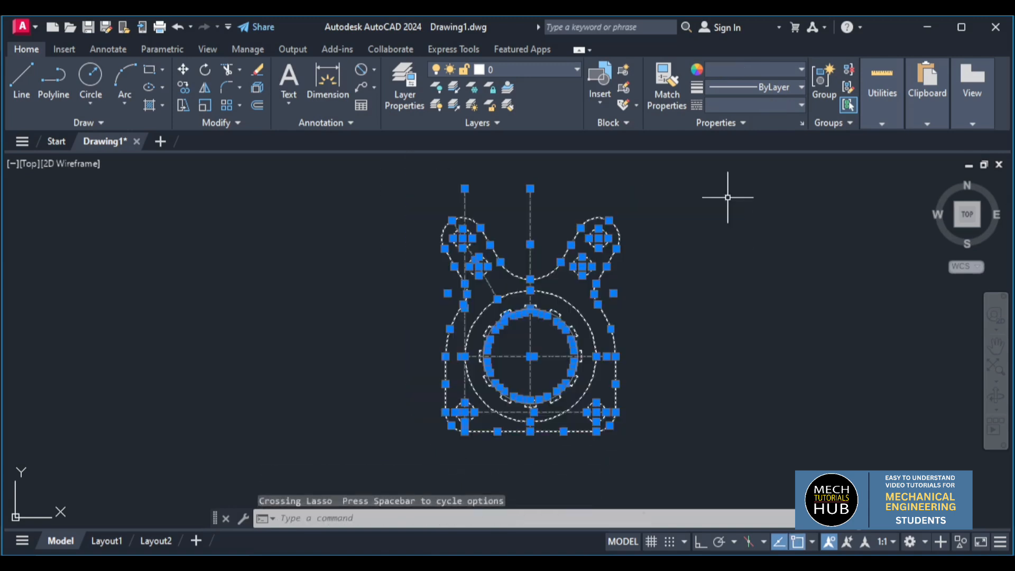
left_click(740, 88)
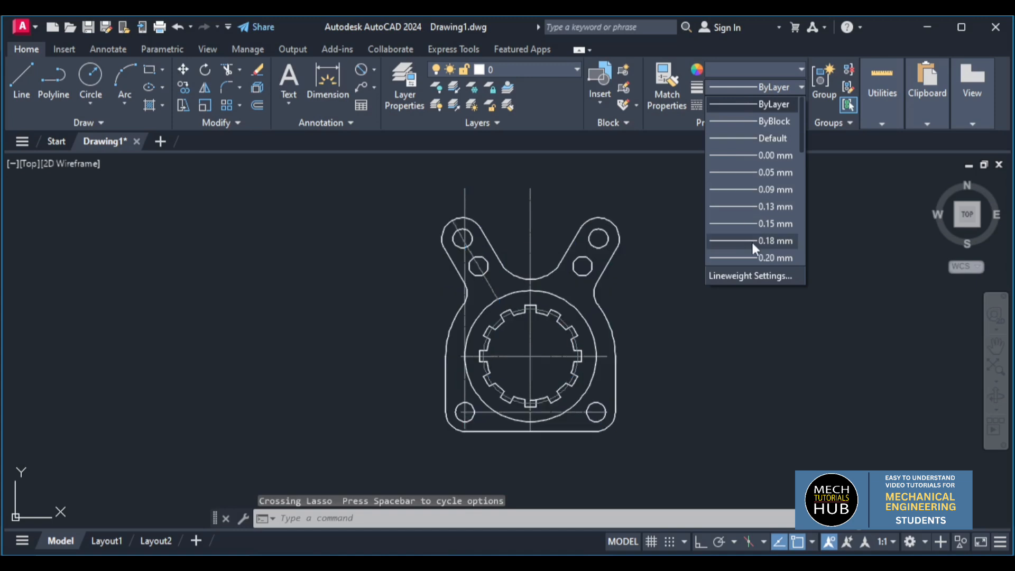
scroll(750, 243, "down", 2)
left_click(761, 190)
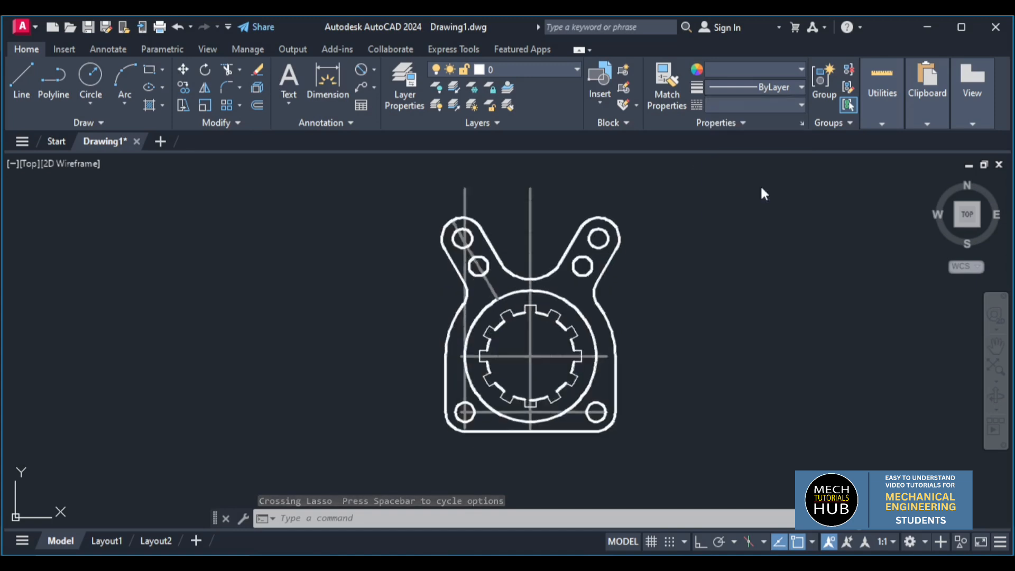
left_click(755, 69)
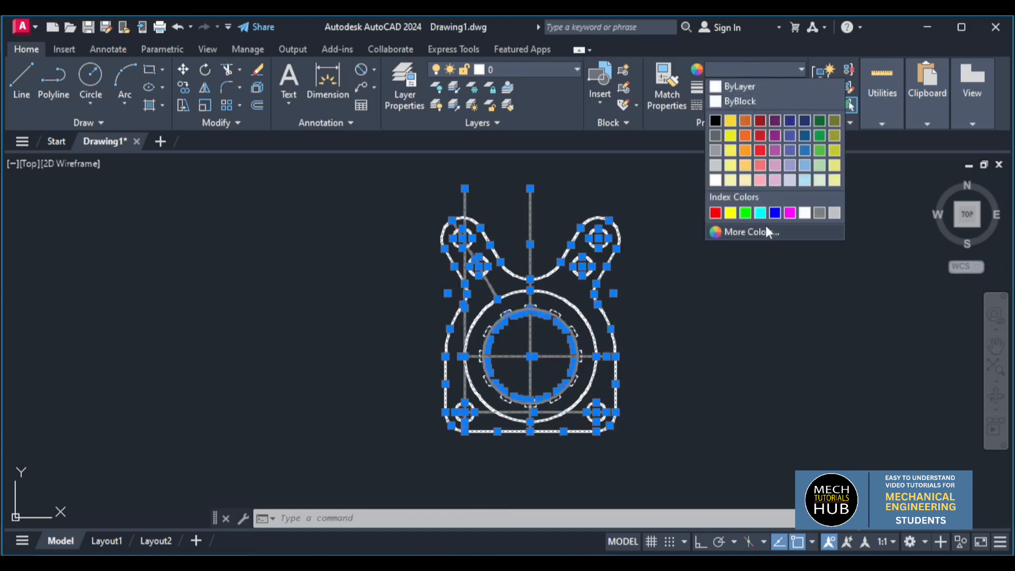
left_click(744, 212)
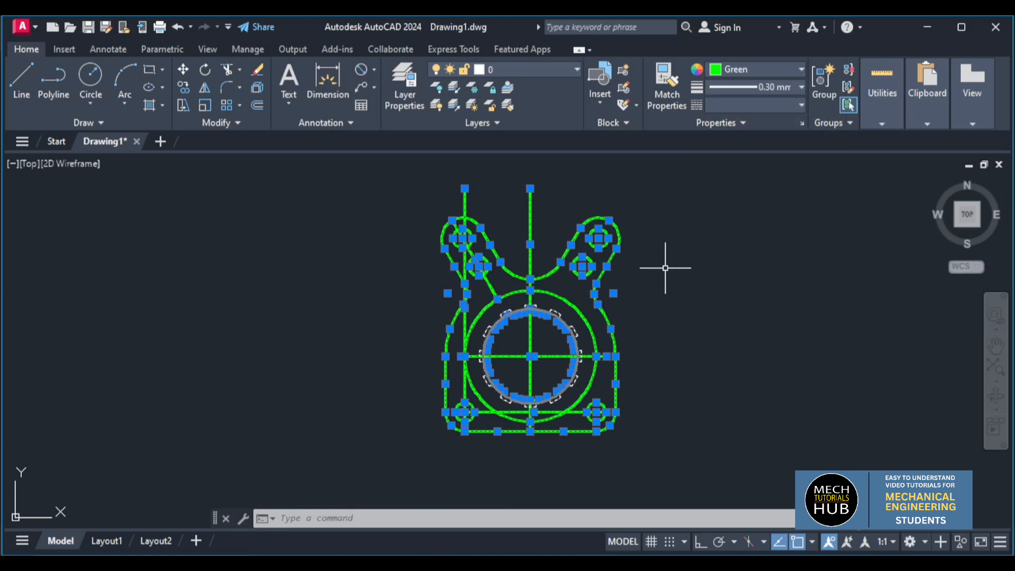
left_click_drag(665, 268, 592, 259)
key("Escape")
Step: Delete the two vertical center lines, the two horizontal ones and the left arm's inclined center line
left_click(530, 231)
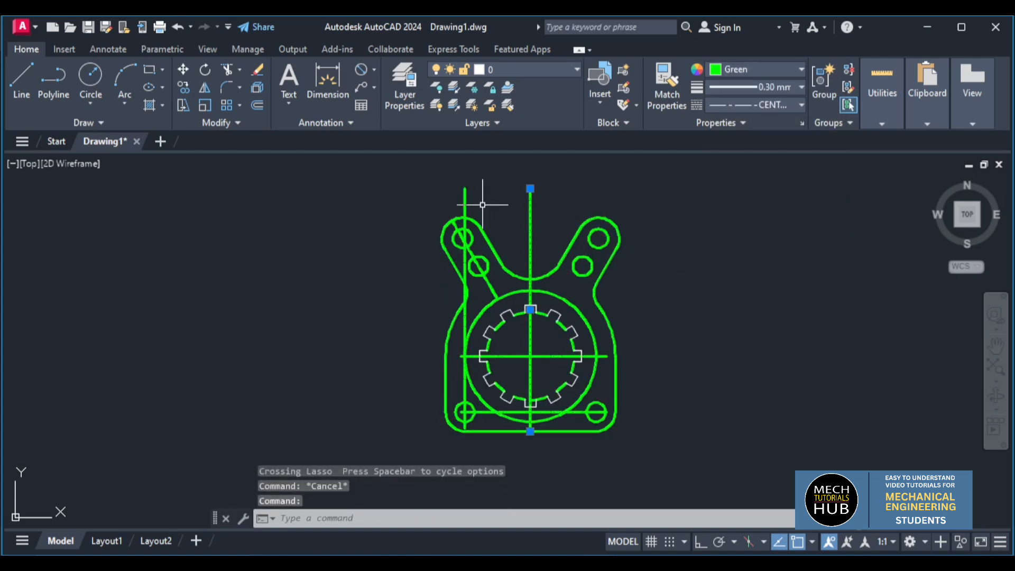
left_click(465, 195)
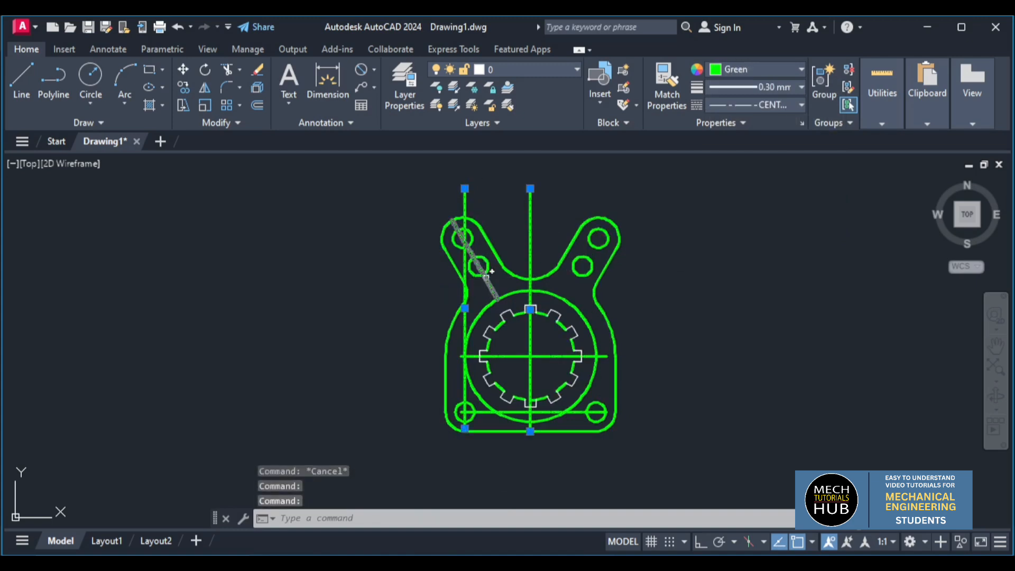
left_click(486, 278)
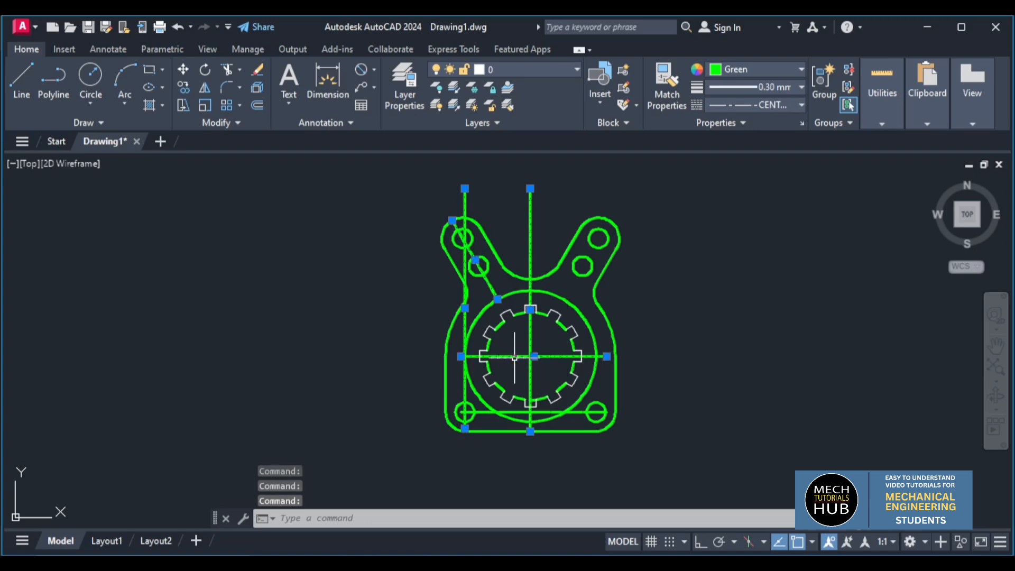
left_click(510, 412)
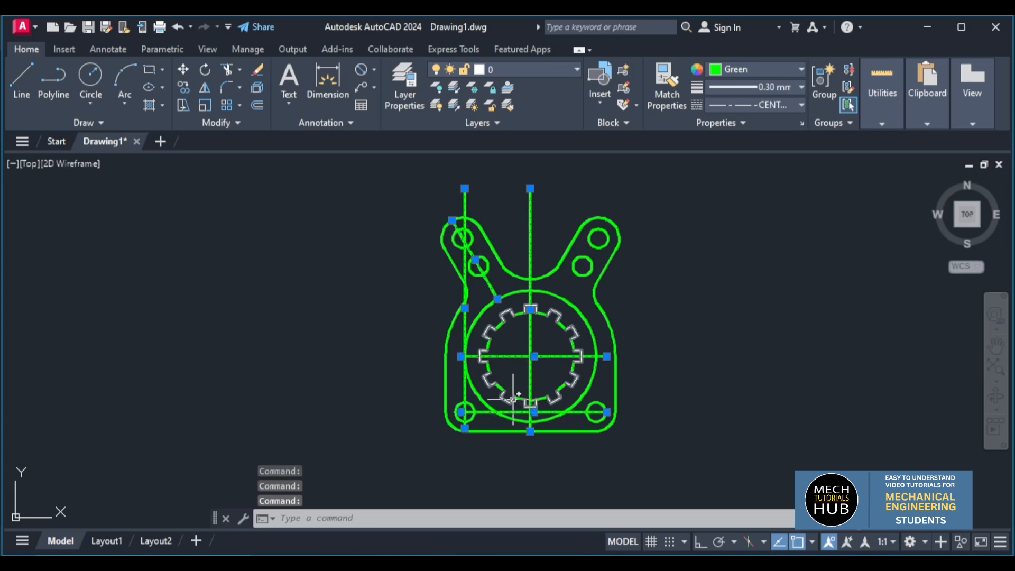
key("Delete")
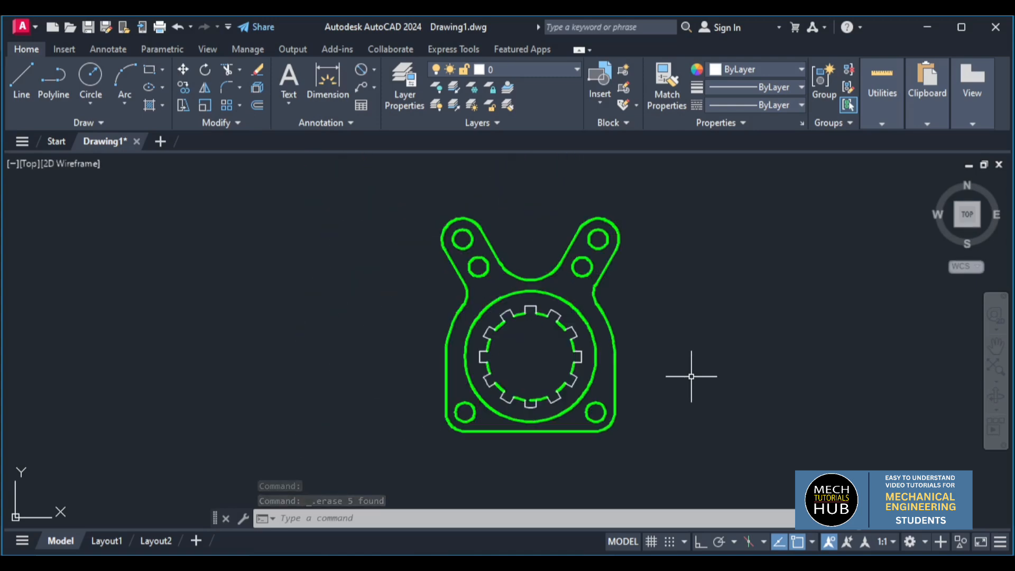
Step: Zoom to all of the drawing and examine the complete fork plate
scroll(687, 377, "up", 7)
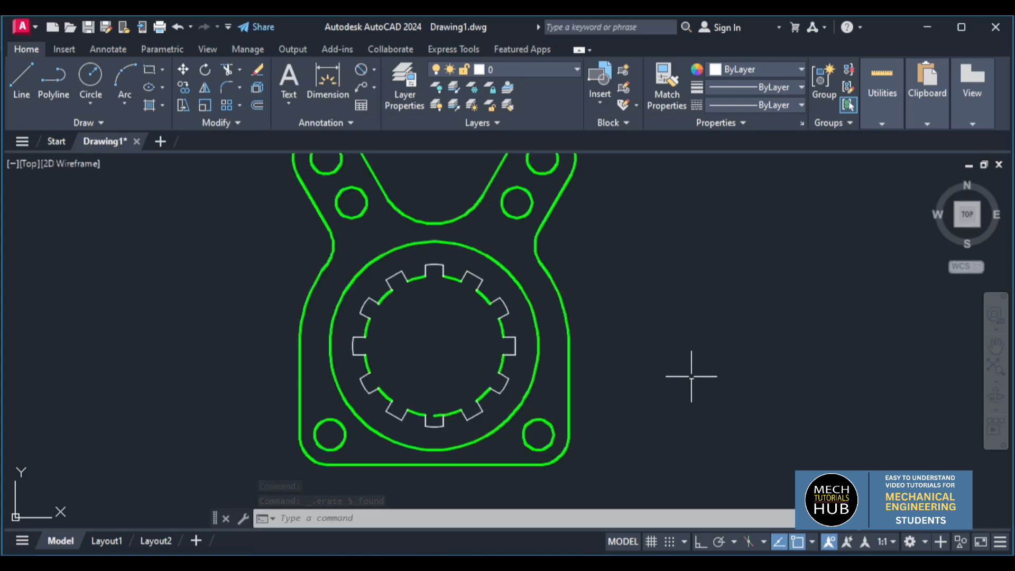
type("z")
key("Return")
type("a")
key("Return")
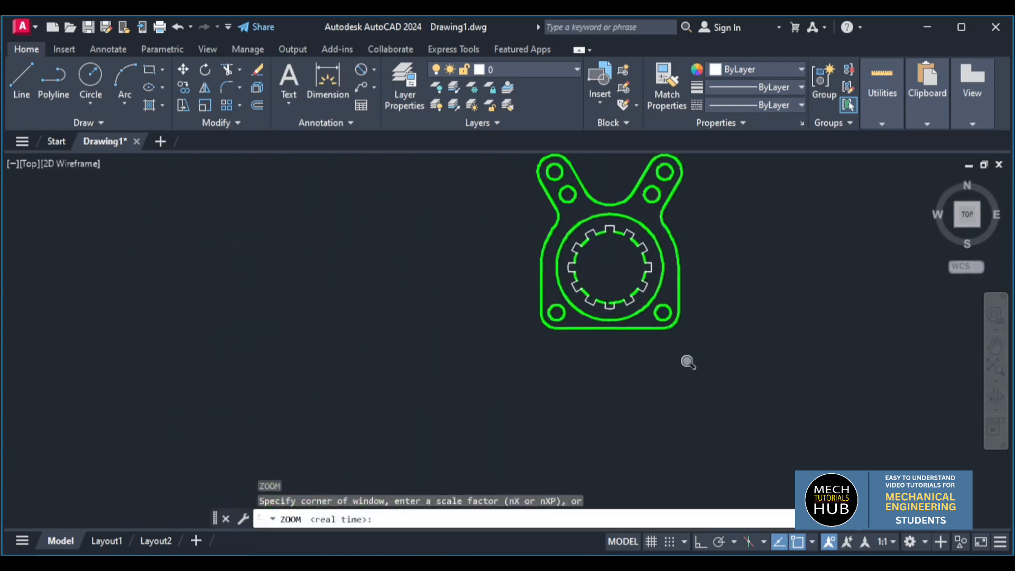
scroll(711, 251, "down", 3)
scroll(715, 204, "up", 3)
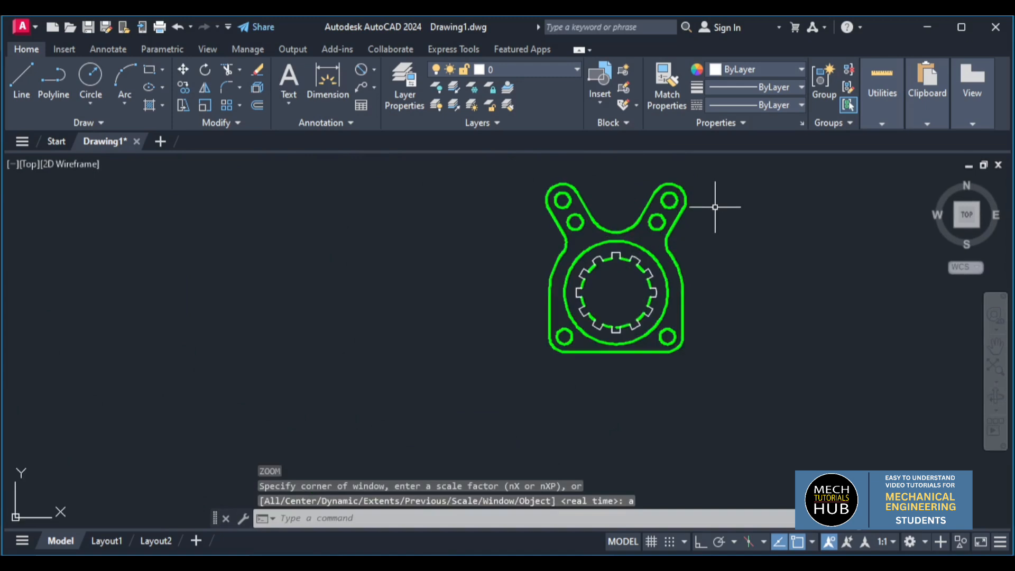